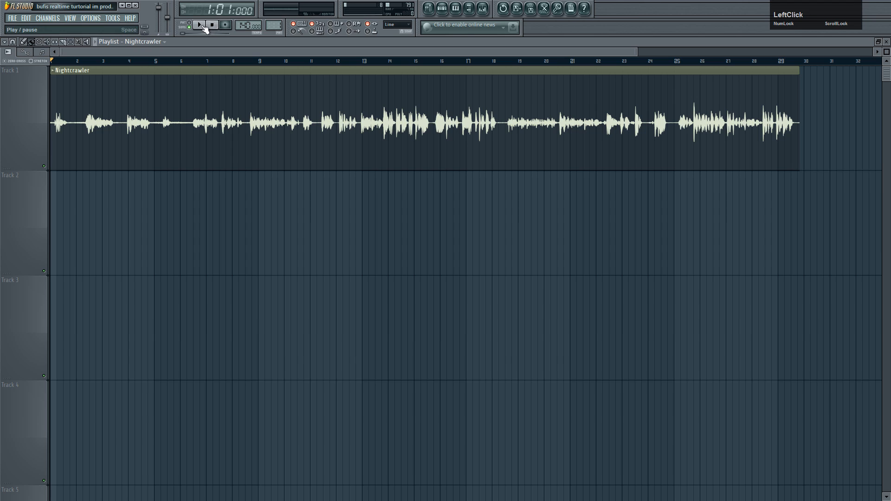
# Step: Play the Nightcrawler vocal and raise its channel volume to 100% in the channel settings
pyautogui.click(200, 25)
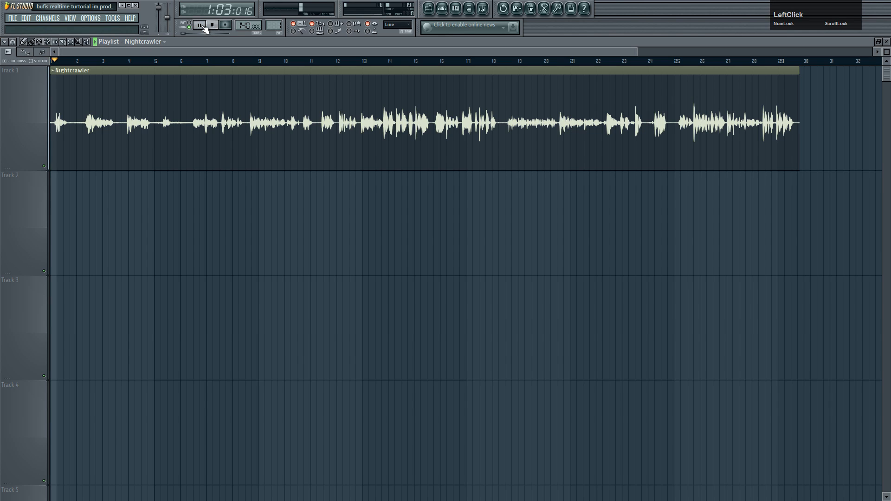
pyautogui.doubleClick(217, 94)
pyautogui.scroll(1, 519, 71)
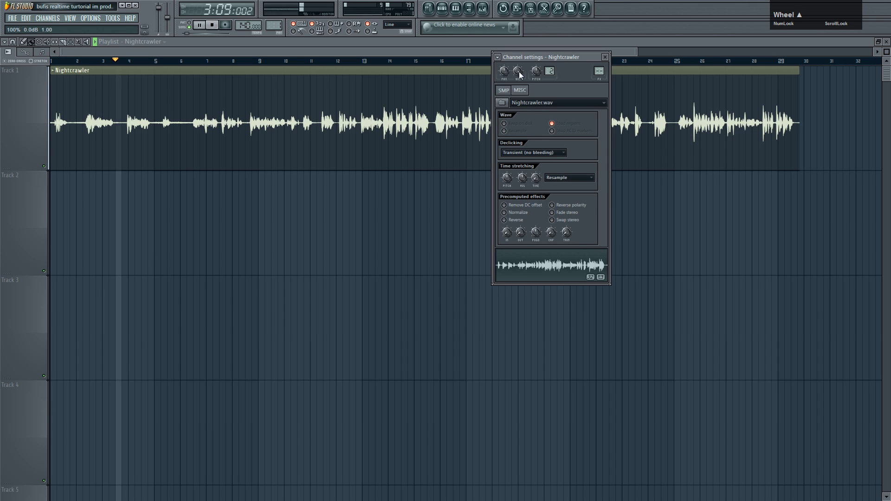
pyautogui.click(412, 52)
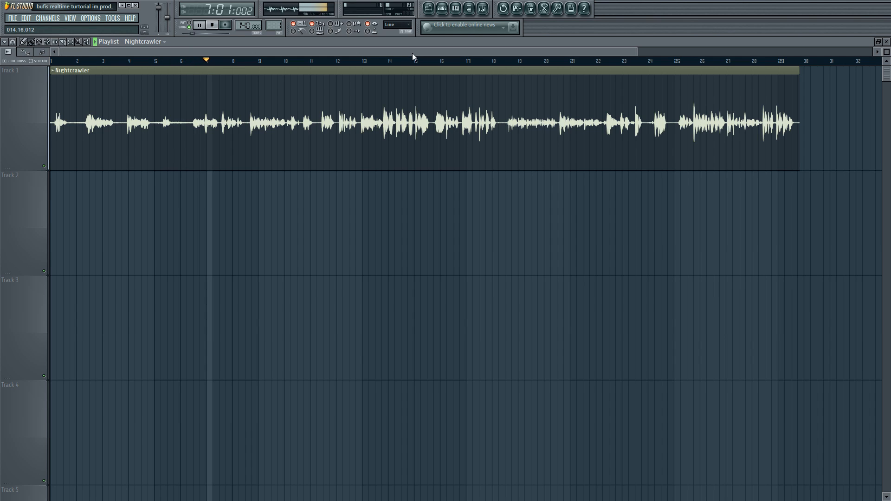
# Step: Listen to the vocal from about bar 13.5 and from about bar 24, and stop playback
pyautogui.press('space')
pyautogui.click(377, 61)
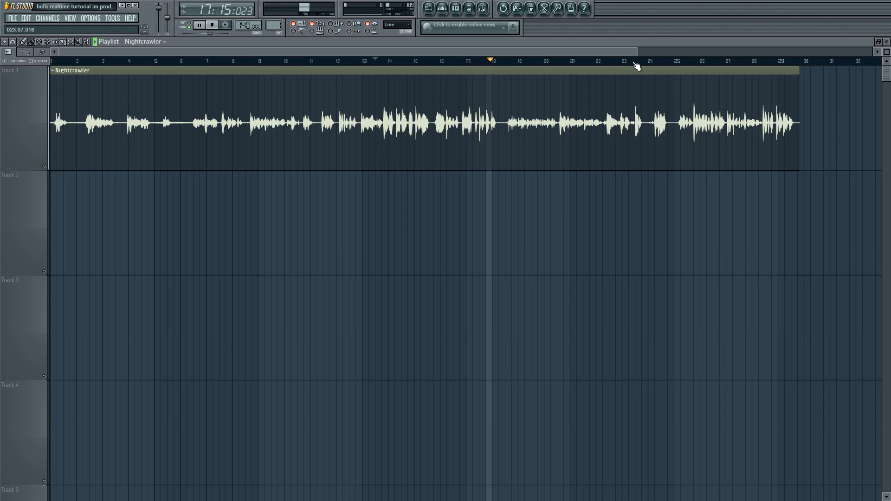
pyautogui.click(651, 62)
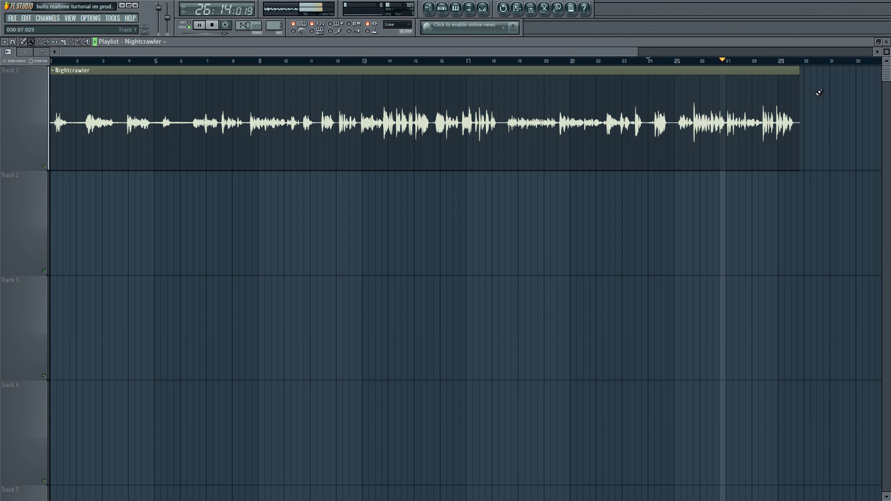
pyautogui.click(213, 26)
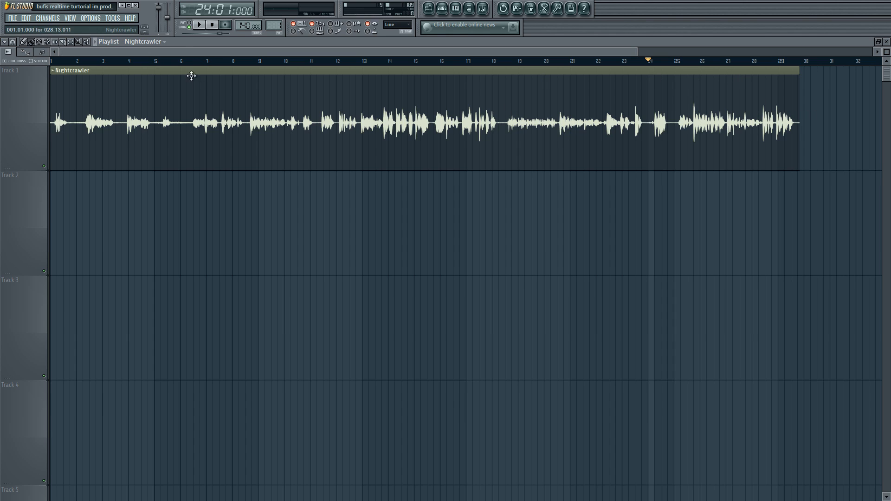
pyautogui.click(214, 26)
# Step: Cut away the vocal's opening up to about bar 2 and move the separated first phrase to the song start
pyautogui.click(199, 25)
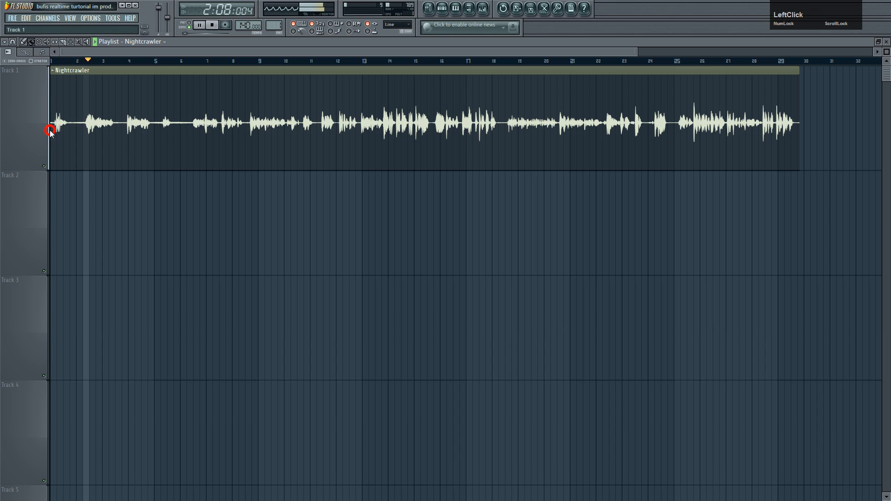
pyautogui.moveTo(52, 130); pyautogui.dragTo(82, 130)
pyautogui.press('space')
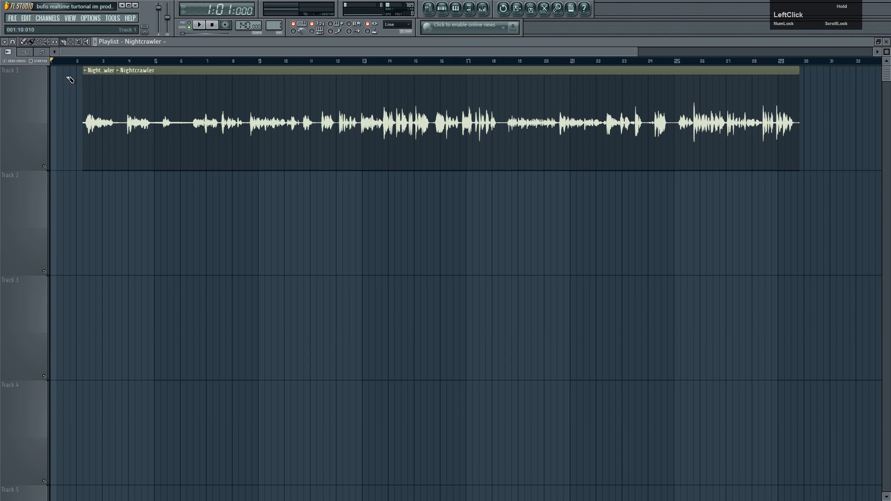
pyautogui.moveTo(98, 93); pyautogui.dragTo(66, 93)
# Step: Trim the start of the remaining vocal clip to about bar 6 and audition it from there
pyautogui.click(127, 61)
pyautogui.press('space')
pyautogui.moveTo(115, 103); pyautogui.dragTo(187, 103)
pyautogui.click(193, 61)
pyautogui.press('space')
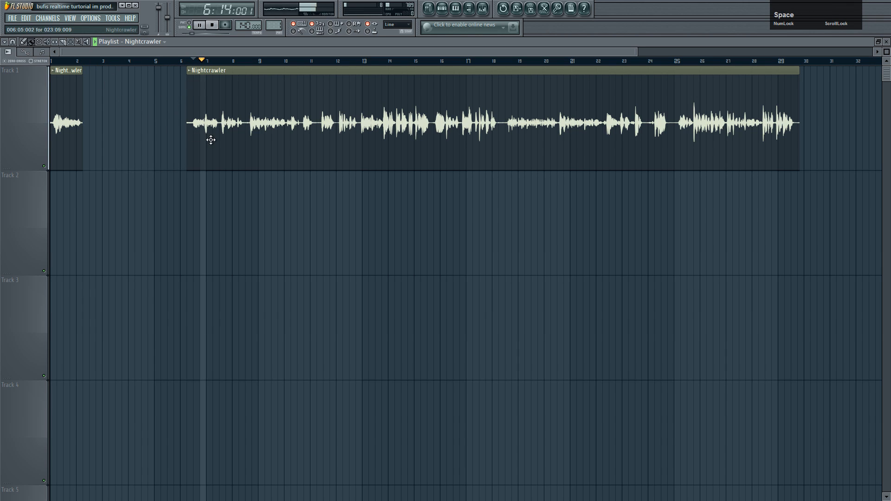
pyautogui.scroll(2, 207, 135)
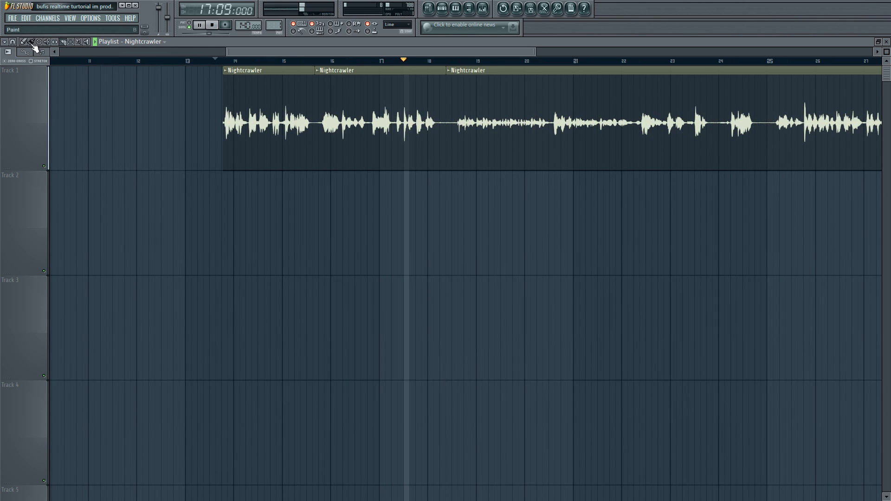
# Step: Trim the middle phrase to start at about bar 16.5 and end just after its last word, auditioning the cut
pyautogui.click(13, 42)
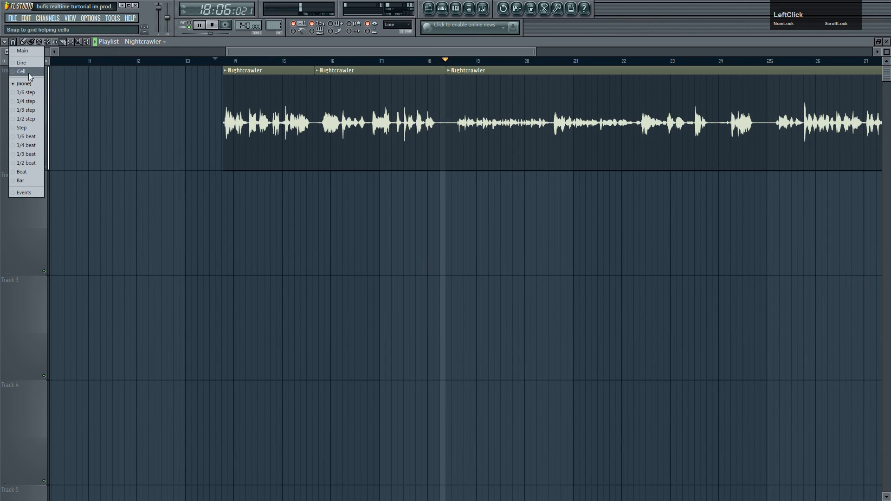
pyautogui.click(32, 43)
pyautogui.press('space')
pyautogui.moveTo(316, 118)
pyautogui.mouseDown()
pyautogui.moveTo(382, 122)
pyautogui.moveTo(357, 78)
pyautogui.mouseUp()
pyautogui.click(350, 61)
pyautogui.press('space')
pyautogui.click(423, 144)
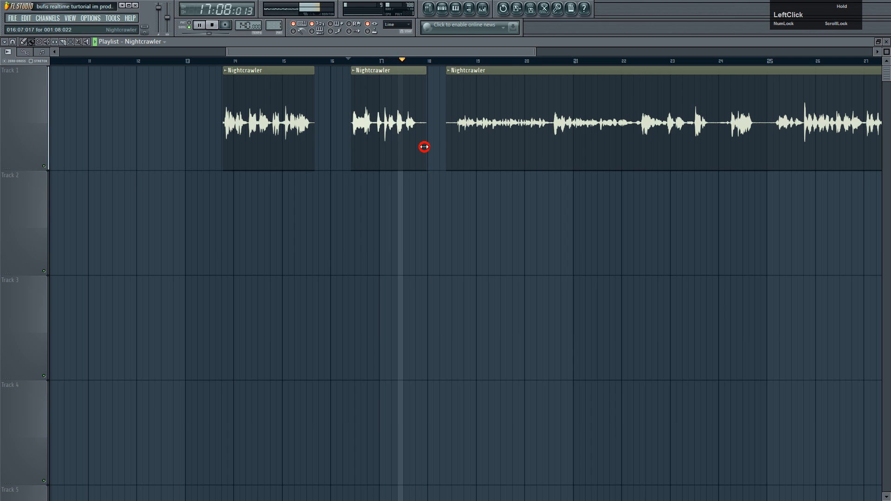
# Step: Shorten the end of the last phrase and move the three later phrases forward to follow the first one
pyautogui.moveTo(619, 133); pyautogui.dragTo(613, 133)
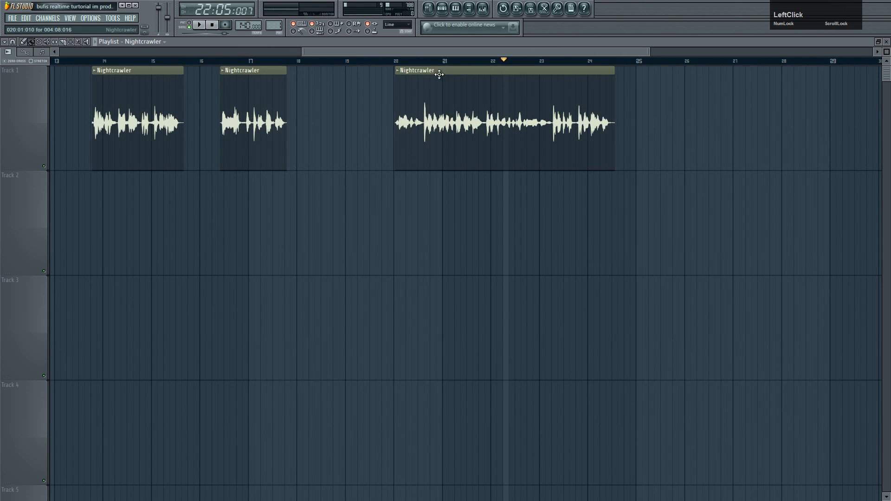
pyautogui.moveTo(458, 272); pyautogui.dragTo(168, 138)
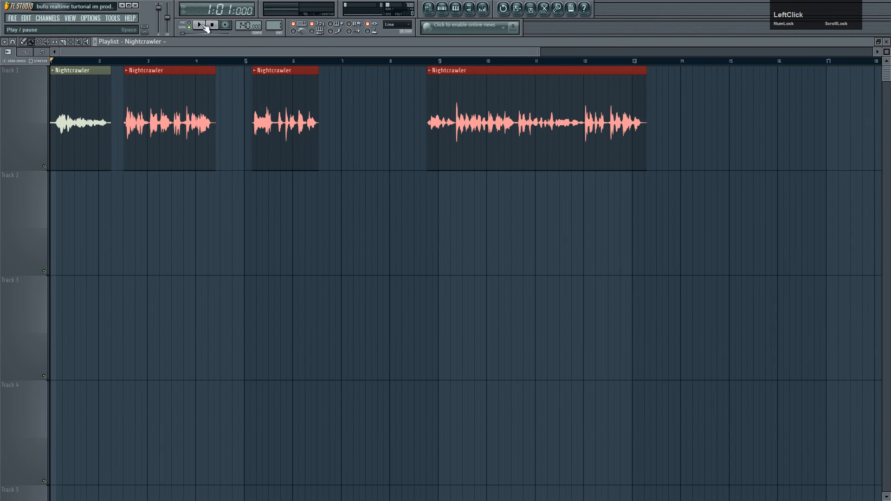
# Step: Trim the silence from the start and end of the first phrase, checking it by playback
pyautogui.scroll(2, 90, 111)
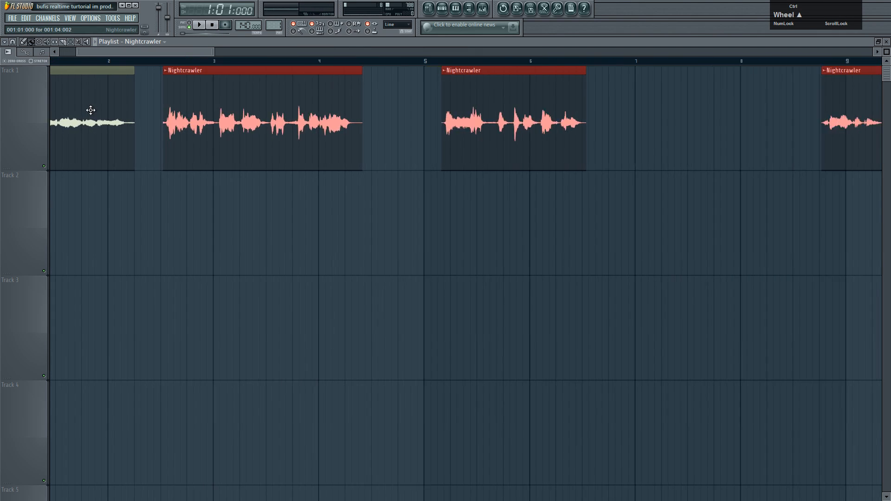
pyautogui.scroll(1, 91, 111)
pyautogui.moveTo(106, 51); pyautogui.dragTo(88, 51)
pyautogui.moveTo(53, 126); pyautogui.dragTo(66, 125)
pyautogui.press('space')
pyautogui.press('space')
pyautogui.moveTo(262, 143); pyautogui.dragTo(255, 142)
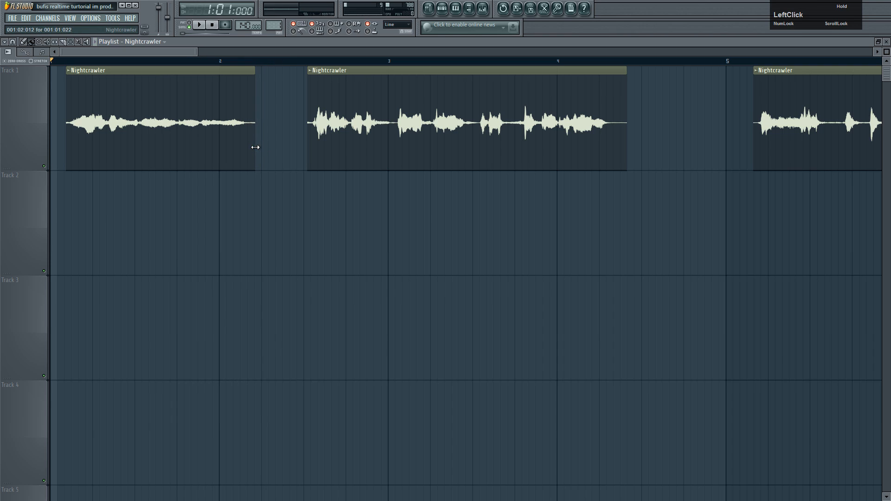
# Step: Make the first phrase a unique sample saved as Nightcrawler - Part_1.wav and open its channel settings
pyautogui.click(69, 72)
pyautogui.click(163, 86)
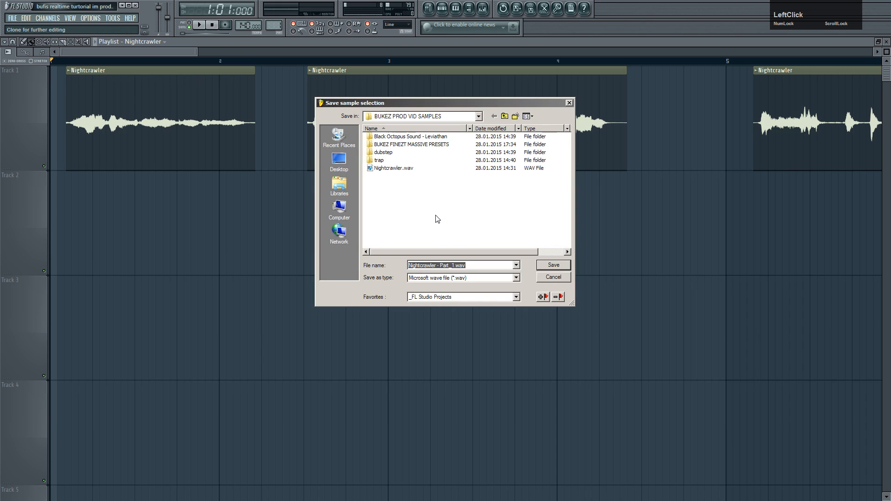
pyautogui.click(552, 265)
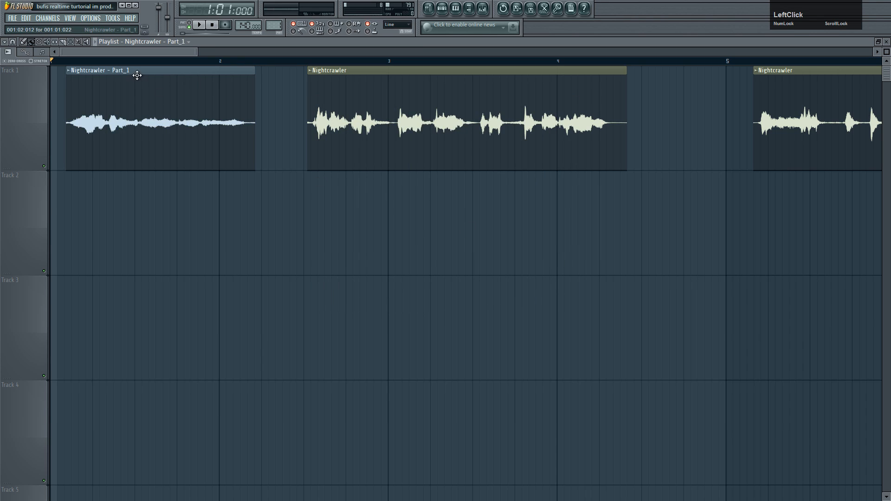
pyautogui.doubleClick(155, 109)
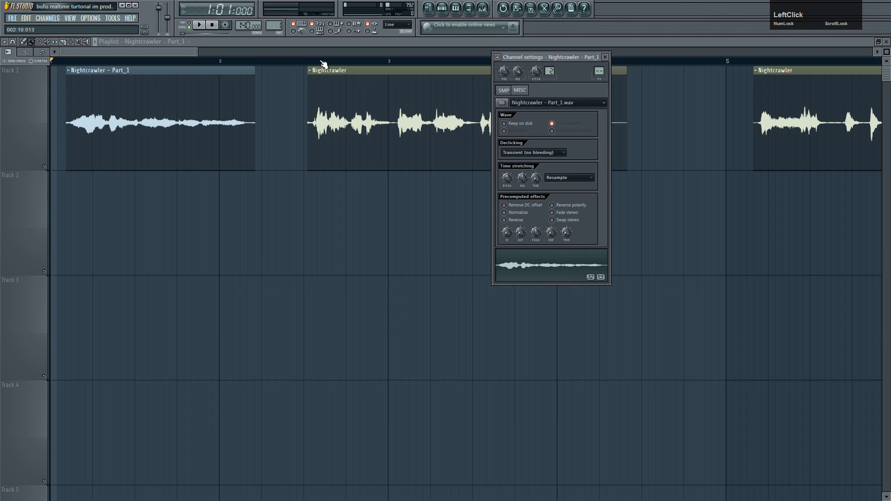
# Step: Make the second and third phrases unique samples, saved as Nightcrawler - Part_2 and Nightcrawler - Part_3
pyautogui.click(313, 73)
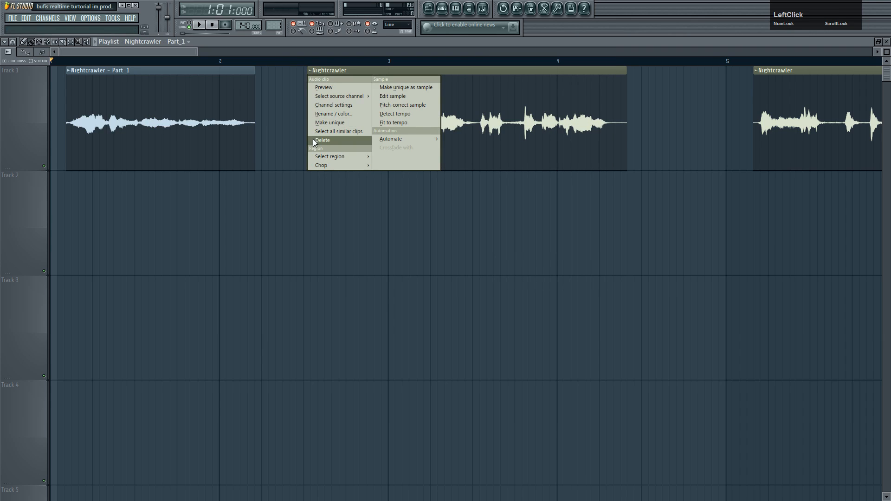
pyautogui.click(413, 88)
pyautogui.click(554, 261)
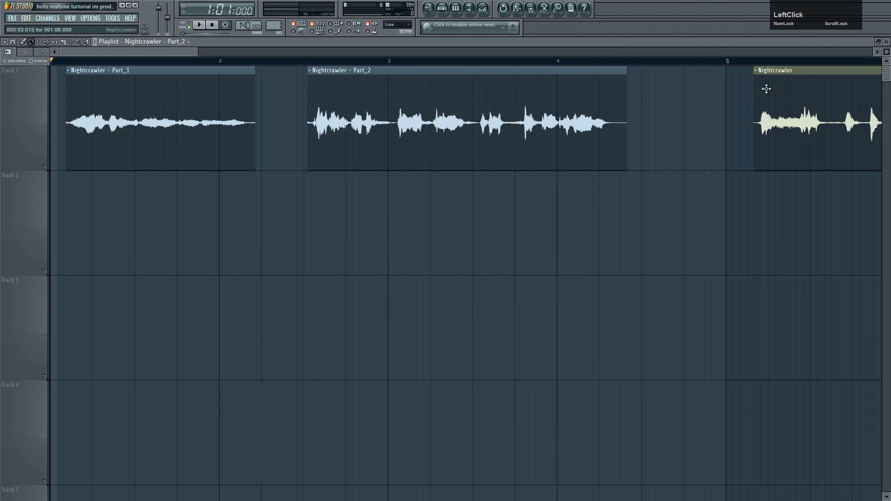
pyautogui.click(757, 71)
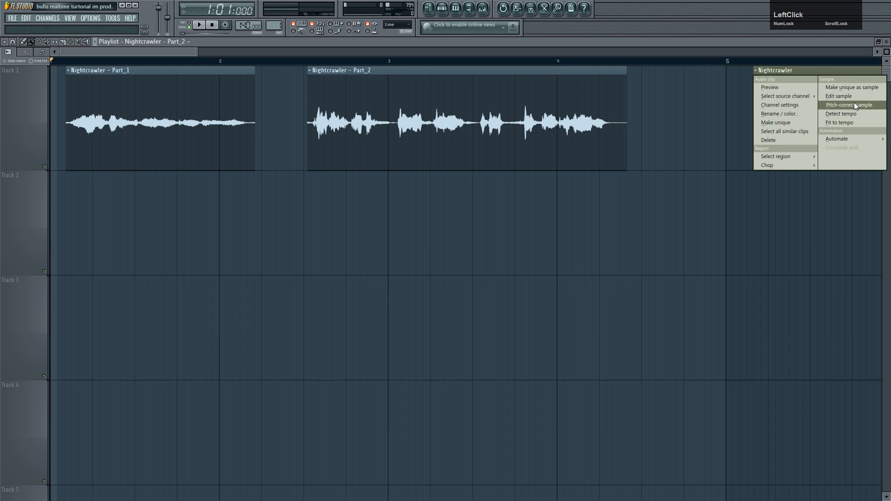
pyautogui.click(852, 89)
pyautogui.click(552, 264)
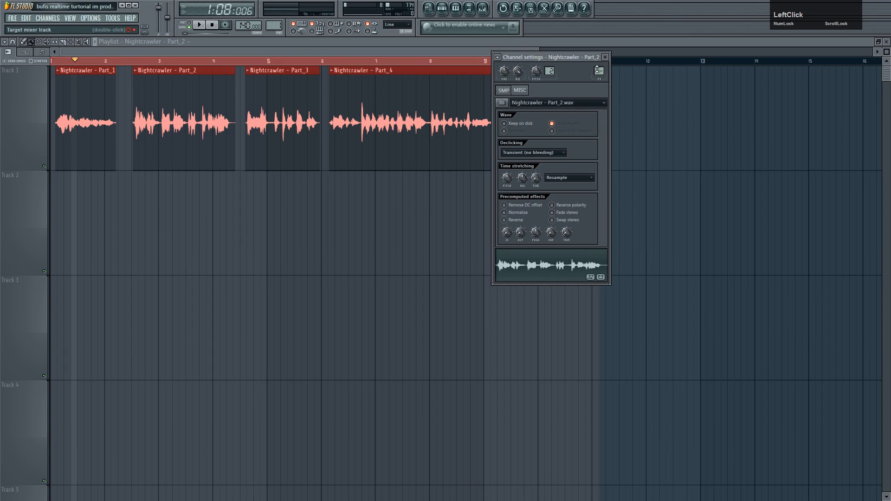
# Step: Route the Part_2, Part_3 and Part_4 sample channels to mixer insert 6
pyautogui.moveTo(598, 69); pyautogui.dragTo(601, 51)
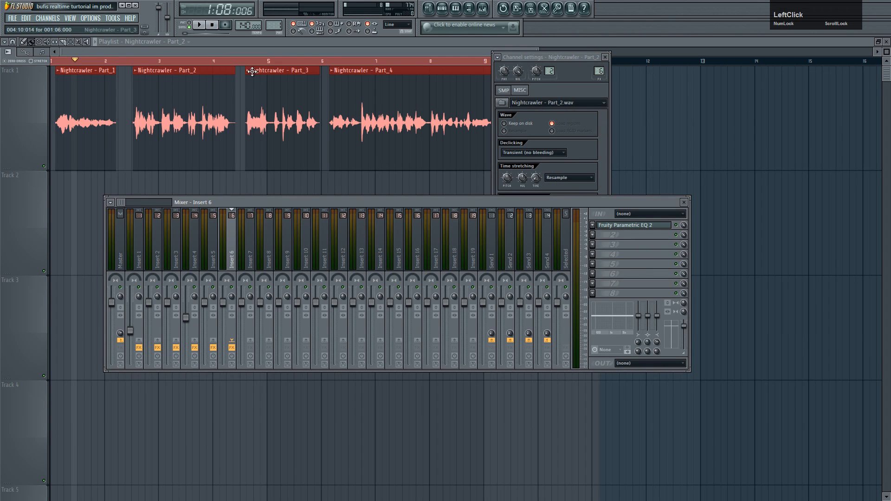
pyautogui.click(274, 92)
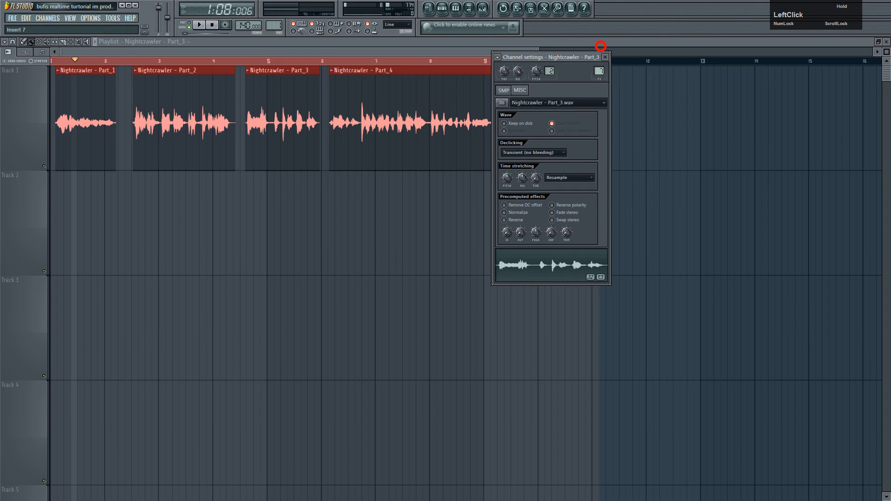
pyautogui.moveTo(601, 50); pyautogui.dragTo(601, 52)
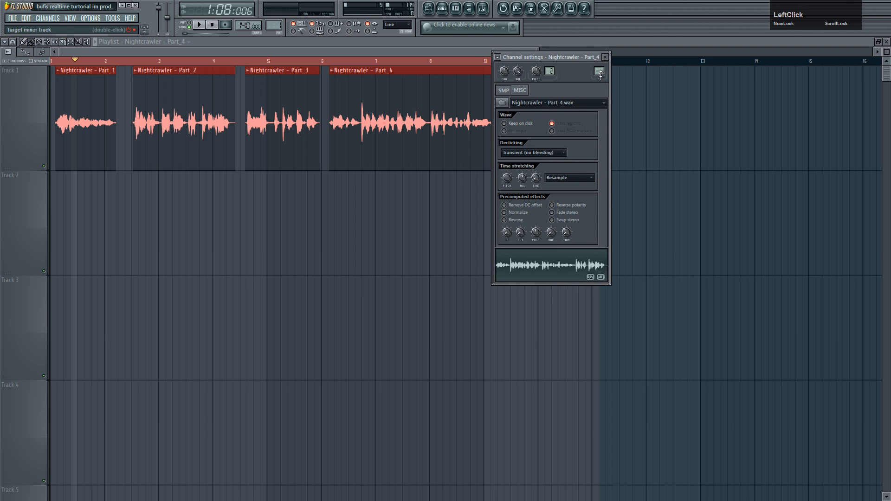
pyautogui.press('space')
pyautogui.click(280, 101)
pyautogui.click(598, 73)
pyautogui.press('space')
# Step: In insert 6's Fruity Parametric EQ 2, sweep band 7's high-pass down to the low frequencies and steepen its slope
pyautogui.click(616, 226)
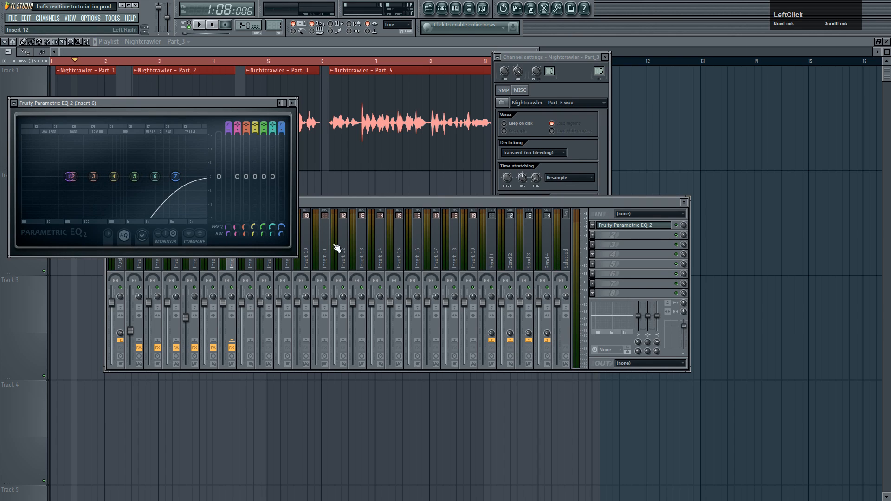
pyautogui.moveTo(174, 177); pyautogui.dragTo(67, 178)
pyautogui.press('space')
pyautogui.scroll(-2, 141, 178)
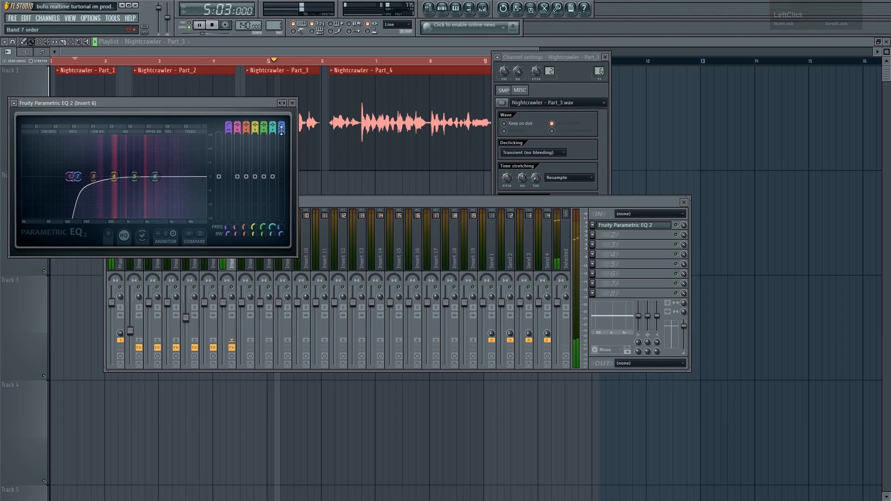
# Step: Try band 7 as a band-pass filter and sweep it up toward the high frequencies during playback
pyautogui.scroll(1, 282, 124)
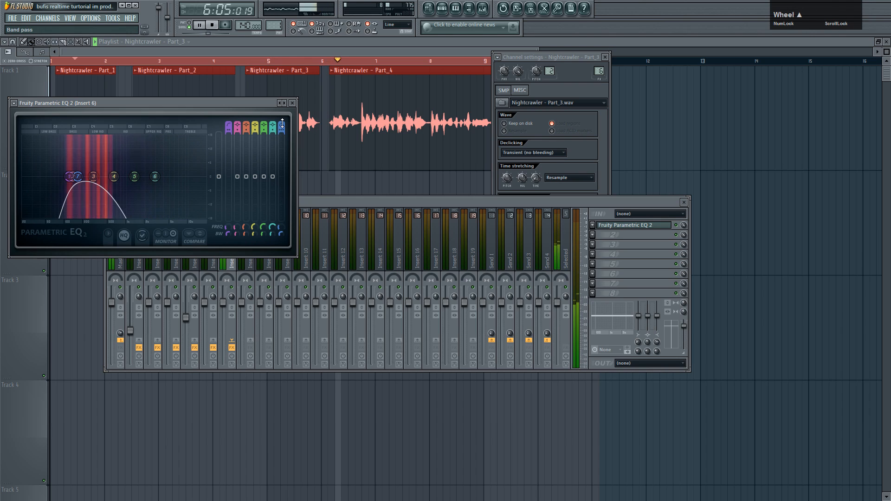
pyautogui.moveTo(77, 176); pyautogui.dragTo(189, 174)
pyautogui.press('space')
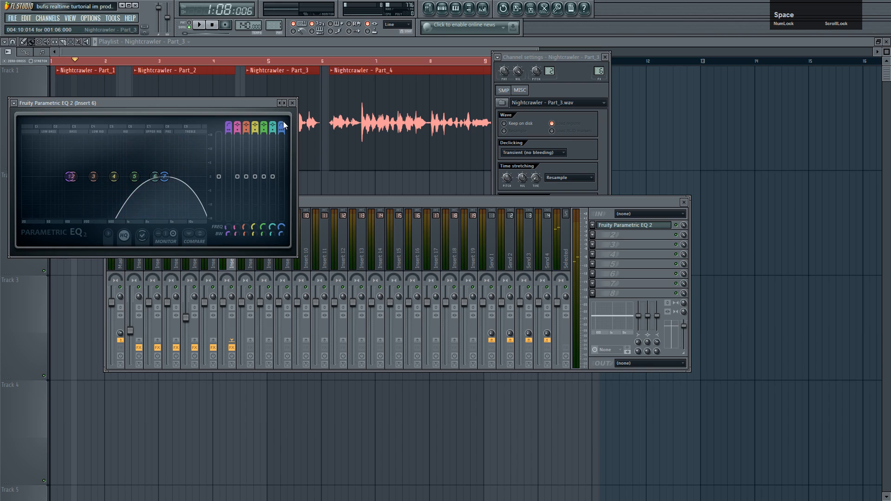
# Step: High-pass the low end, set band 7 to low pass around 20000 Hz, and close the equalizer
pyautogui.scroll(1, 282, 123)
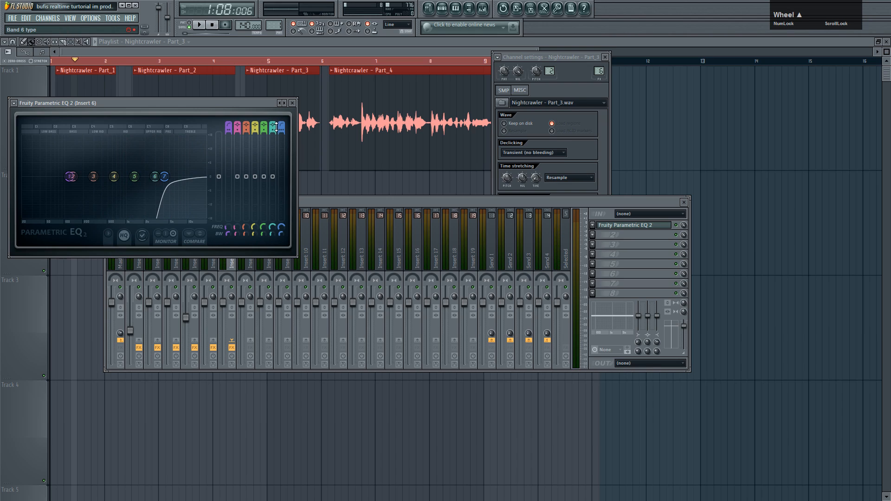
pyautogui.scroll(-1, 282, 125)
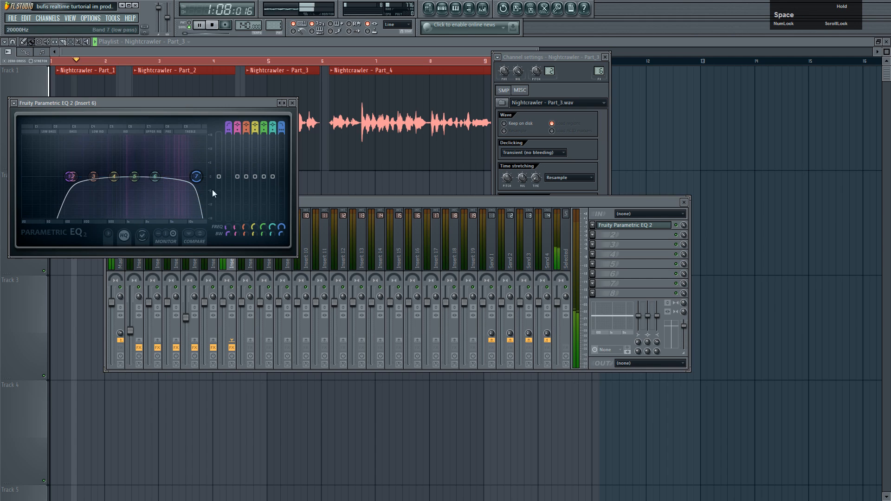
pyautogui.scroll(-1, 197, 177)
pyautogui.moveTo(196, 178); pyautogui.dragTo(199, 178)
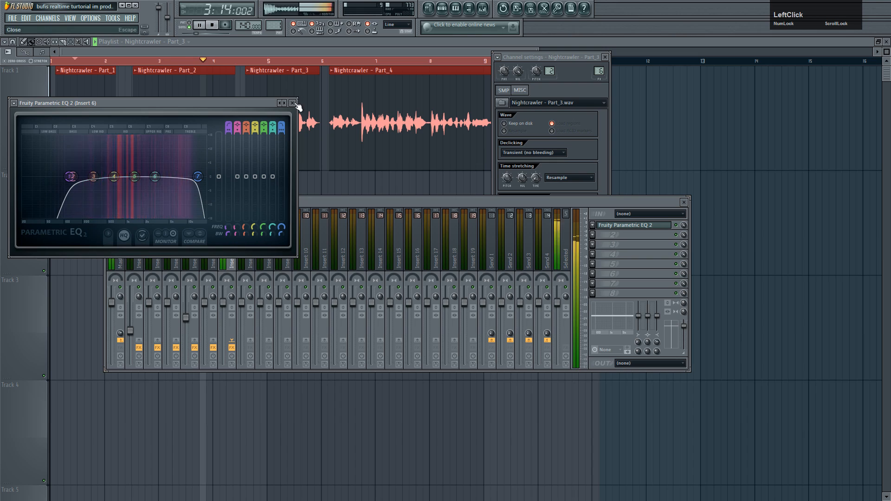
pyautogui.click(293, 103)
# Step: Stop playback and load Sausage Fattener into the second effect slot of mixer insert 6
pyautogui.press('space')
pyautogui.click(593, 235)
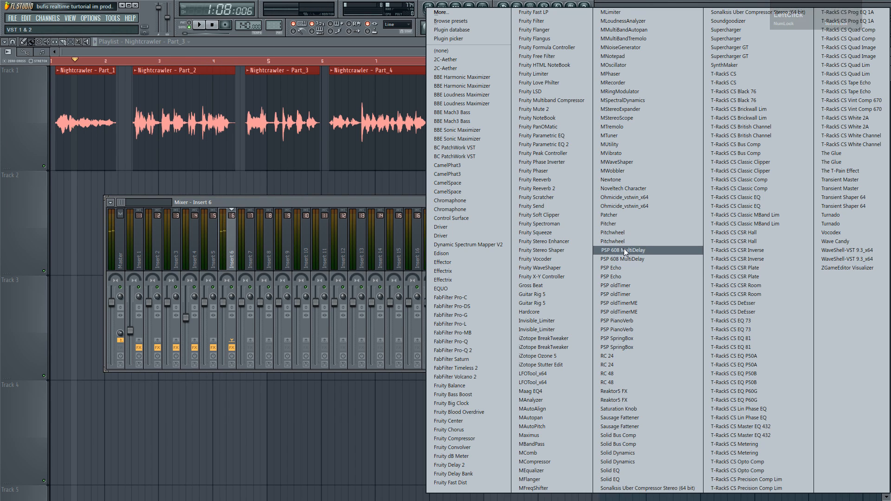
pyautogui.click(635, 417)
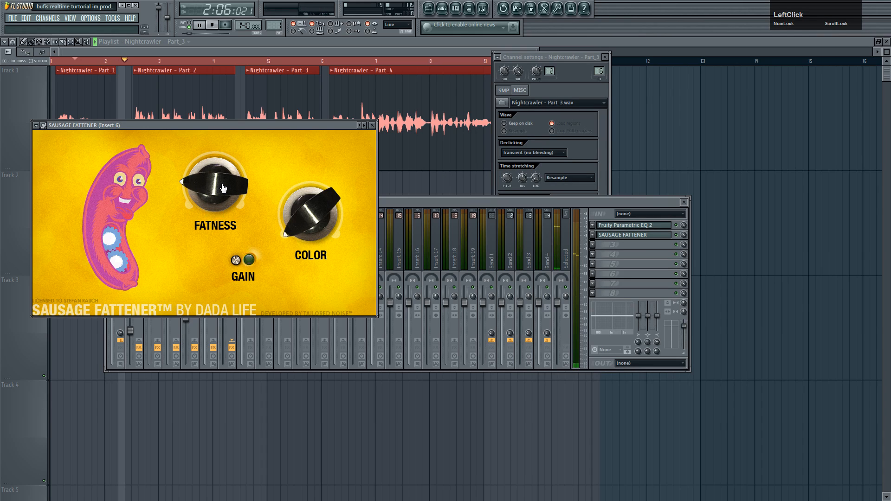
# Step: Close Sausage Fattener, stop playback and load FabFilter Timeless 2 into the third effect slot of mixer insert 6
pyautogui.click(373, 125)
pyautogui.scroll(-3, 224, 303)
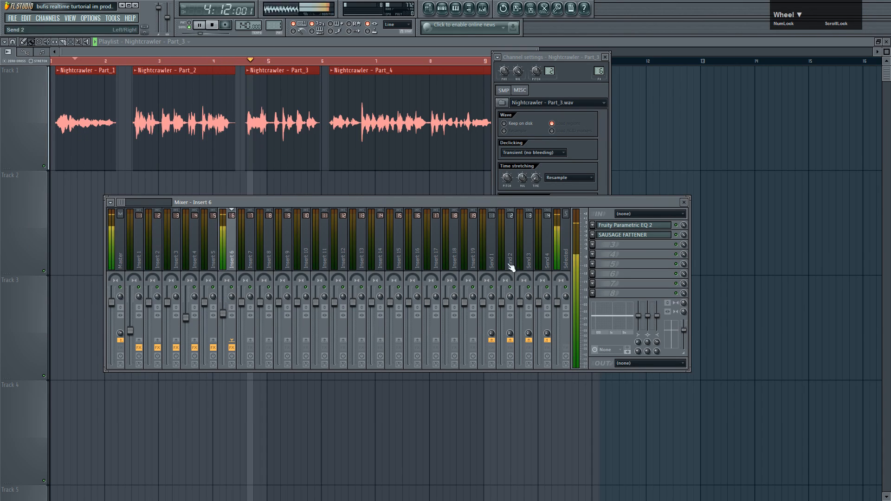
pyautogui.press('space')
pyautogui.click(592, 244)
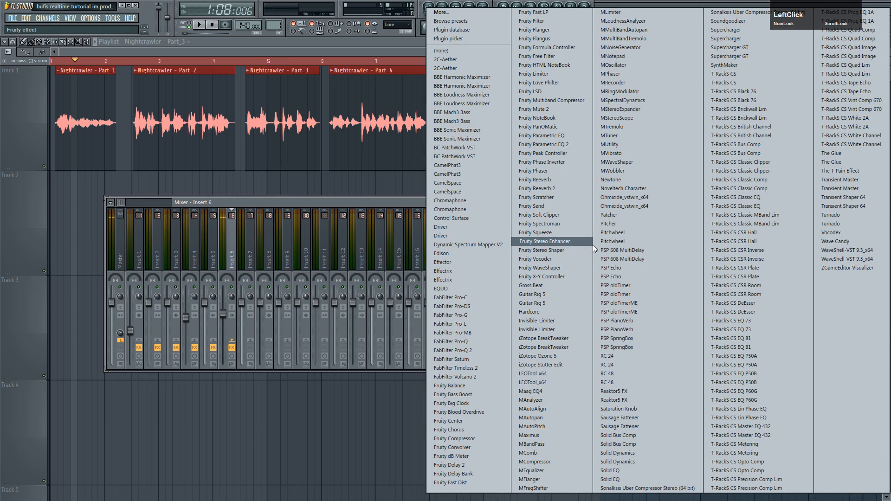
pyautogui.click(492, 367)
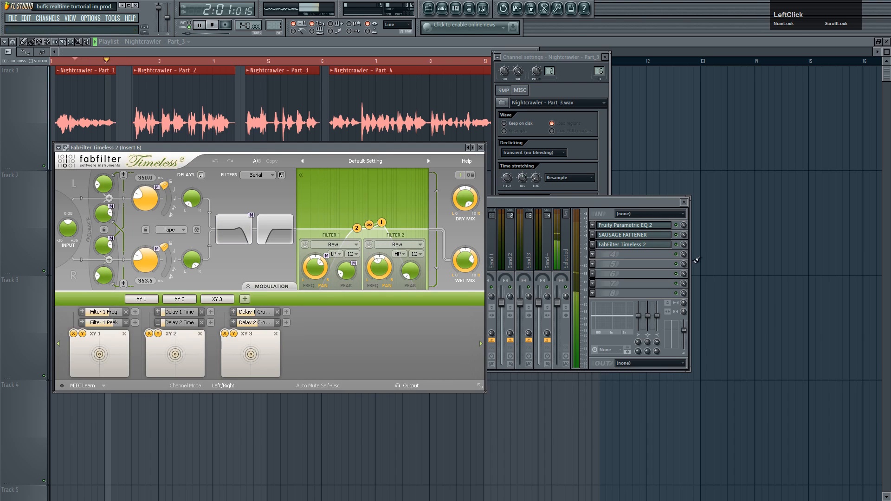
# Step: Lower the mix level of FabFilter Timeless 2 on insert 6 to about 17% during playback
pyautogui.click(683, 251)
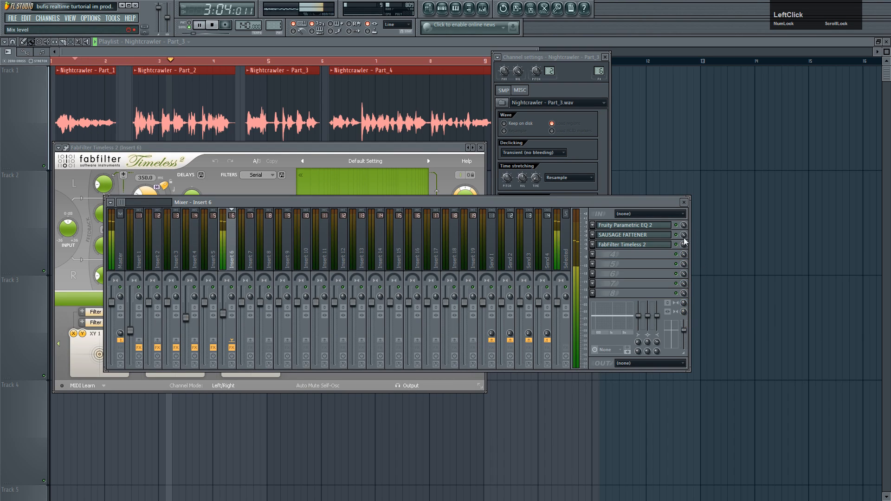
pyautogui.moveTo(684, 246); pyautogui.dragTo(687, 259)
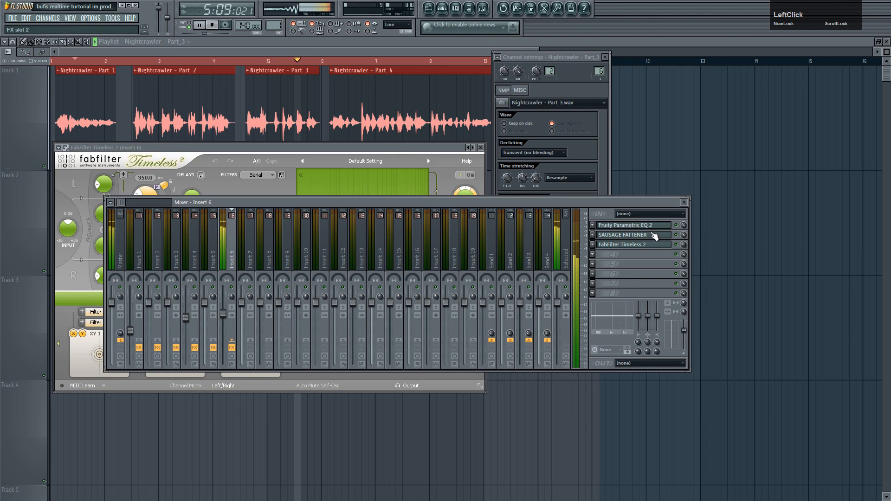
pyautogui.moveTo(684, 246); pyautogui.dragTo(683, 245)
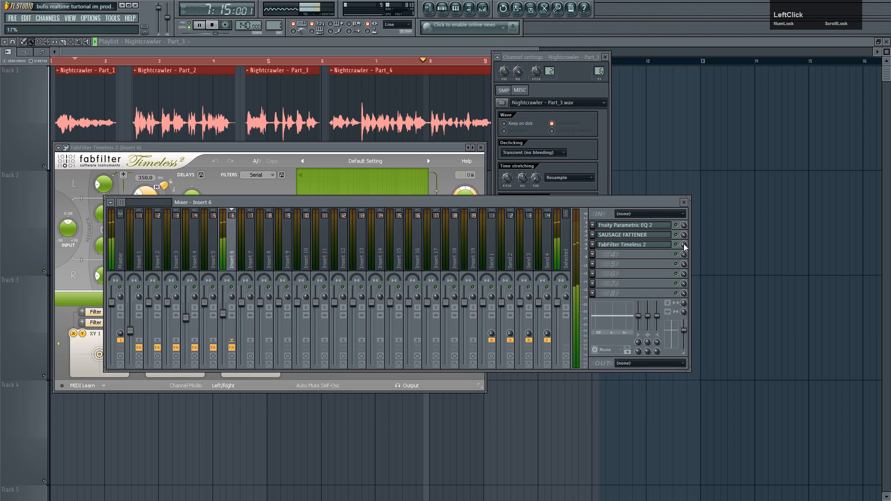
# Step: Stop playback, load Fruity Reeverb into insert 6's fourth effect slot and lower its mix level
pyautogui.press('space')
pyautogui.click(596, 255)
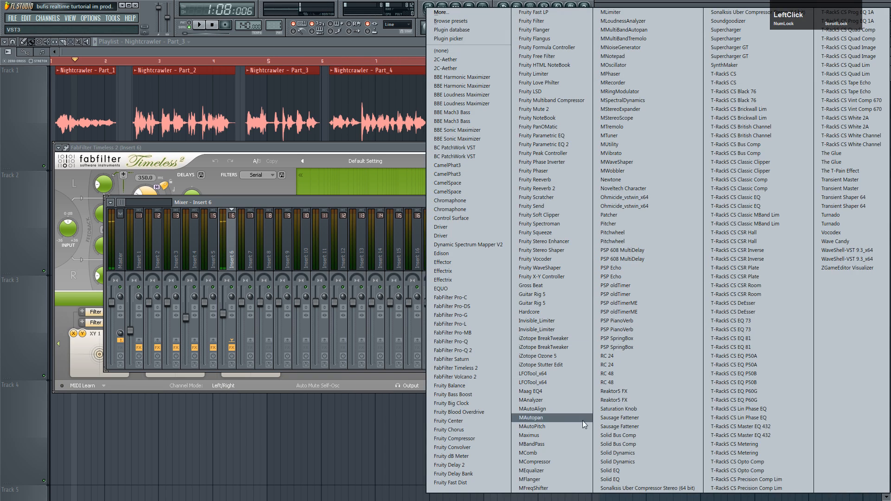
pyautogui.click(541, 181)
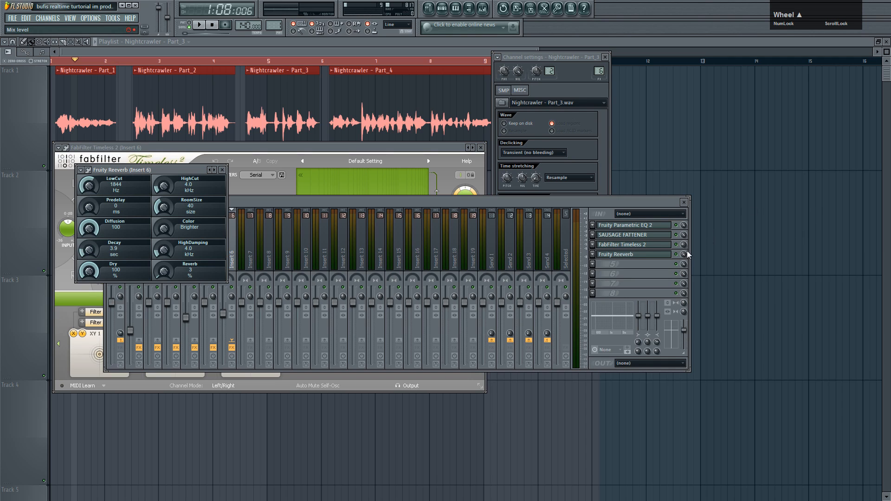
pyautogui.moveTo(688, 254); pyautogui.dragTo(695, 302)
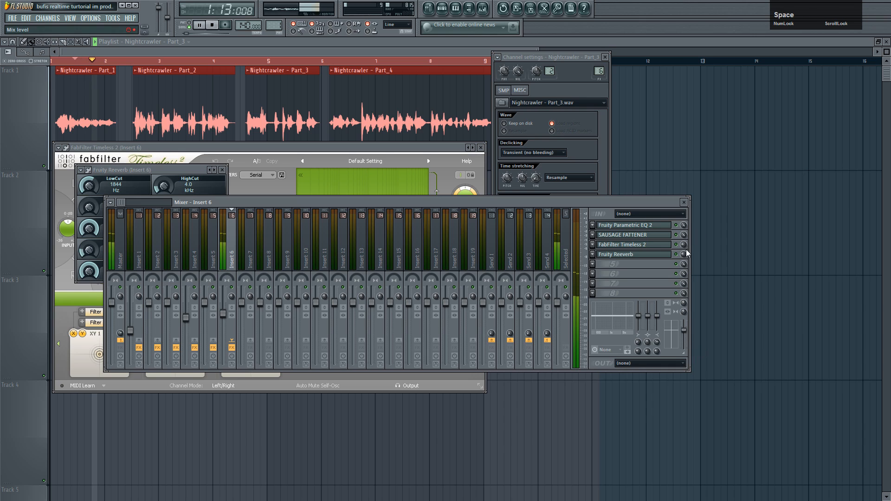
# Step: Close the mixer and both effect windows, move the channel settings clear of the vocal clips and stop playback
pyautogui.click(683, 202)
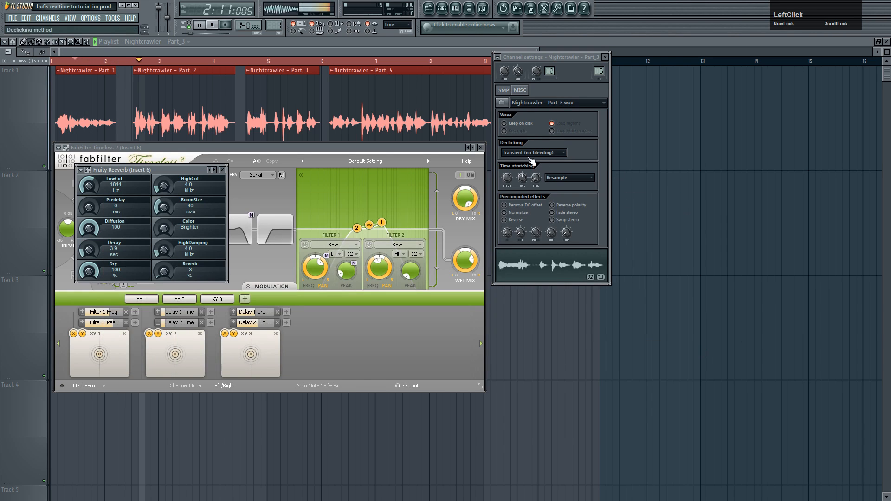
pyautogui.click(481, 147)
pyautogui.click(222, 170)
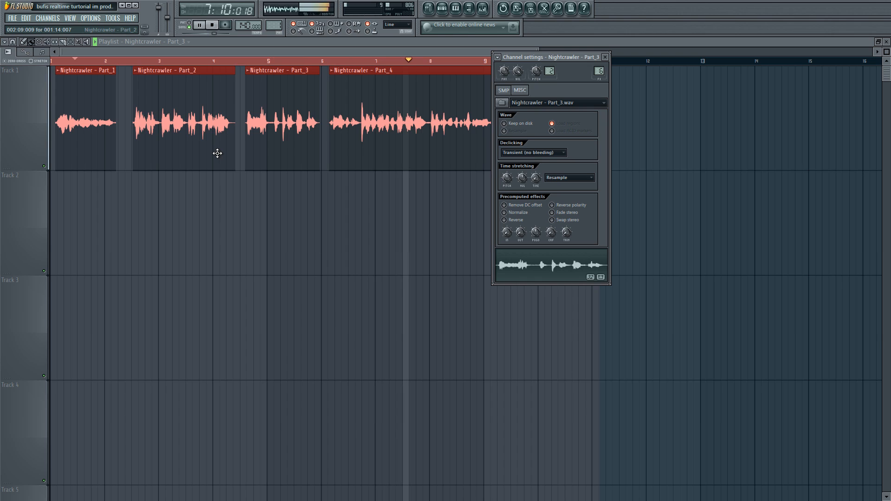
pyautogui.moveTo(722, 52); pyautogui.dragTo(867, 52)
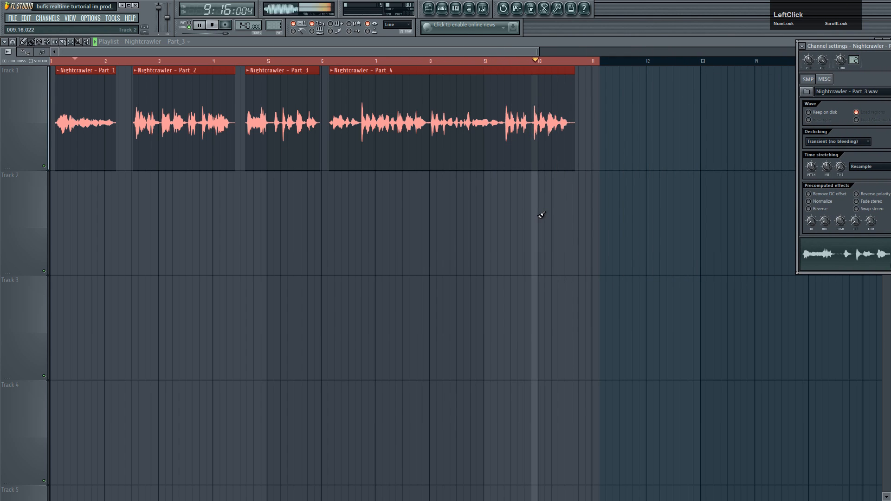
pyautogui.press('space')
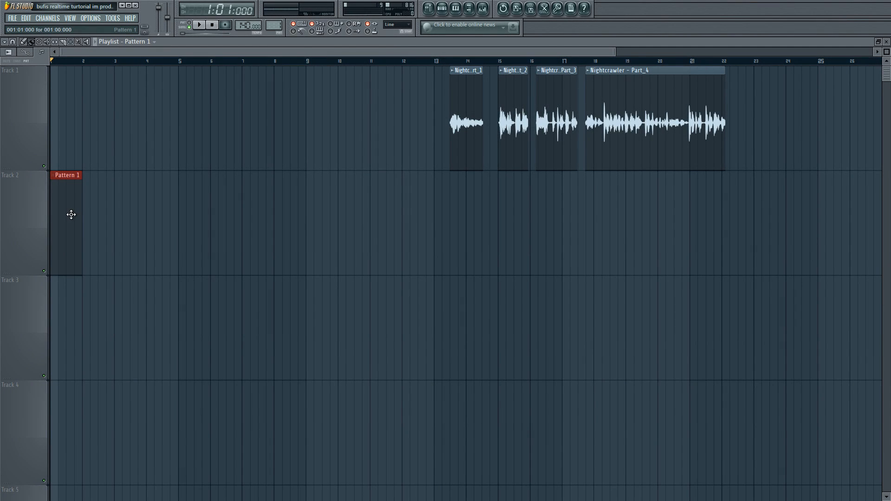
# Step: Move the Pattern 1 clip from Track 2 to the start of Track 1
pyautogui.moveTo(70, 213); pyautogui.dragTo(71, 106)
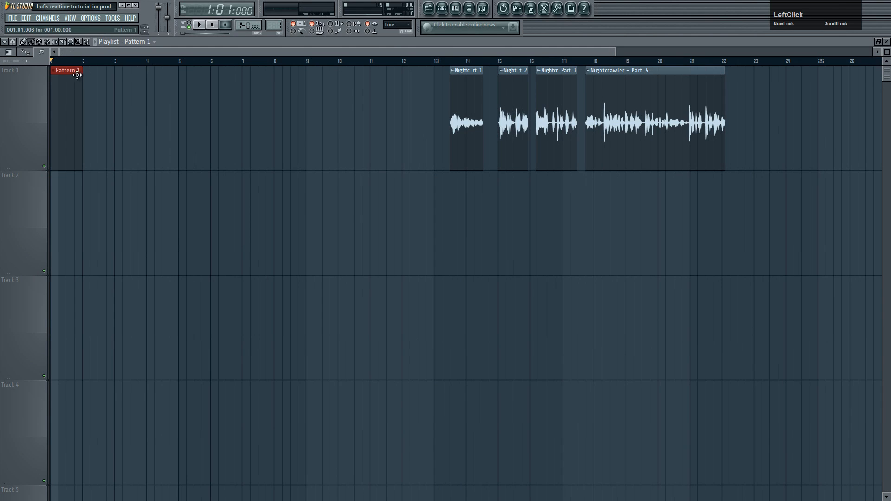
pyautogui.scroll(8, 82, 63)
pyautogui.press('space')
pyautogui.click(56, 52)
pyautogui.moveTo(90, 52); pyautogui.dragTo(73, 53)
pyautogui.press('space')
pyautogui.doubleClick(131, 99)
pyautogui.moveTo(130, 81); pyautogui.dragTo(127, 80)
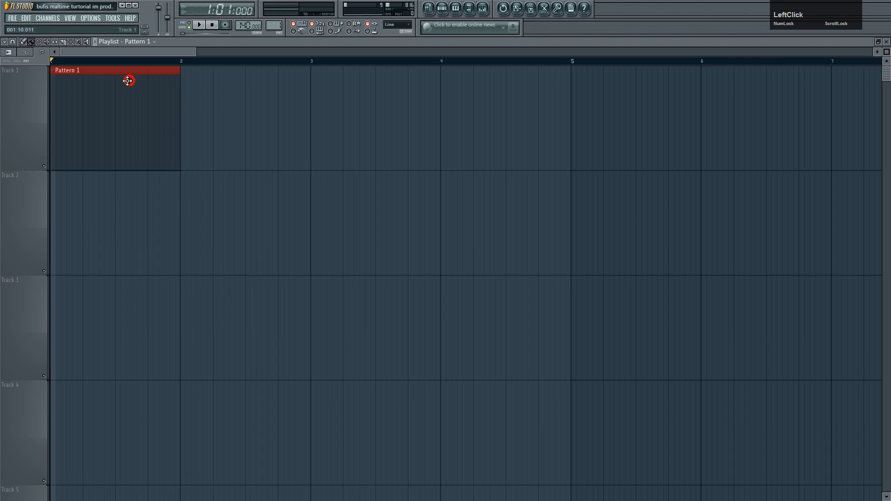
# Step: Bring up the step sequencer and audition the percussion, kick and snare samples, including SN 808 Sd Littletight GB
pyautogui.click(441, 8)
pyautogui.moveTo(159, 101); pyautogui.dragTo(432, 93)
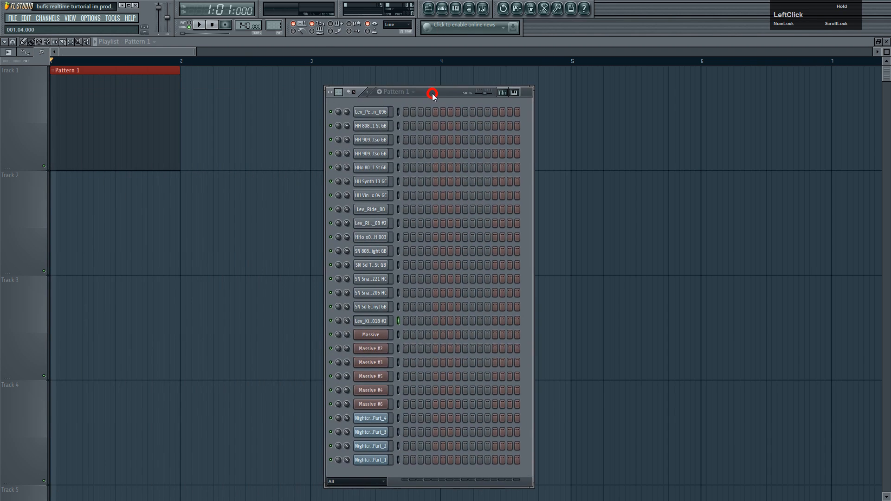
pyautogui.click(371, 109)
pyautogui.keyDown('ctrl'); pyautogui.click(371, 112); pyautogui.keyUp('ctrl')
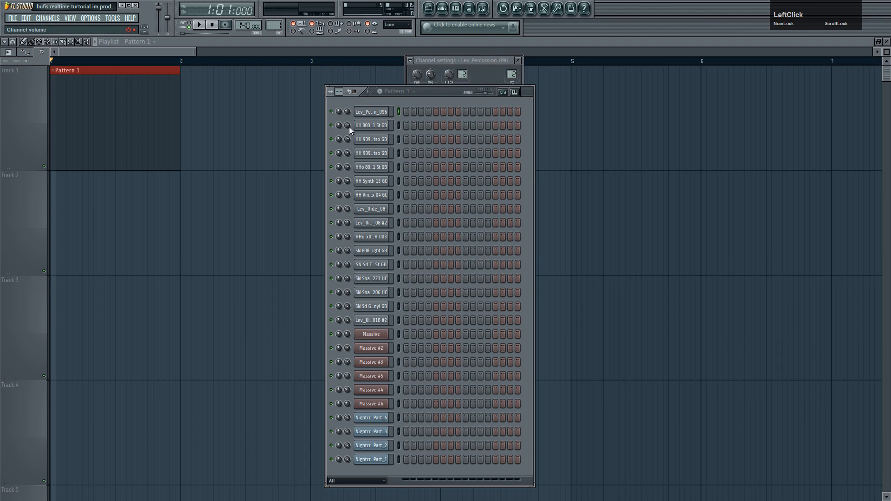
pyautogui.keyDown('ctrl'); pyautogui.click(380, 320); pyautogui.keyUp('ctrl')
pyautogui.keyDown('ctrl'); pyautogui.click(380, 306); pyautogui.keyUp('ctrl')
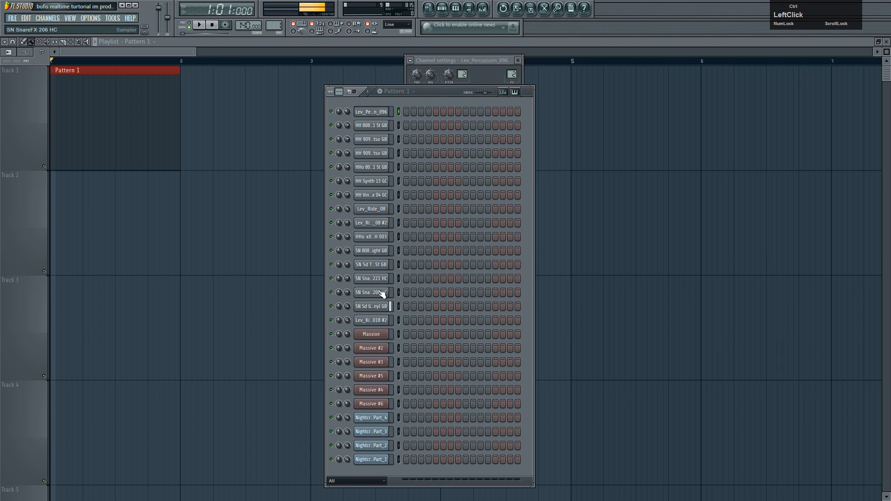
pyautogui.keyDown('ctrl'); pyautogui.click(381, 251); pyautogui.keyUp('ctrl')
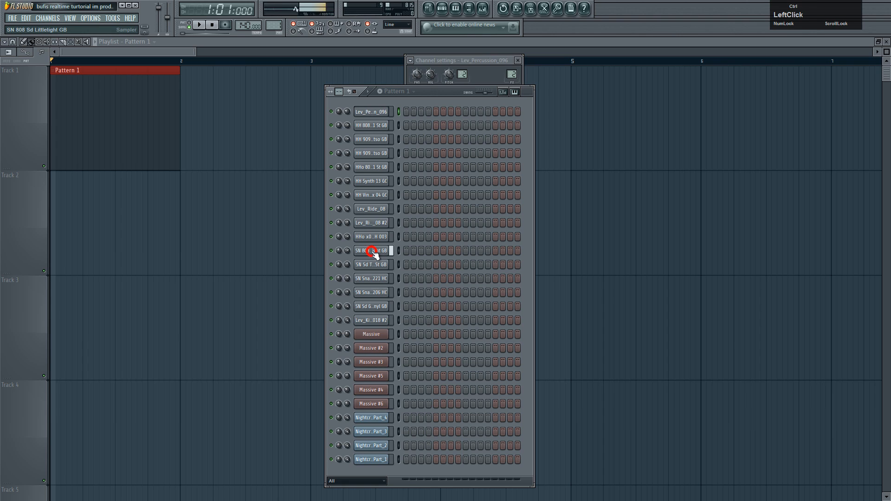
pyautogui.click(365, 251)
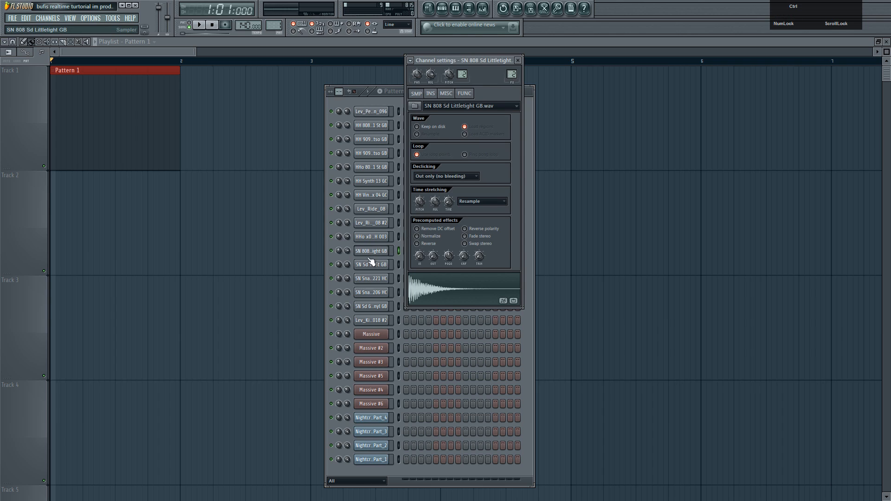
pyautogui.click(371, 253)
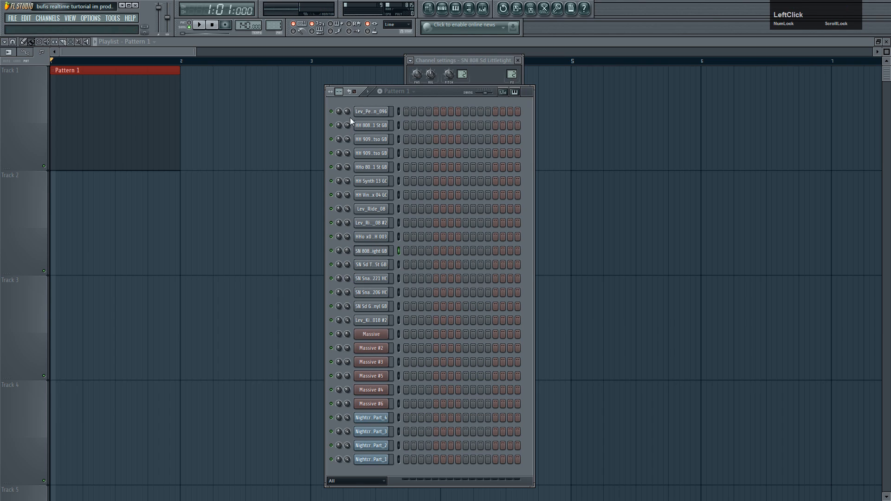
# Step: In the piano roll of HH 808 HH Mock 01 St GB, place a C5 note at the start and set the snap to 1/3 step
pyautogui.keyDown('ctrl'); pyautogui.click(380, 130); pyautogui.keyUp('ctrl')
pyautogui.rightClick(398, 127)
pyautogui.click(401, 127)
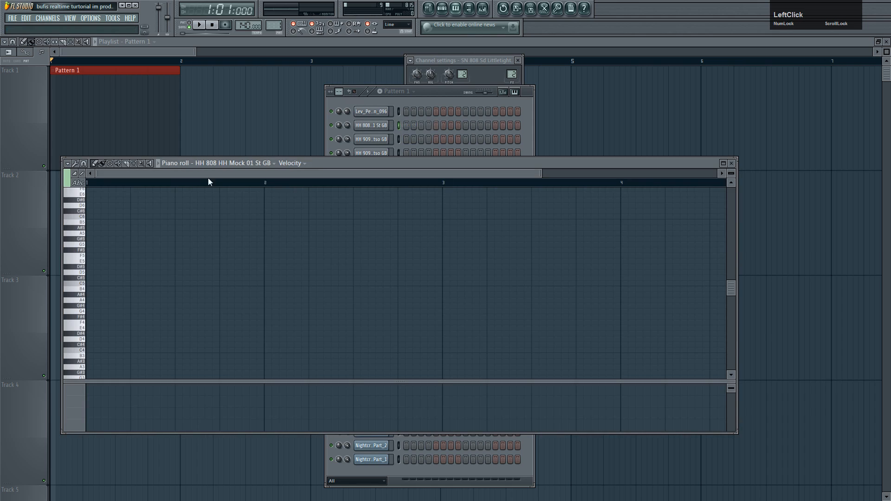
pyautogui.click(95, 283)
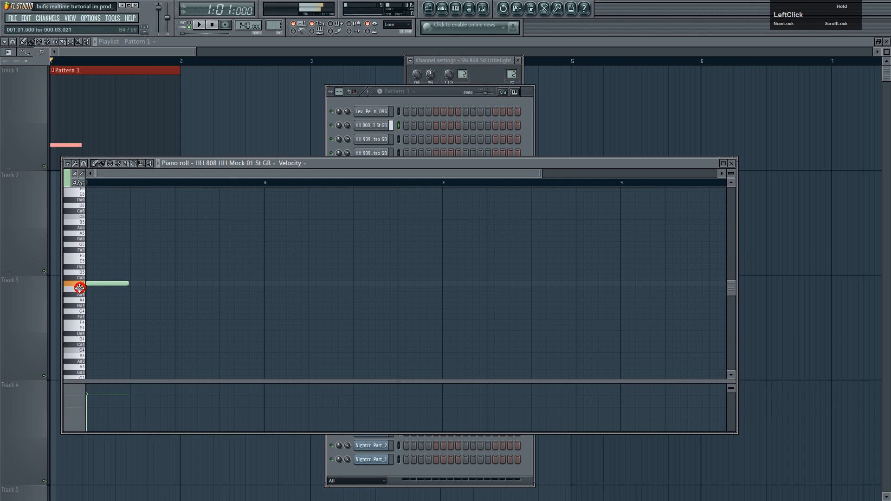
pyautogui.click(85, 165)
pyautogui.click(103, 231)
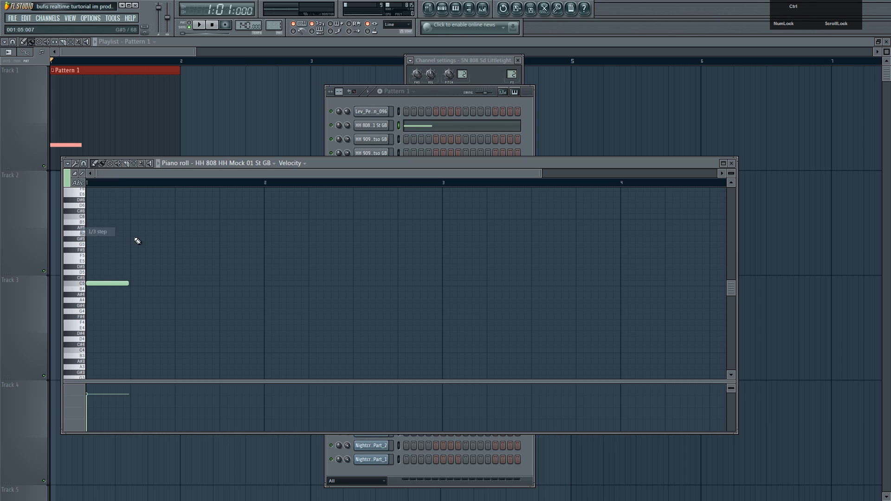
pyautogui.scroll(3, 140, 180)
pyautogui.moveTo(113, 174); pyautogui.dragTo(99, 174)
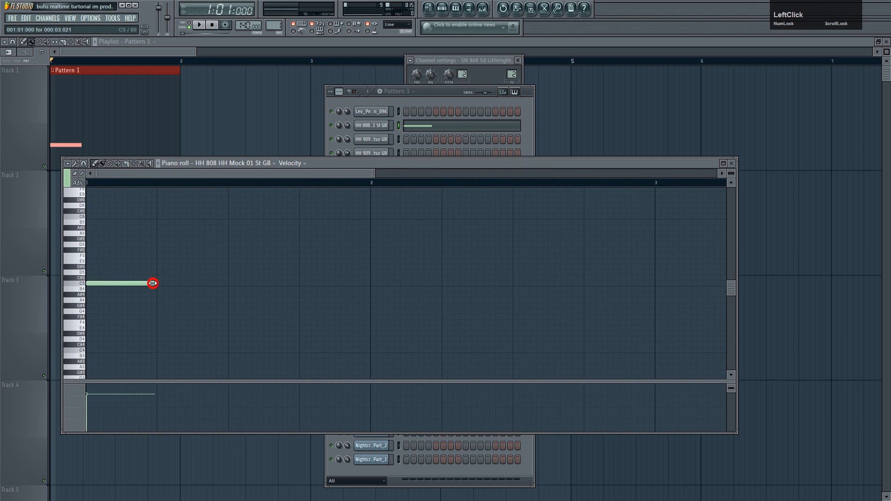
# Step: Shorten the C5 hi-hat note, duplicate it evenly until it fills the first bar, and play it back
pyautogui.scroll(-3, 115, 273)
pyautogui.click(101, 283)
pyautogui.hotkey('ctrl', 'a')
pyautogui.moveTo(114, 284)
pyautogui.mouseDown()
pyautogui.moveTo(232, 285)
pyautogui.moveTo(213, 283)
pyautogui.moveTo(222, 283)
pyautogui.mouseUp()
pyautogui.hotkey('ctrl', 'a')
pyautogui.press('space')
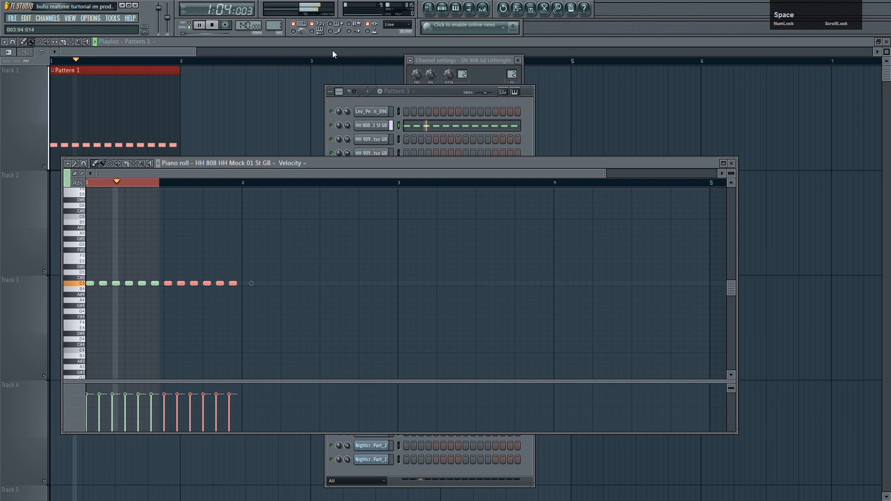
# Step: Stop playback, return to the playlist and copy the Pattern 1 clip across bars 1 to 8 of Track 1
pyautogui.click(212, 25)
pyautogui.click(211, 43)
pyautogui.moveTo(188, 112); pyautogui.dragTo(450, 112)
pyautogui.rightClick(357, 111)
pyautogui.rightClick(288, 110)
pyautogui.rightClick(457, 112)
pyautogui.click(15, 41)
pyautogui.click(21, 63)
pyautogui.moveTo(188, 97); pyautogui.dragTo(561, 109)
pyautogui.scroll(-2, 517, 154)
pyautogui.moveTo(68, 148); pyautogui.dragTo(344, 134)
pyautogui.scroll(-2, 153, 185)
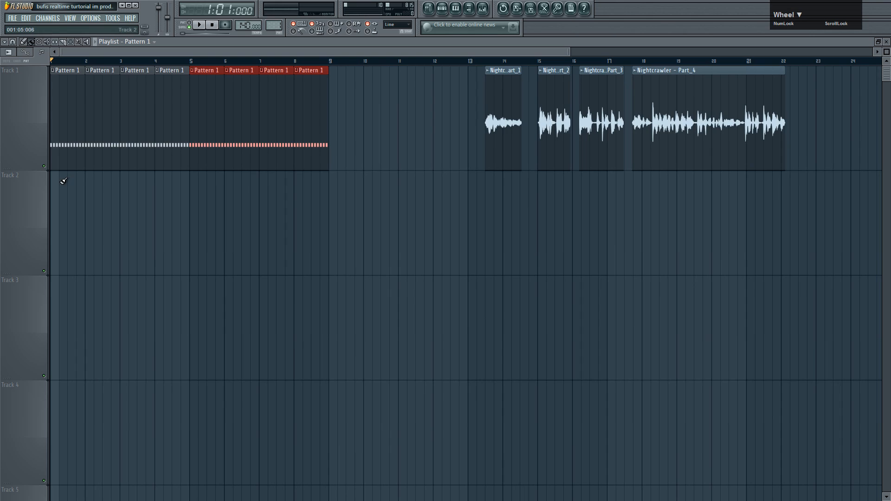
# Step: Add Pattern 2 at the start of Track 2 and draw two C5 notes for Lev_Kick_F_018 #2, one at the bar's start and one just past its middle
pyautogui.moveTo(203, 227)
pyautogui.mouseDown()
pyautogui.moveTo(219, 225)
pyautogui.moveTo(37, 224)
pyautogui.mouseUp()
pyautogui.doubleClick(55, 209)
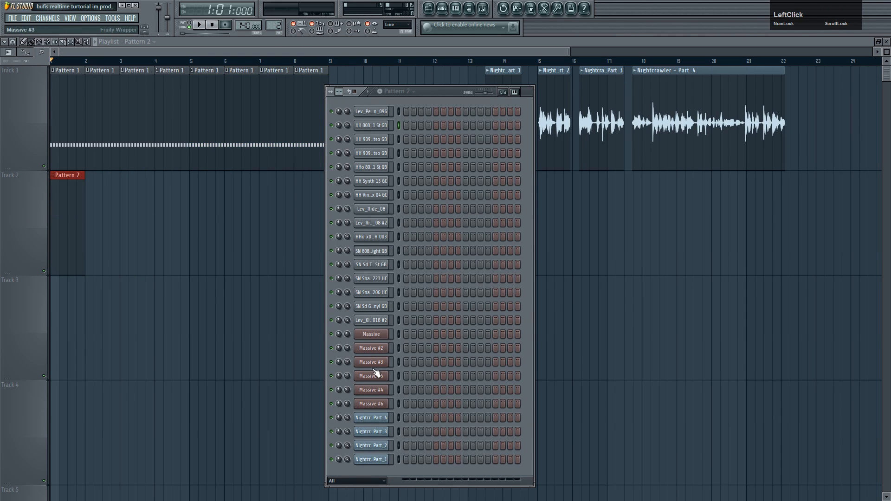
pyautogui.rightClick(377, 326)
pyautogui.click(405, 320)
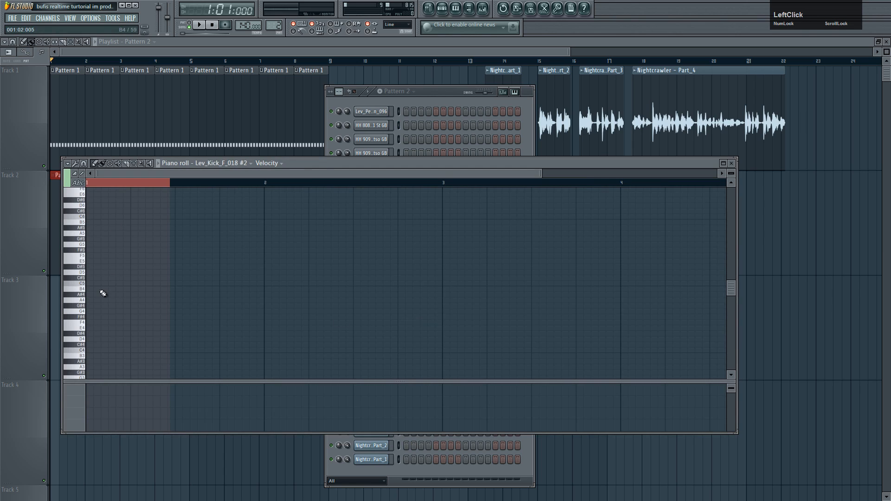
pyautogui.moveTo(99, 284); pyautogui.dragTo(86, 284)
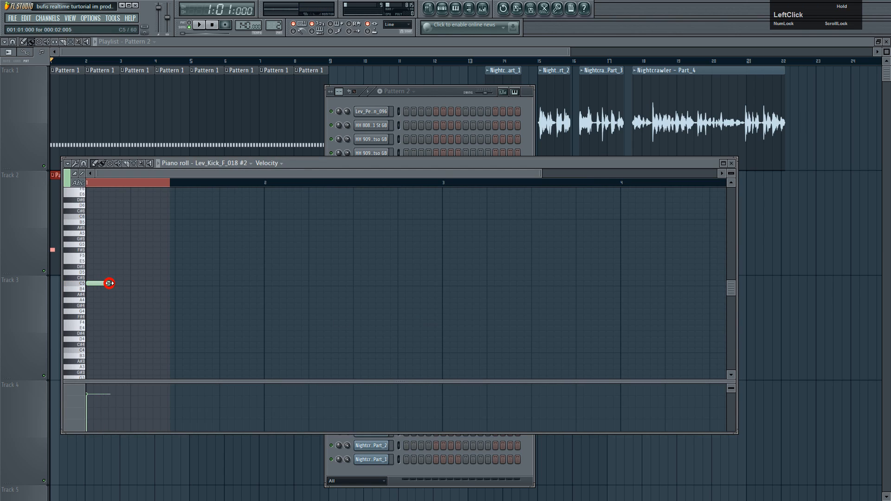
pyautogui.click(193, 288)
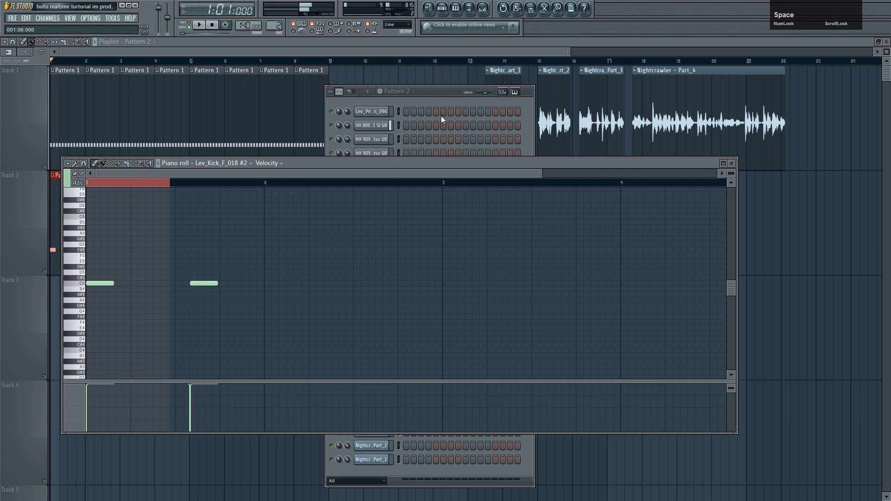
# Step: Raise the channel volume of Lev_Kick_F_018 #2 to 75% during playback
pyautogui.click(431, 146)
pyautogui.press('space')
pyautogui.scroll(2, 166, 29)
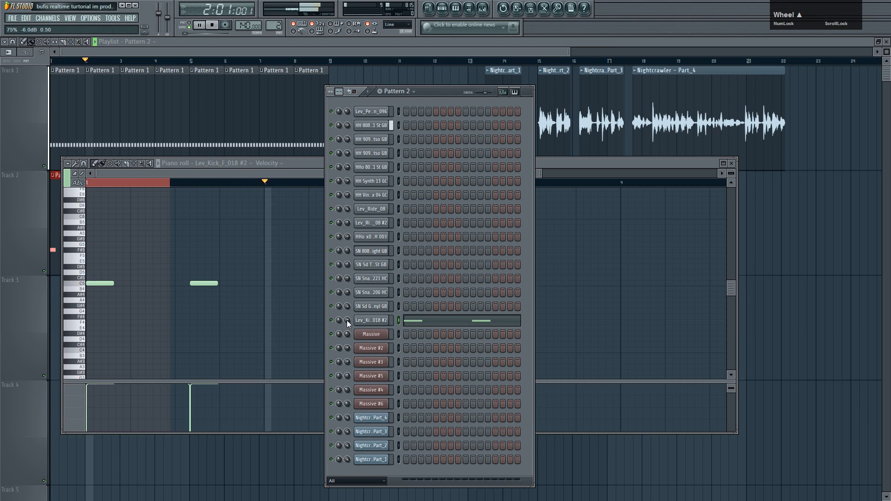
pyautogui.press('space')
# Step: Copy the Pattern 2 clip to bar 2 of Track 2 and make the copy unique as Pattern 3
pyautogui.click(315, 164)
pyautogui.click(304, 61)
pyautogui.moveTo(54, 225); pyautogui.dragTo(101, 220)
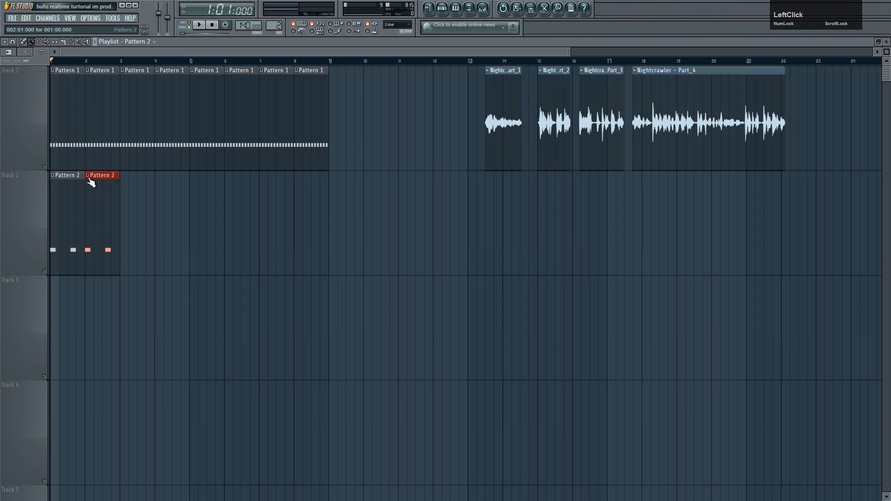
pyautogui.click(89, 179)
pyautogui.click(100, 228)
# Step: Open Pattern 3 for editing and add a short third C5 note for Lev_Kick_F_018 #2 just before the end of the bar
pyautogui.doubleClick(100, 223)
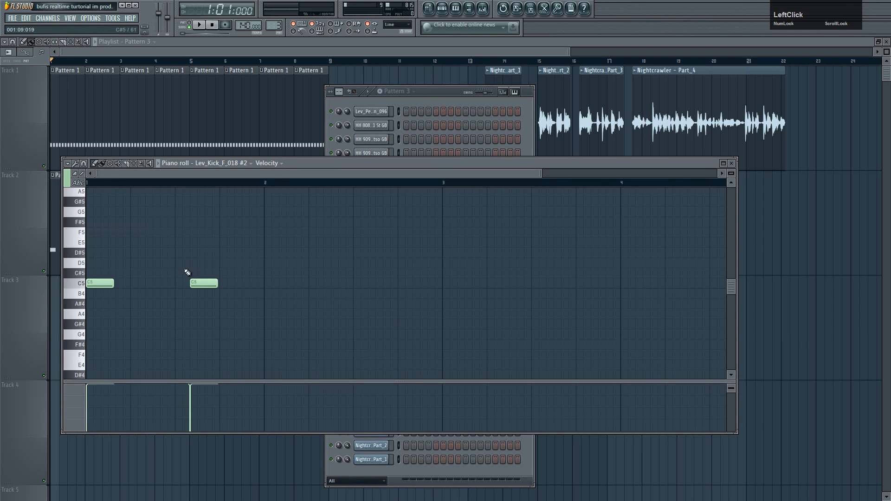
pyautogui.click(251, 283)
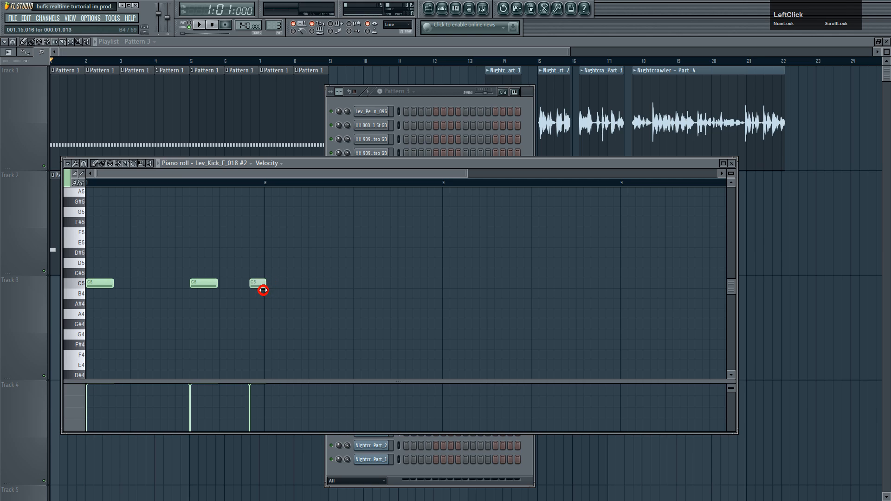
pyautogui.moveTo(260, 291); pyautogui.dragTo(261, 291)
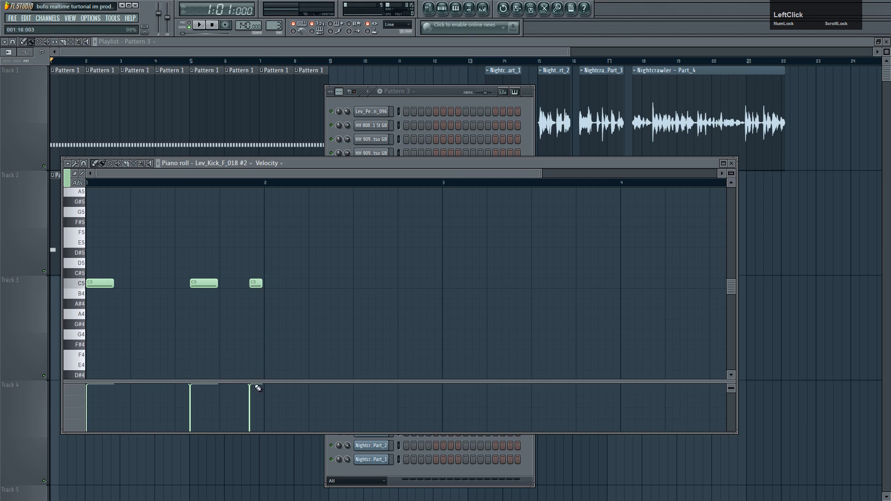
# Step: Return to the playlist and copy the alternating Pattern 2 and Pattern 3 clips across bars 1 to 8 of Track 2
pyautogui.click(265, 49)
pyautogui.moveTo(147, 234); pyautogui.dragTo(80, 230)
pyautogui.moveTo(65, 228); pyautogui.dragTo(132, 224)
pyautogui.moveTo(270, 228); pyautogui.dragTo(211, 221)
# Step: Add Pattern 4 at the start of Track 3 with an SN Sd G..nyl GB hit on step 9, and copy the clip through bar 8
pyautogui.click(171, 334)
pyautogui.moveTo(171, 334); pyautogui.dragTo(71, 314)
pyautogui.doubleClick(72, 316)
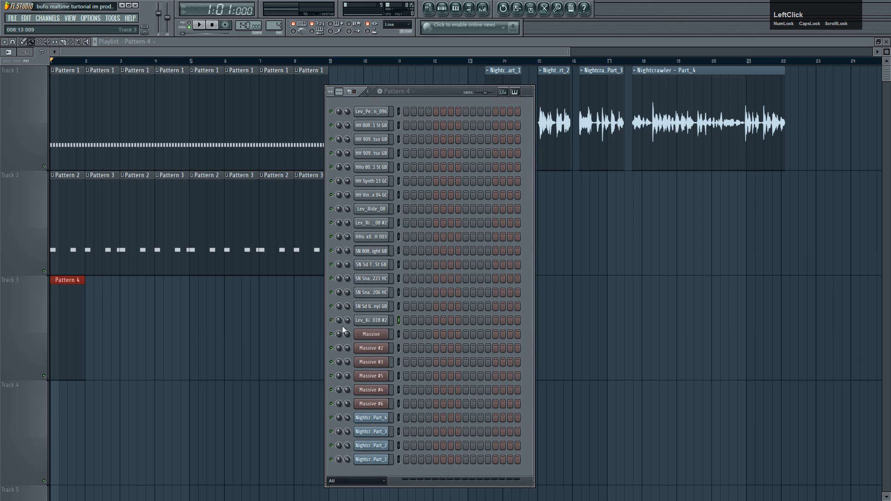
pyautogui.click(417, 308)
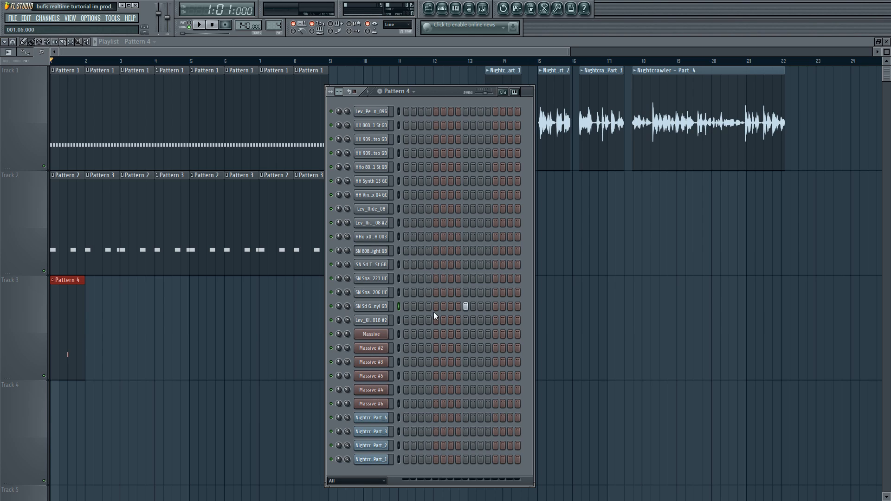
pyautogui.moveTo(89, 311); pyautogui.dragTo(321, 313)
# Step: Play the arrangement and set the channel volume of Lev_Kick_F_018 #2 to 78%
pyautogui.click(201, 32)
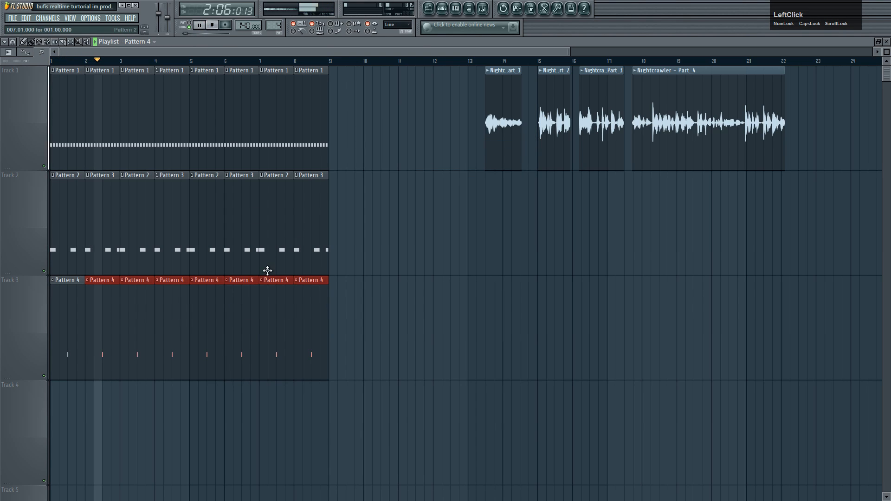
pyautogui.click(102, 224)
pyautogui.click(103, 224)
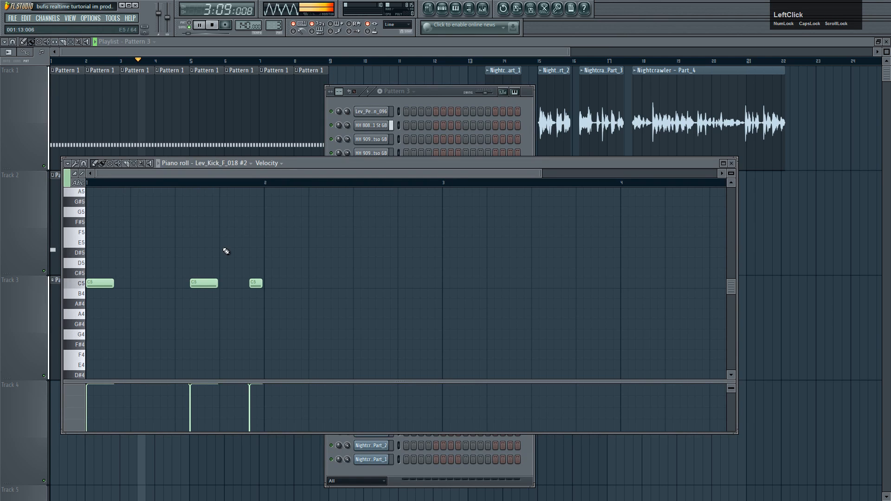
pyautogui.click(427, 91)
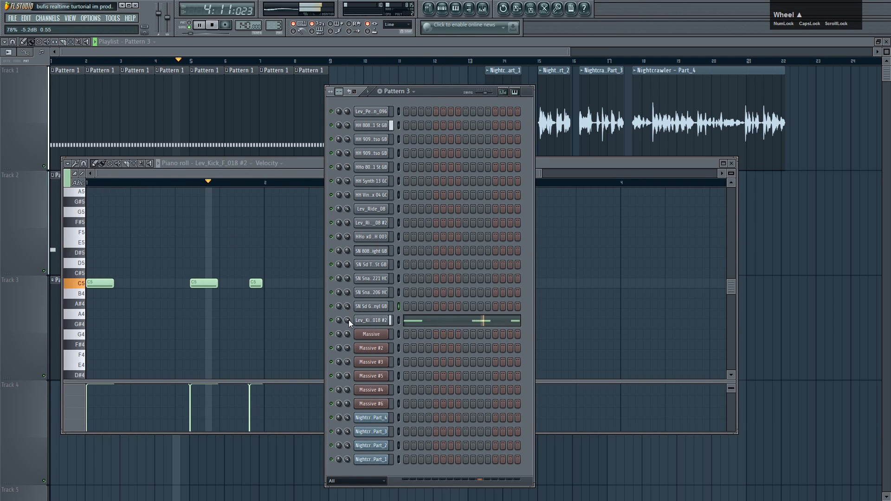
pyautogui.click(200, 51)
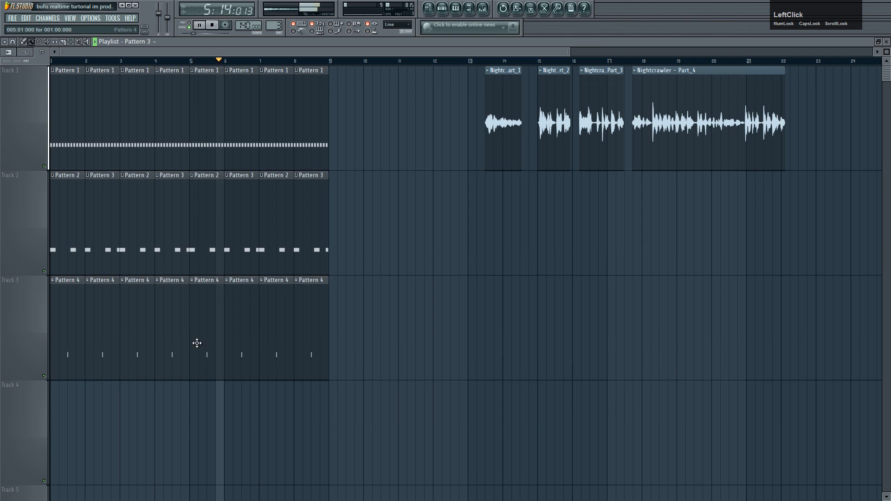
# Step: Stop playback, place a Pattern 4 clip at the start of Track 4 and make it unique as Pattern 5
pyautogui.scroll(-3, 253, 345)
pyautogui.press('space')
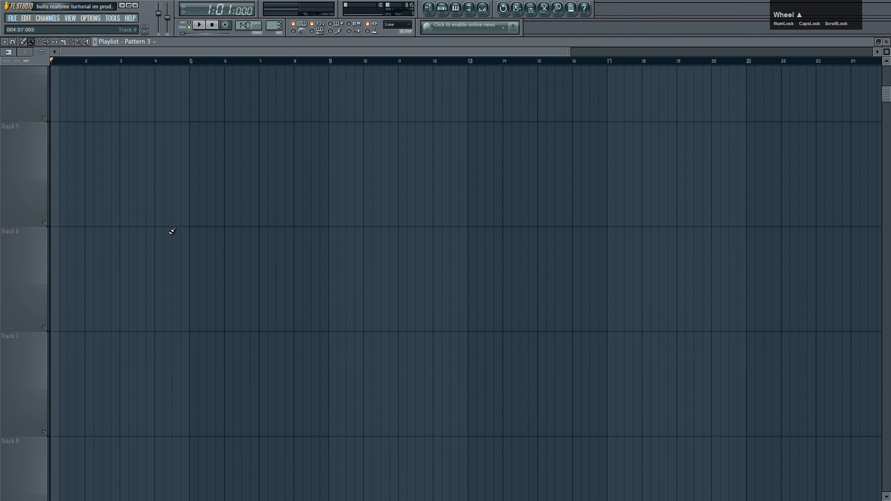
pyautogui.scroll(1, 193, 150)
pyautogui.click(277, 182)
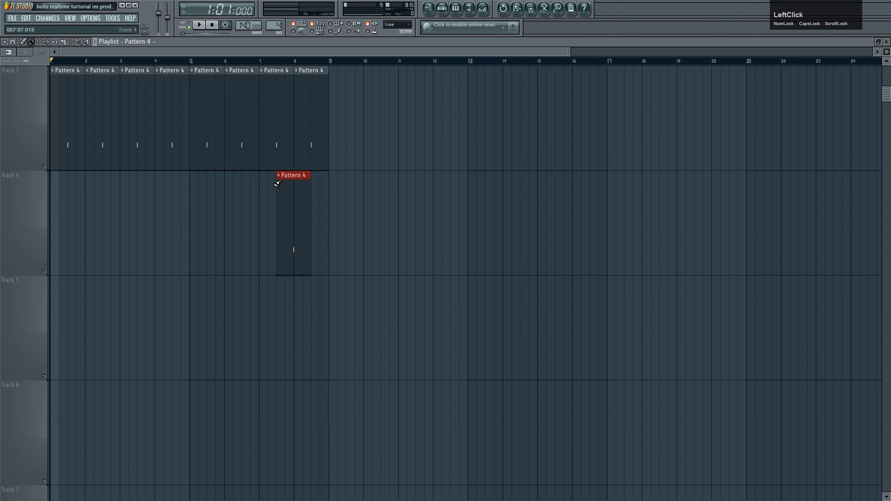
pyautogui.moveTo(288, 192); pyautogui.dragTo(58, 193)
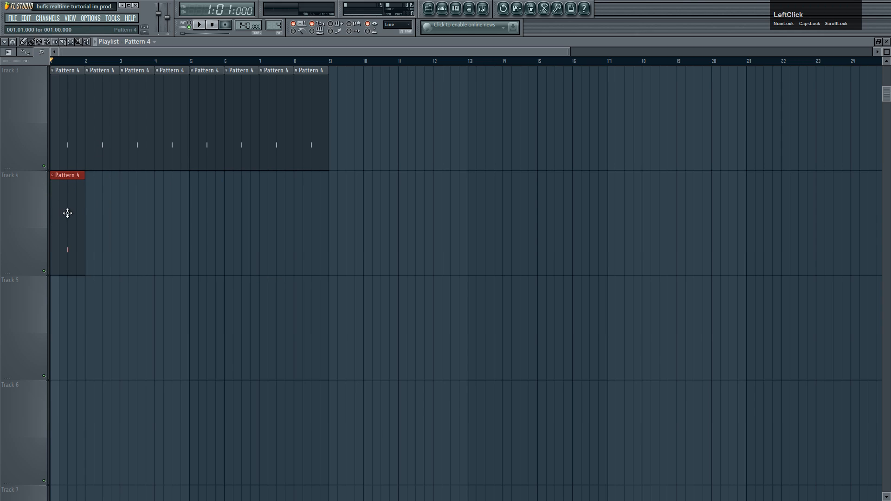
pyautogui.scroll(1, 56, 181)
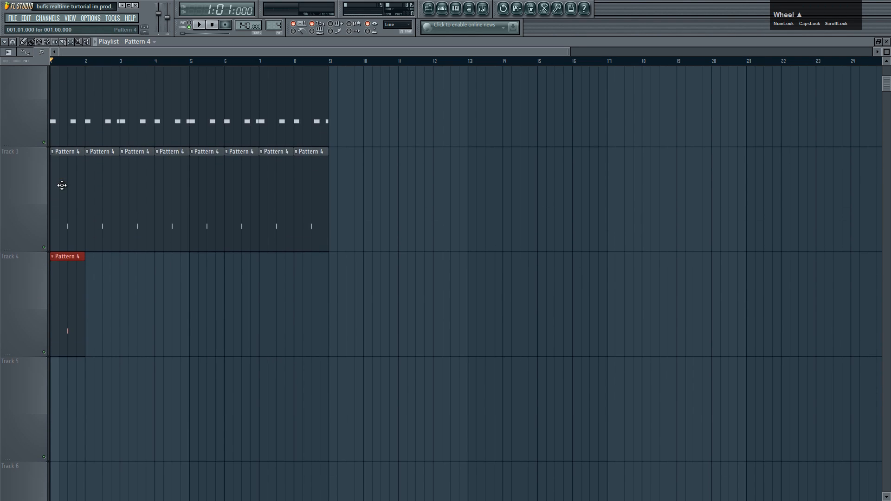
pyautogui.click(52, 280)
pyautogui.click(71, 322)
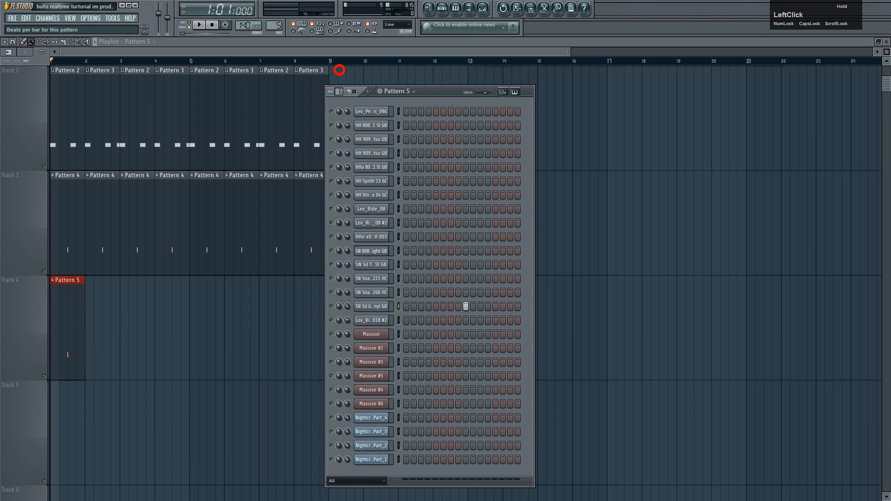
# Step: Extend Pattern 5 to two bars and replace its snare hit with SN Sna..221 HC on step 9 and SN Sna..206 HC on step 25
pyautogui.moveTo(339, 64); pyautogui.dragTo(339, 63)
pyautogui.click(465, 306)
pyautogui.press('space')
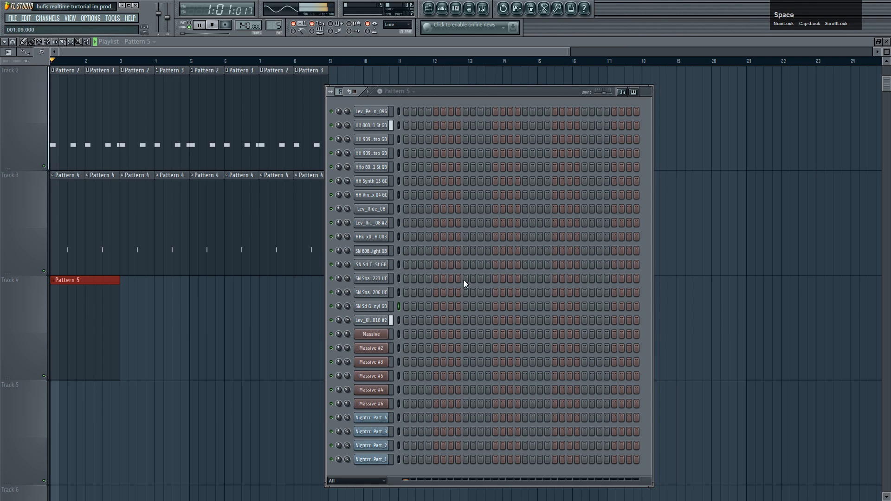
pyautogui.click(464, 279)
pyautogui.click(584, 291)
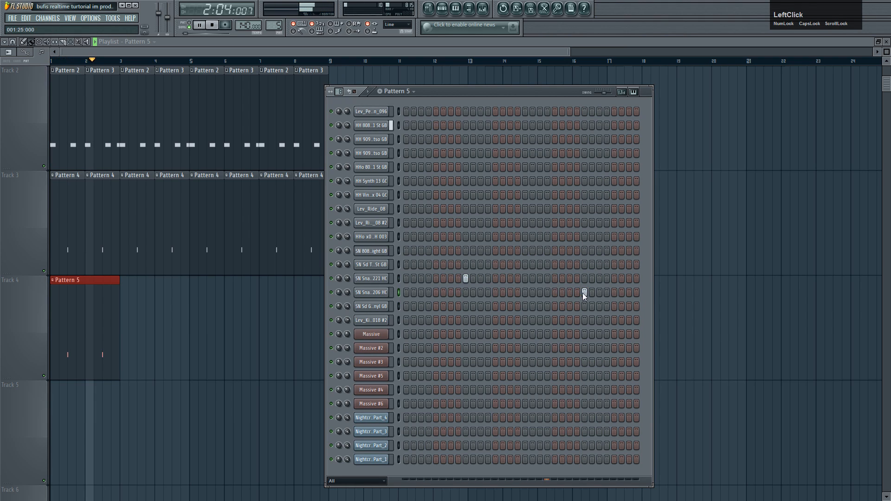
# Step: Add a Lev_Percussion_096 hit on step 21 of Pattern 5 and play it back
pyautogui.press('space')
pyautogui.click(378, 114)
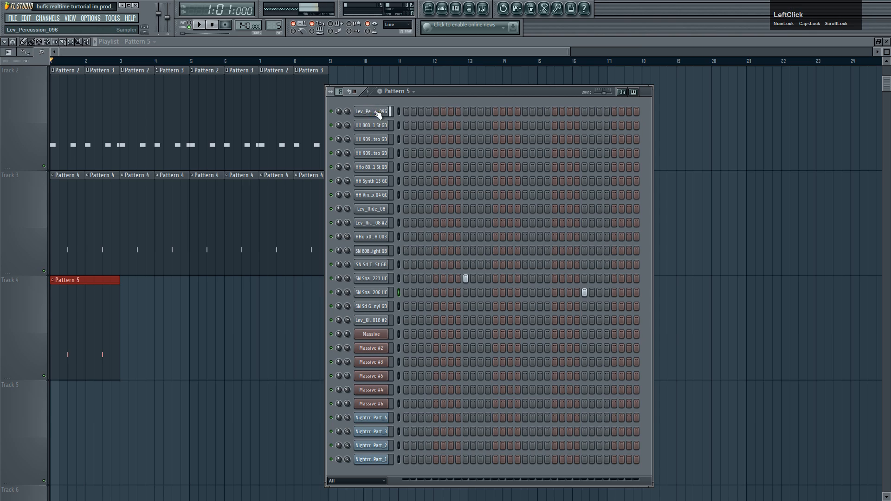
pyautogui.rightClick(378, 114)
pyautogui.click(554, 113)
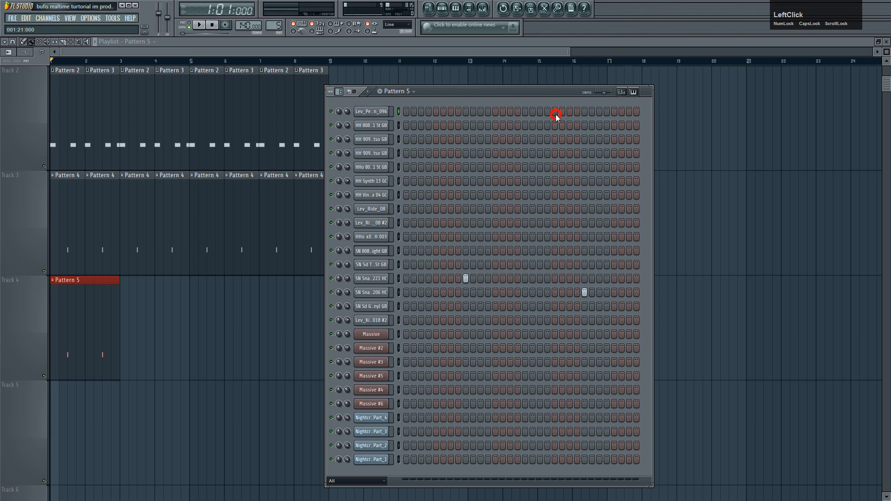
pyautogui.press('space')
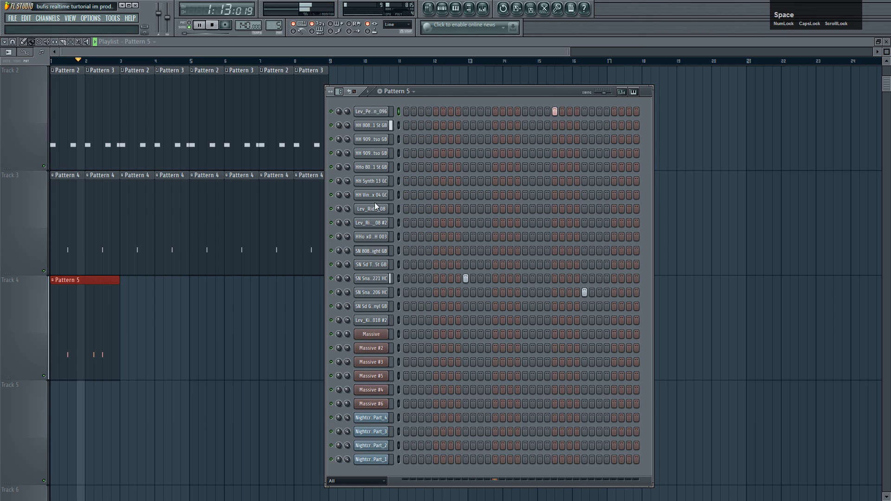
# Step: Copy the two-bar Pattern 5 clip across bars 1 to 8 of Track 4 and check the playback
pyautogui.moveTo(80, 324); pyautogui.dragTo(152, 322)
pyautogui.press('space')
pyautogui.moveTo(93, 321); pyautogui.dragTo(241, 324)
pyautogui.press('space')
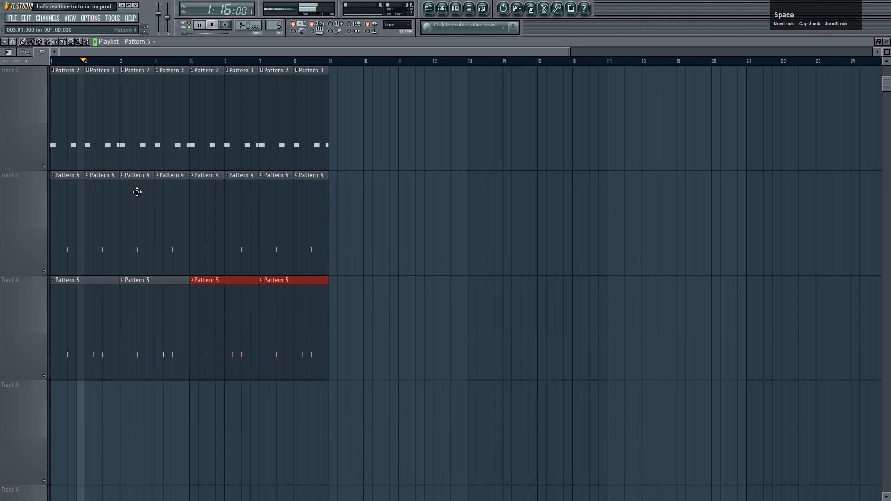
pyautogui.press('space')
# Step: Shorten the middle C5 kick note in Pattern 3, move it to just before the middle of the bar and play the result
pyautogui.click(101, 108)
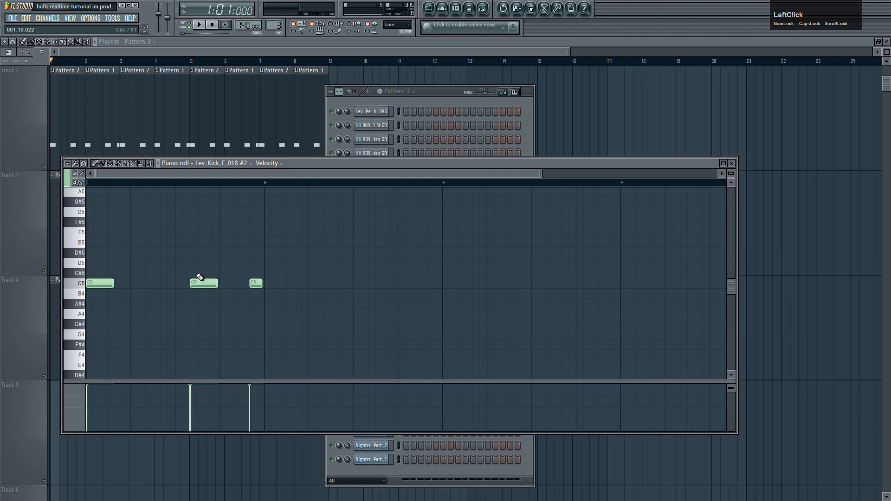
pyautogui.moveTo(199, 283); pyautogui.dragTo(173, 288)
pyautogui.press('space')
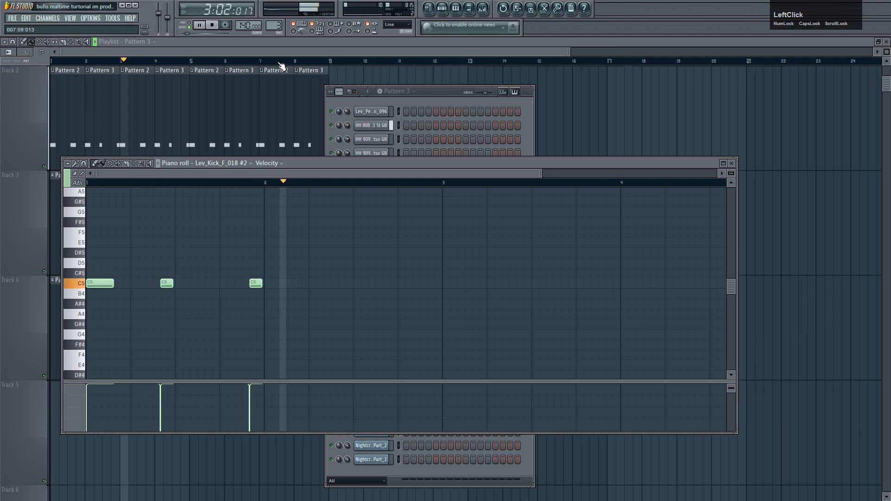
# Step: Stop playback and make the Pattern 3 clip at bar 4 of Track 2 unique as Pattern 4
pyautogui.click(271, 53)
pyautogui.press('space')
pyautogui.click(157, 70)
pyautogui.click(176, 123)
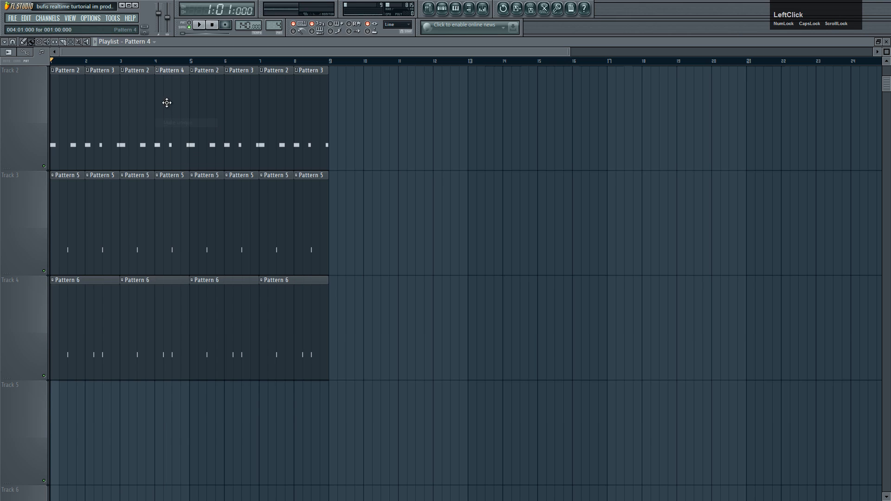
# Step: Replace the middle kick note in Pattern 4 with two very short C5 notes and delete the last note of the bar
pyautogui.doubleClick(166, 102)
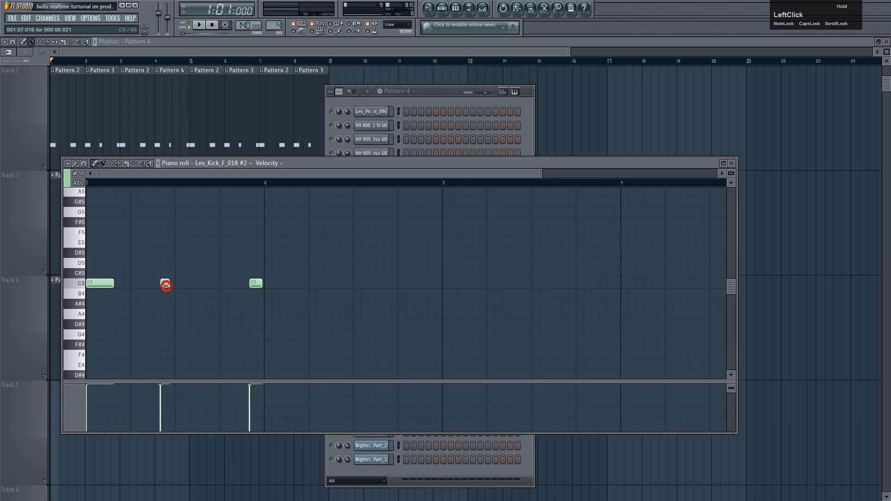
pyautogui.keyDown('shift'); pyautogui.moveTo(164, 285); pyautogui.dragTo(173, 285); pyautogui.keyUp('shift')
pyautogui.press('space')
pyautogui.rightClick(259, 284)
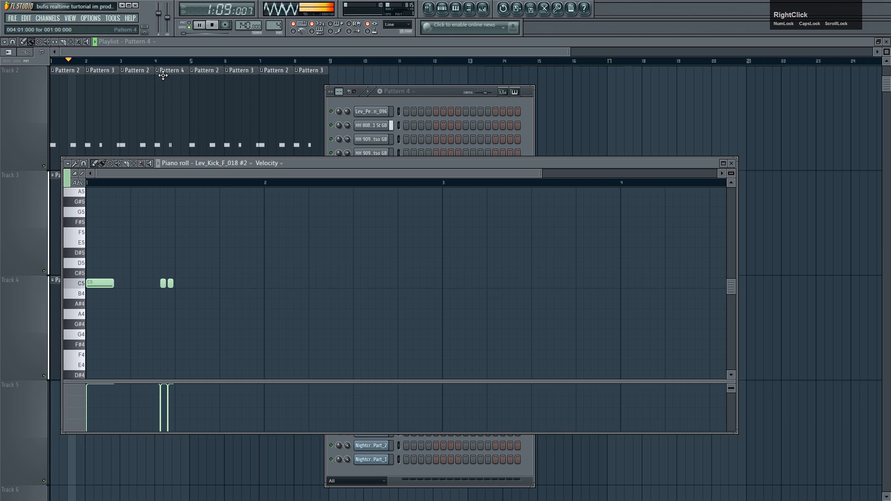
# Step: Replace the kick clips in bars 5 to 8 of Track 2 with a copy of bars 1 to 4
pyautogui.click(169, 53)
pyautogui.rightClick(204, 94)
pyautogui.moveTo(347, 91)
pyautogui.keyDown('ctrl'); pyautogui.mouseDown()
pyautogui.moveTo(58, 92)
pyautogui.moveTo(212, 92)
pyautogui.mouseUp(); pyautogui.keyUp('ctrl')
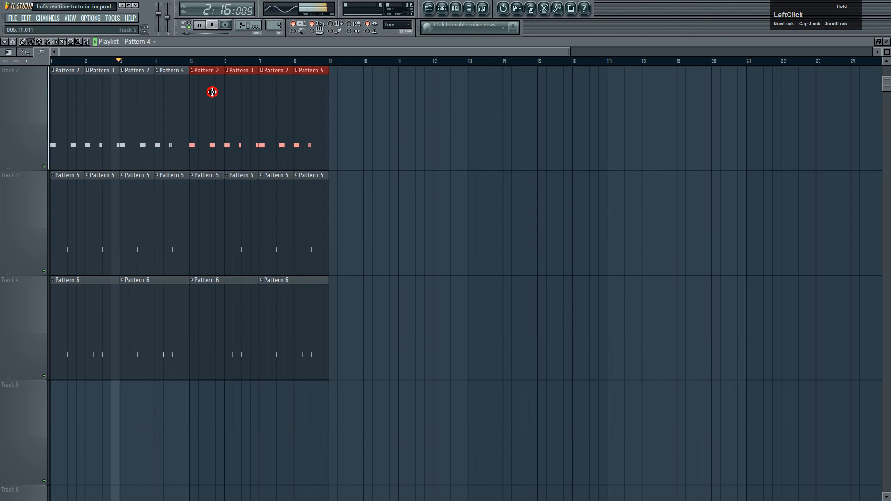
# Step: Set the channel volume of SN Sd G..nyl GB to 91% and Lev_Kick_F_018 #2 to 81% during playback, and stop playback
pyautogui.click(442, 8)
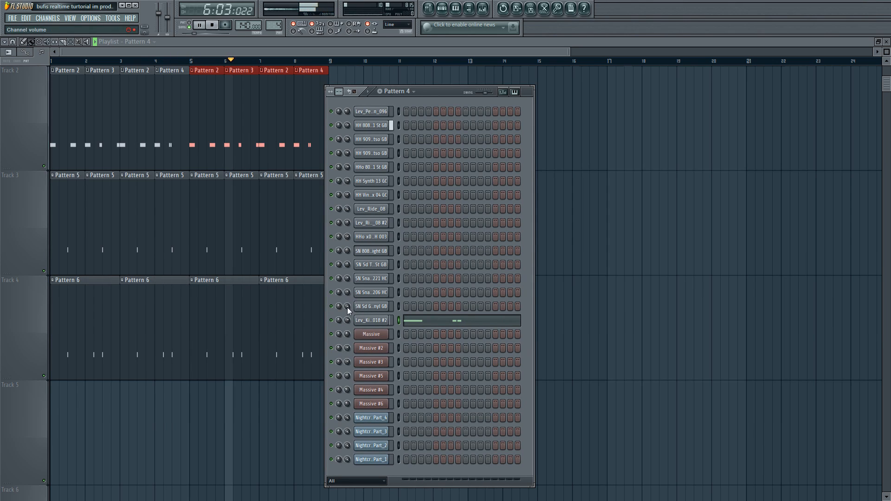
pyautogui.scroll(-2, 347, 307)
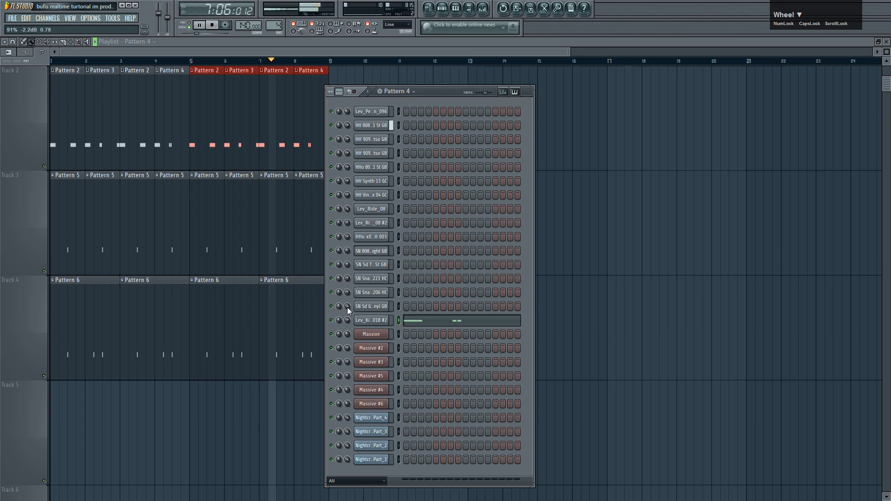
pyautogui.scroll(2, 346, 321)
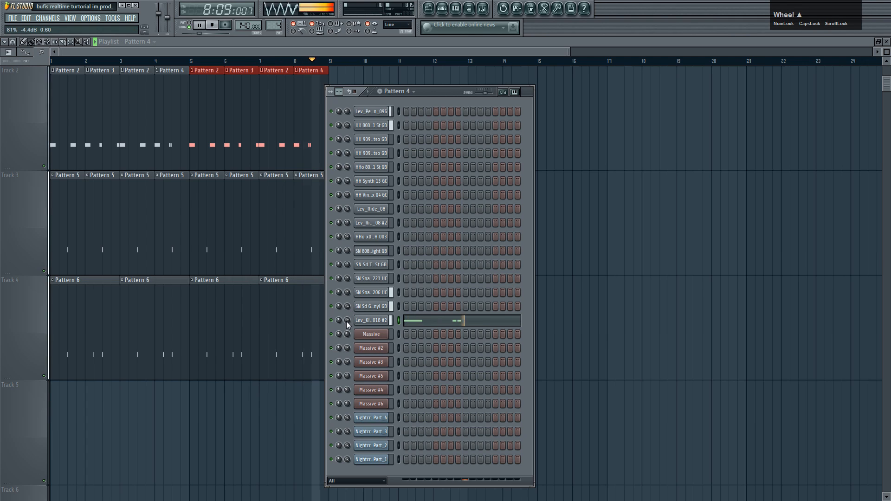
pyautogui.click(234, 315)
pyautogui.press('space')
# Step: Place a Pattern 6 clip at the start of Track 5, make it unique as Pattern 7 and clear its hits
pyautogui.click(53, 421)
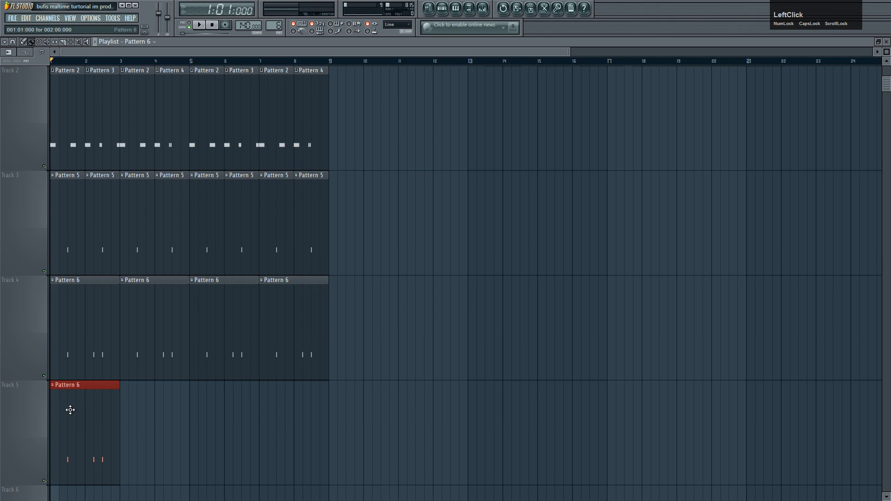
pyautogui.click(52, 384)
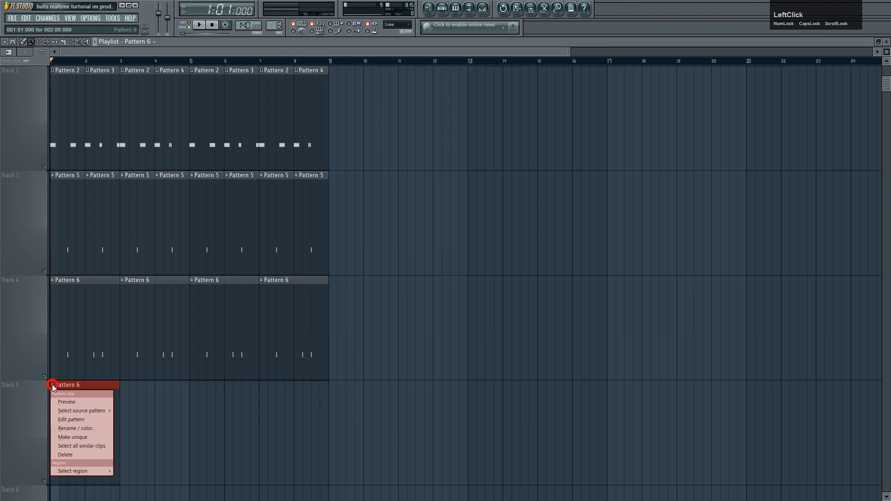
pyautogui.click(84, 428)
pyautogui.doubleClick(83, 428)
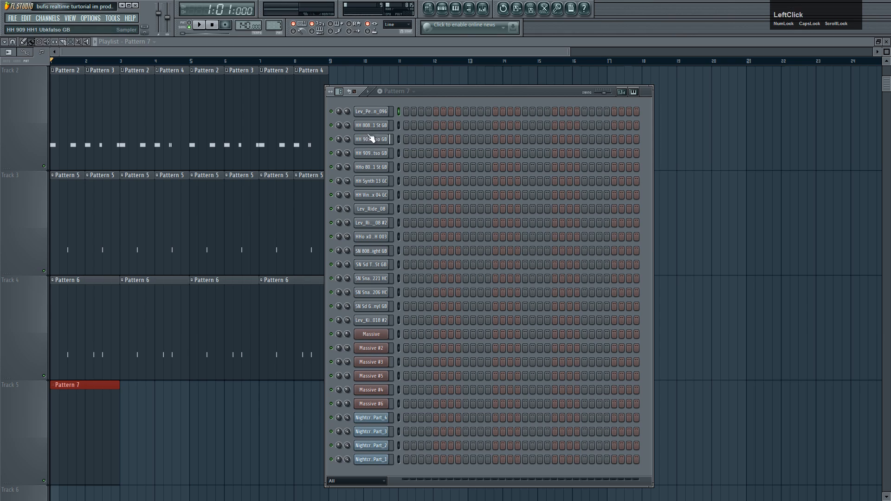
# Step: Audition the hi-hat channels and place HHo 808 HHo Ds1 St GB hits on steps 1, 9, 17 and 25 of Pattern 7 during playback
pyautogui.keyDown('ctrl'); pyautogui.click(377, 181); pyautogui.keyUp('ctrl')
pyautogui.keyDown('ctrl'); pyautogui.click(377, 195); pyautogui.keyUp('ctrl')
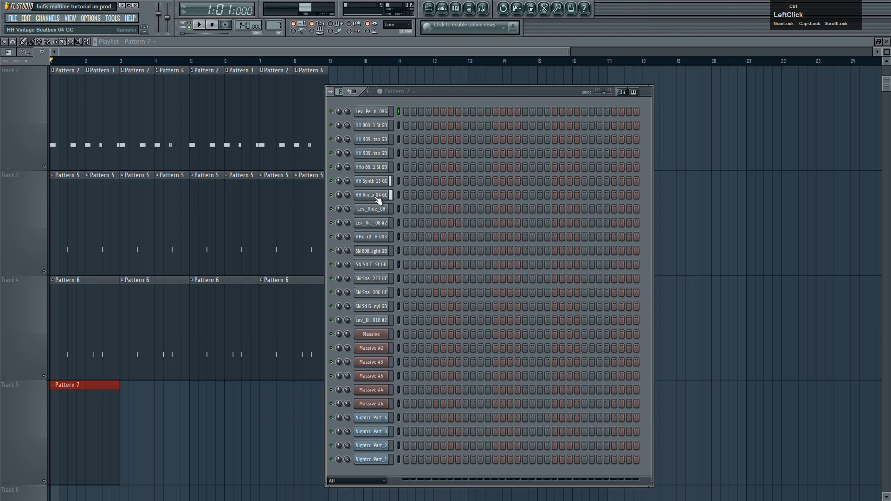
pyautogui.press('space')
pyautogui.click(406, 167)
pyautogui.click(466, 167)
pyautogui.click(524, 167)
pyautogui.click(584, 167)
pyautogui.click(591, 167)
pyautogui.rightClick(592, 167)
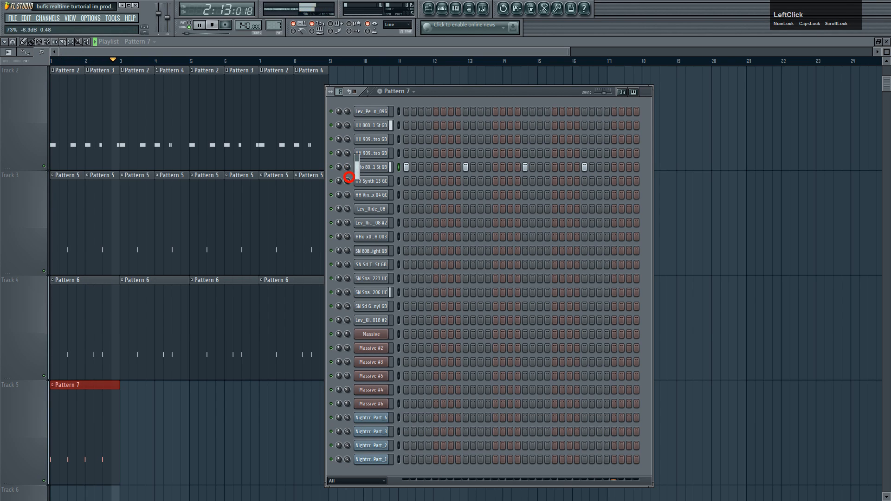
pyautogui.press('space')
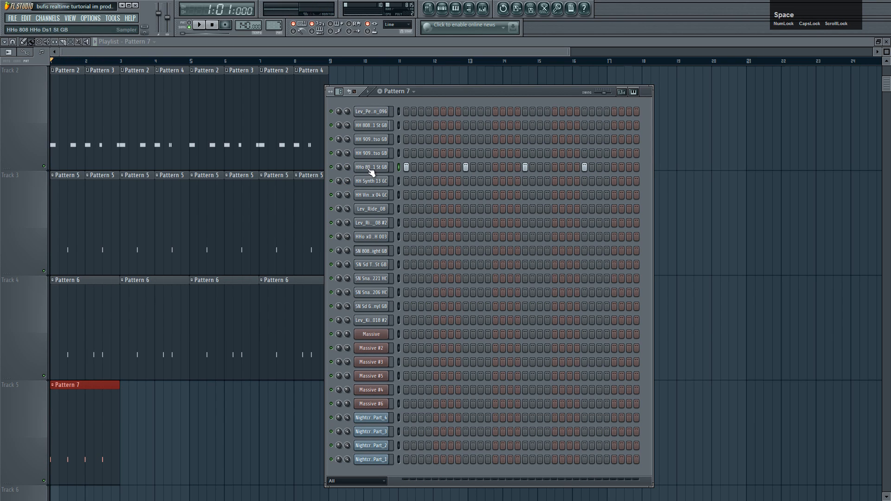
# Step: Show the sample browser, collapse the Drums - Percussion folder and open the open hi-hat samples in Drums - Hihat
pyautogui.click(475, 13)
pyautogui.moveTo(2, 191); pyautogui.dragTo(2, 56)
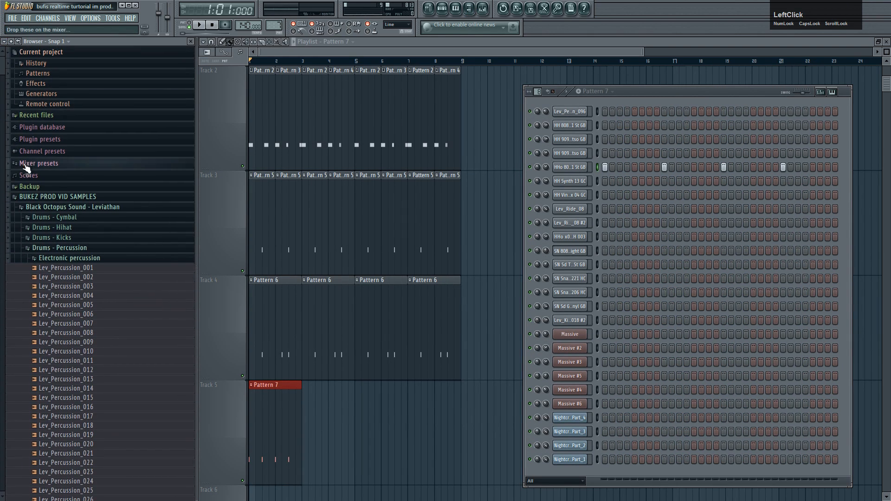
pyautogui.click(70, 248)
pyautogui.click(65, 227)
pyautogui.click(76, 248)
# Step: Audition the Lev_Ohh open hi-hat samples one after another up to Lev_Ohh_049
pyautogui.click(78, 284)
pyautogui.press('Down')
pyautogui.press('Down')
pyautogui.press('Down')
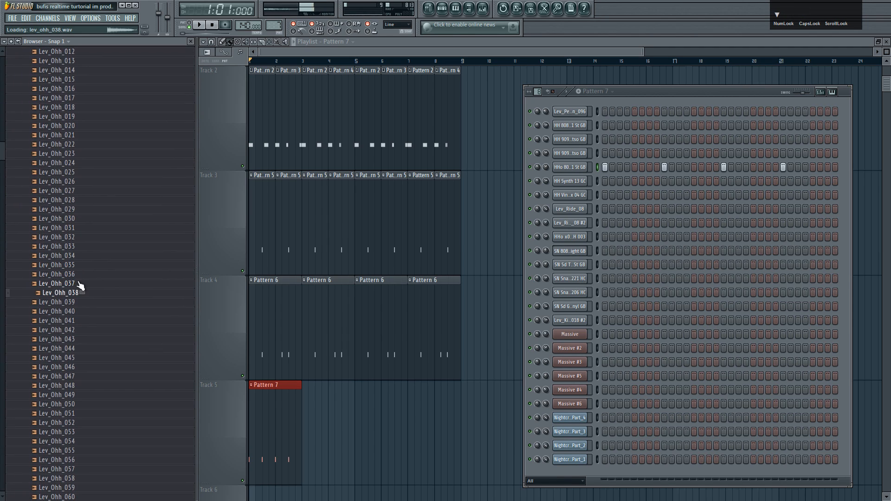
pyautogui.press('Down')
pyautogui.scroll(-3, 95, 313)
pyautogui.press('Down')
pyautogui.press('Down')
pyautogui.press('Down')
pyautogui.press('Down')
pyautogui.press('Down')
pyautogui.press('Down')
pyautogui.press('Down')
# Step: Replace the HHo 808 HHo Ds1 St GB channel's sample with Lev_Ohh_049 and set its channel volume to 60% during playback
pyautogui.moveTo(88, 312); pyautogui.dragTo(574, 173)
pyautogui.press('space')
pyautogui.scroll(-3, 545, 167)
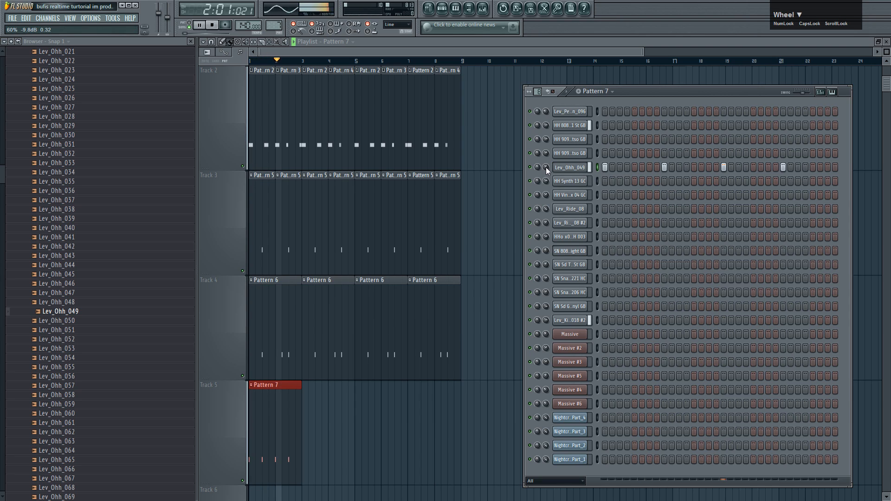
pyautogui.press('space')
# Step: Fill Track 5 up to the end of bar 8 with copies of the Pattern 7 clip
pyautogui.click(320, 423)
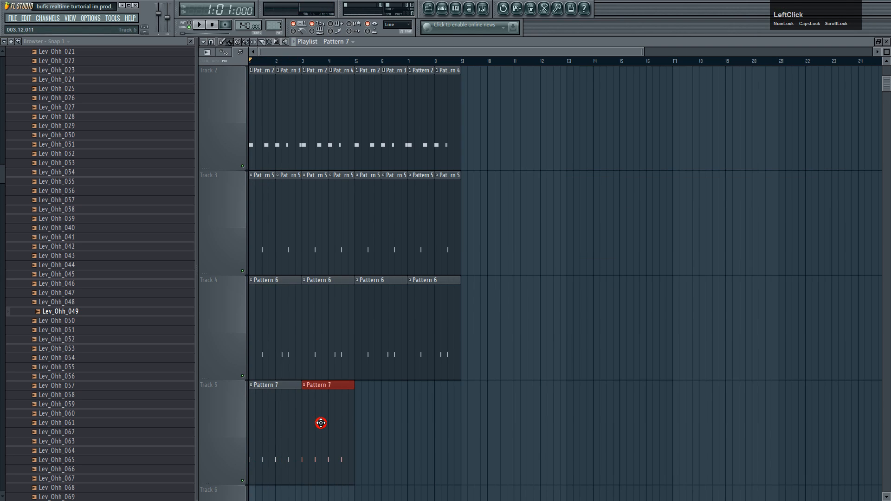
pyautogui.moveTo(418, 421); pyautogui.dragTo(266, 422)
pyautogui.hotkey('ctrl', 'b')
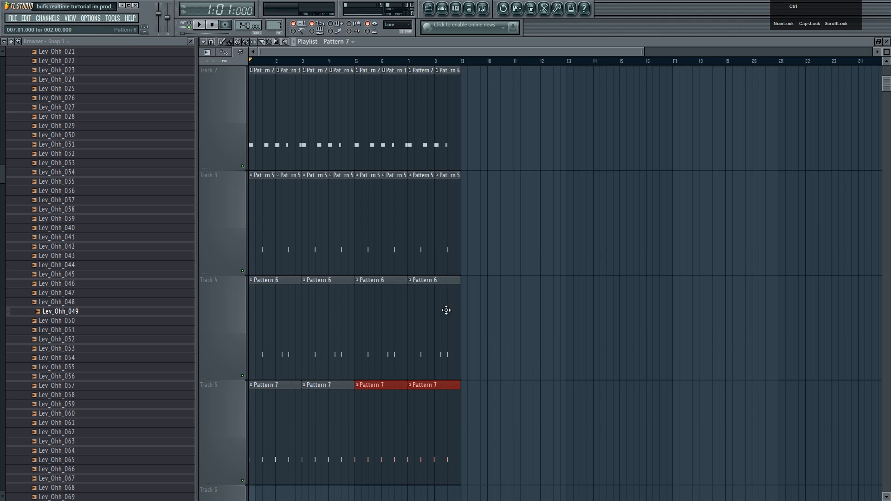
# Step: Hide the sample browser and listen to the Nightcrawler vocal parts from bar 13 on Track 1
pyautogui.scroll(-2, 491, 103)
pyautogui.moveTo(884, 52); pyautogui.dragTo(884, 71)
pyautogui.scroll(2, 389, 339)
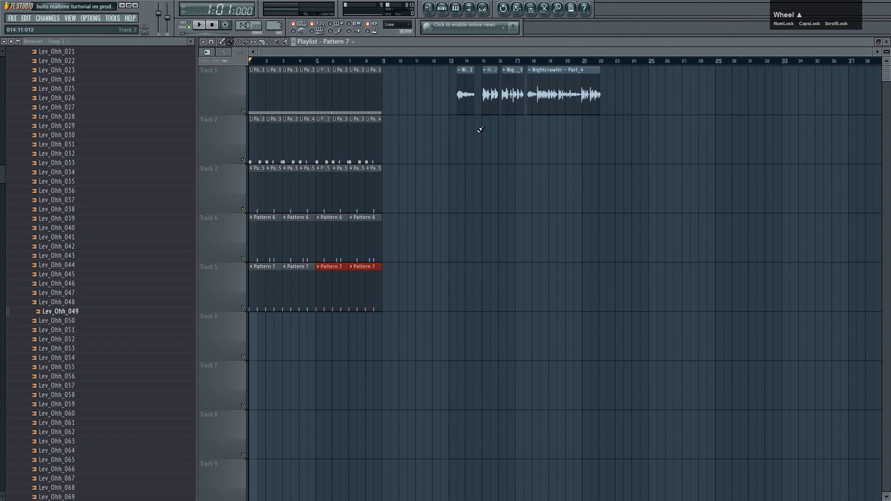
pyautogui.click(461, 60)
pyautogui.scroll(3, 462, 129)
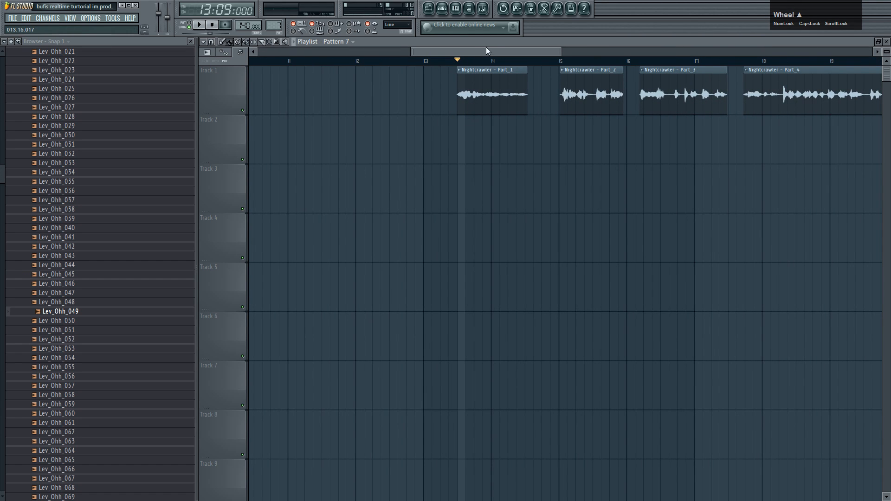
pyautogui.moveTo(469, 50); pyautogui.dragTo(513, 50)
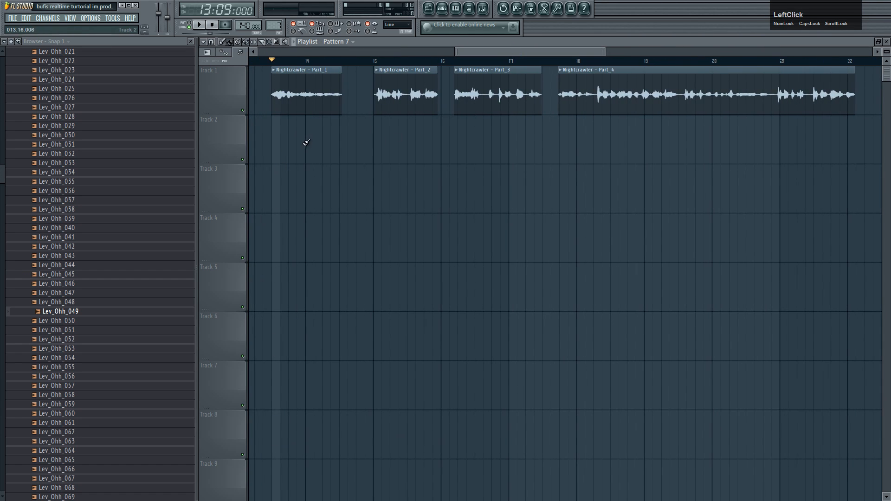
pyautogui.click(191, 41)
pyautogui.press('space')
pyautogui.press('space')
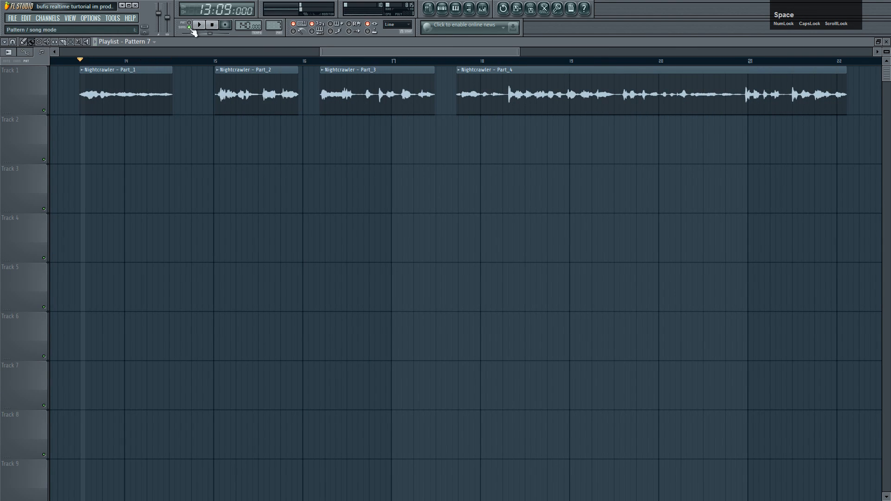
# Step: Move the Nightcrawler - Part_1 clip to bar 3 of Track 6
pyautogui.click(215, 27)
pyautogui.scroll(-4, 198, 133)
pyautogui.moveTo(314, 52); pyautogui.dragTo(93, 52)
pyautogui.moveTo(579, 78); pyautogui.dragTo(151, 324)
# Step: Delete the clips in bars 3 and 4 of Tracks 2, 3 and 4, and play the arrangement
pyautogui.rightClick(168, 244)
pyautogui.rightClick(168, 196)
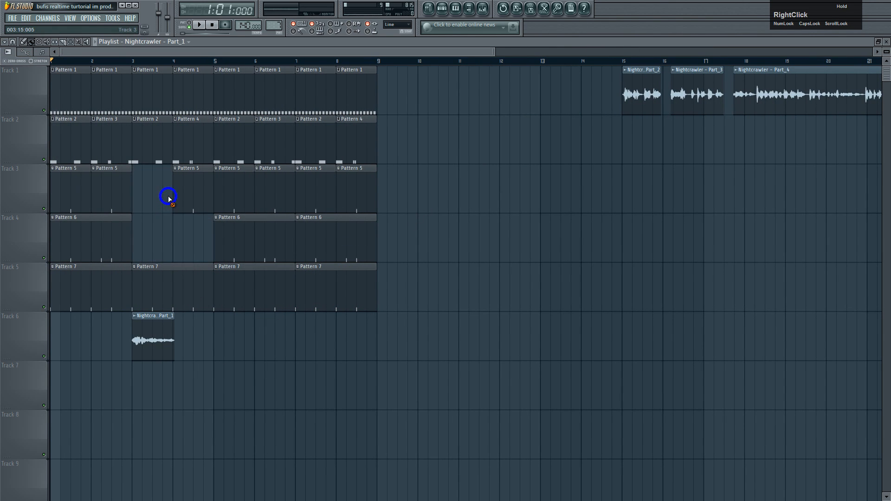
pyautogui.press('space')
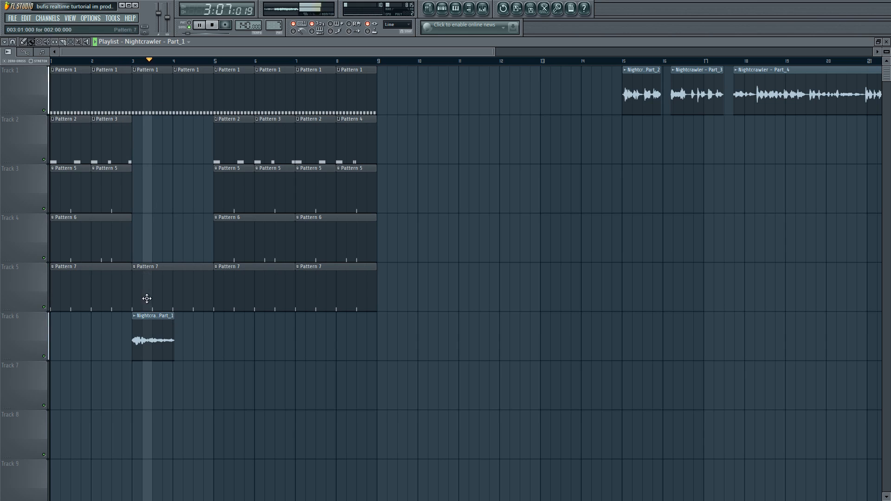
pyautogui.press('space')
# Step: Shorten the second Pattern 7 clip to end halfway through bar 4 and trim the last beat off Track 2's bar 2 Pattern 3 clip
pyautogui.moveTo(210, 307); pyautogui.dragTo(185, 306)
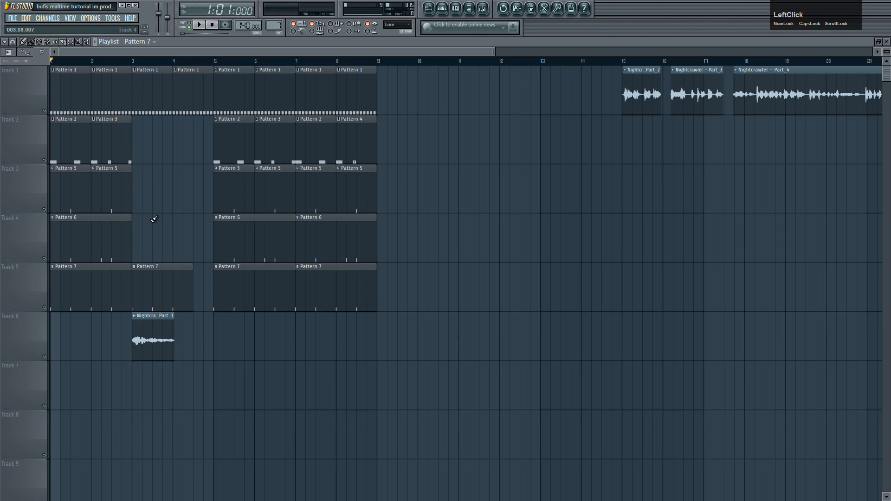
pyautogui.moveTo(131, 156); pyautogui.dragTo(122, 154)
pyautogui.press('space')
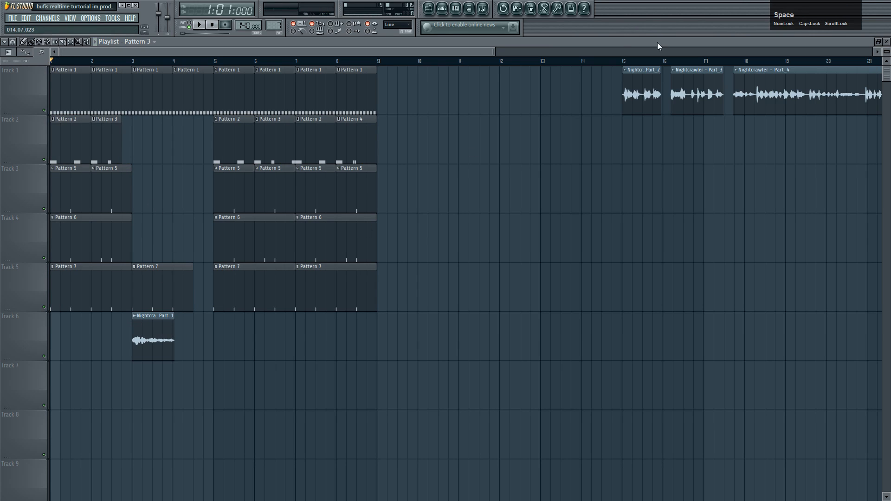
# Step: Audition the Nightcrawler - Part_2 vocal from bar 15 and move it to bar 8 of Track 6
pyautogui.click(625, 63)
pyautogui.press('space')
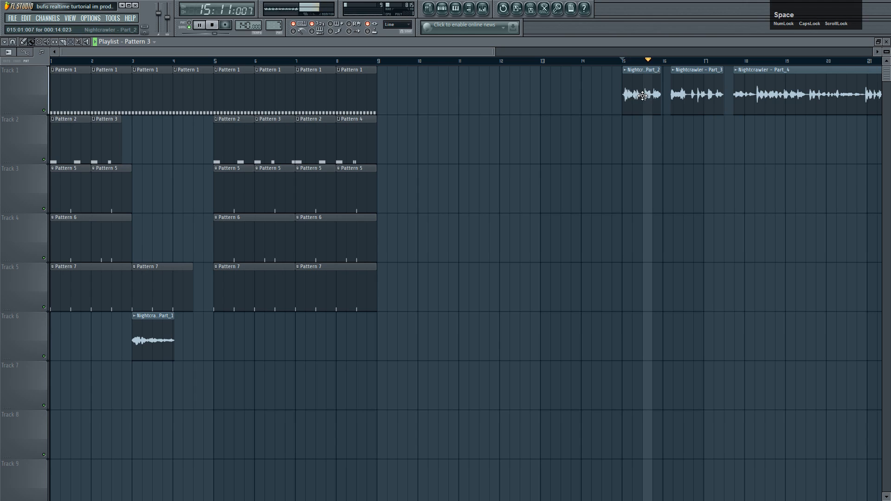
pyautogui.press('space')
pyautogui.moveTo(643, 90); pyautogui.dragTo(353, 354)
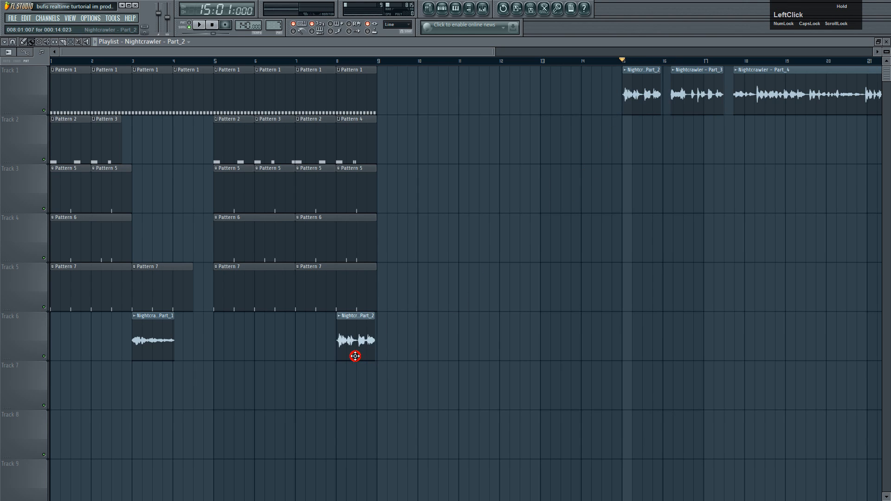
# Step: Delete the clips in bars 7 and 8 of Tracks 2, 3 and 4
pyautogui.rightClick(377, 239)
pyautogui.rightClick(328, 188)
pyautogui.rightClick(360, 190)
pyautogui.rightClick(374, 139)
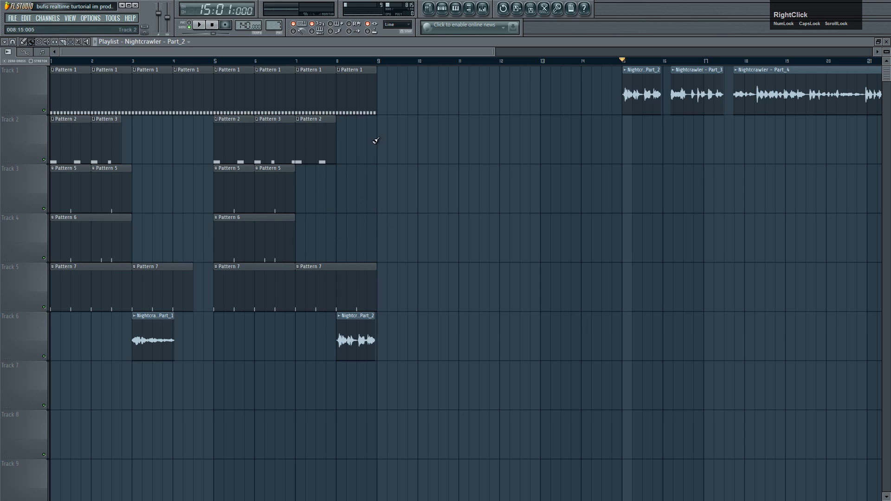
pyautogui.rightClick(337, 147)
pyautogui.click(295, 145)
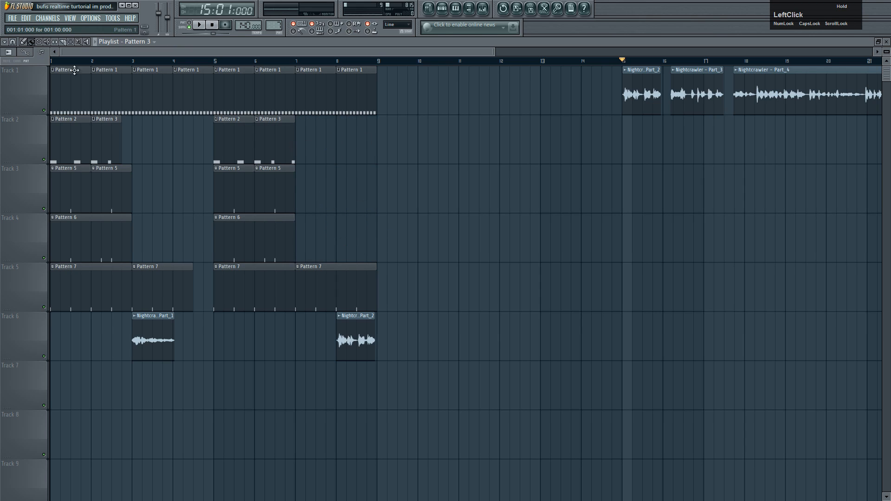
# Step: Undo the last clip resize and the deletion of the Pattern 2 and Pattern 4 clips in bars 7 and 8 of Track 2
pyautogui.click(23, 18)
pyautogui.click(30, 25)
pyautogui.click(23, 18)
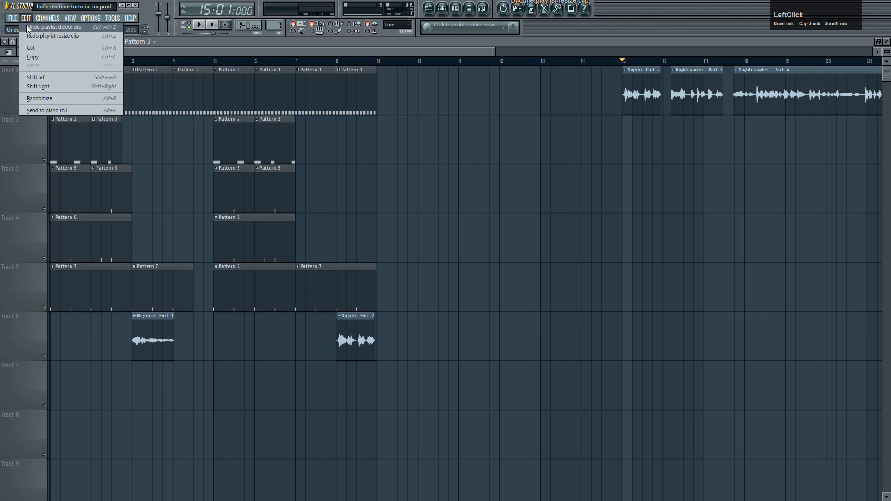
pyautogui.click(30, 26)
pyautogui.click(23, 18)
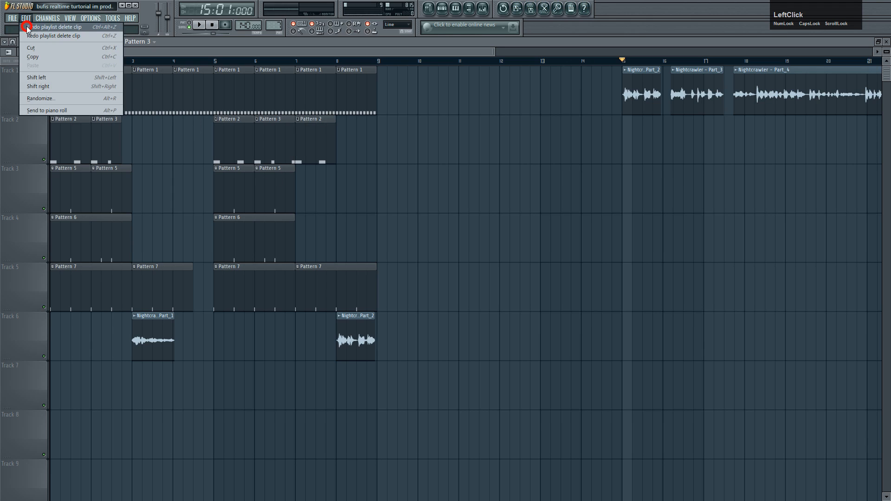
pyautogui.click(30, 26)
# Step: Copy the Track 2 clips of bars 5 to 8 to bars 15 to 18 and delete the originals in bars 7 and 8
pyautogui.moveTo(415, 153); pyautogui.dragTo(645, 144)
pyautogui.rightClick(392, 156)
pyautogui.press('space')
pyautogui.press('space')
pyautogui.click(212, 25)
pyautogui.click(200, 26)
pyautogui.press('space')
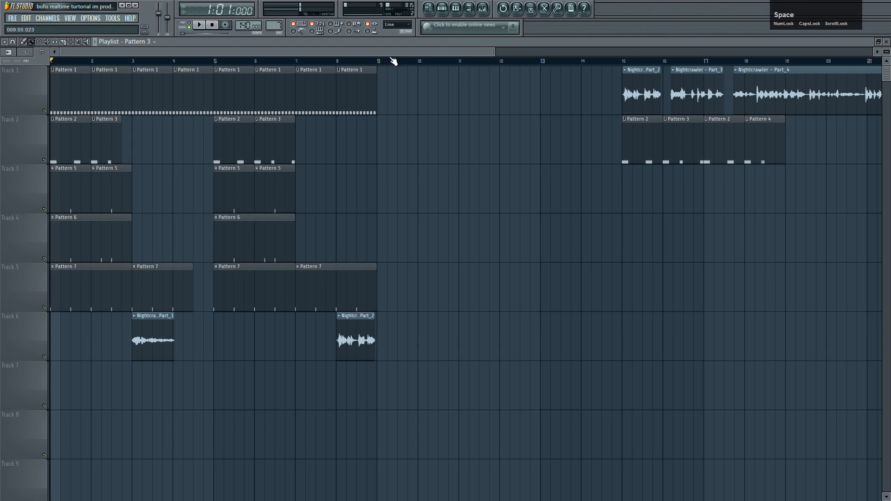
# Step: Find Lev_Impact_Flatline in the Leviathan FX - Impacts folder and place it at the start of Track 7
pyautogui.hotkey('alt', 'F8')
pyautogui.scroll(3, 93, 254)
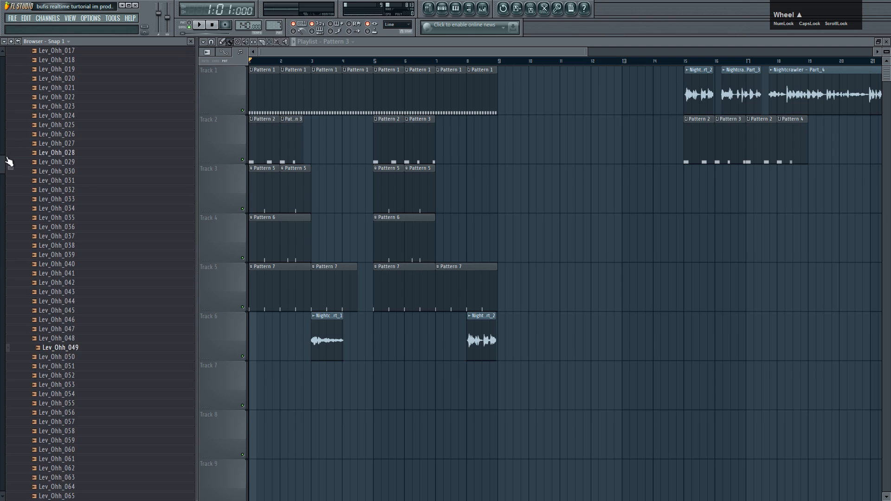
pyautogui.moveTo(2, 173); pyautogui.dragTo(3, 93)
pyautogui.click(52, 201)
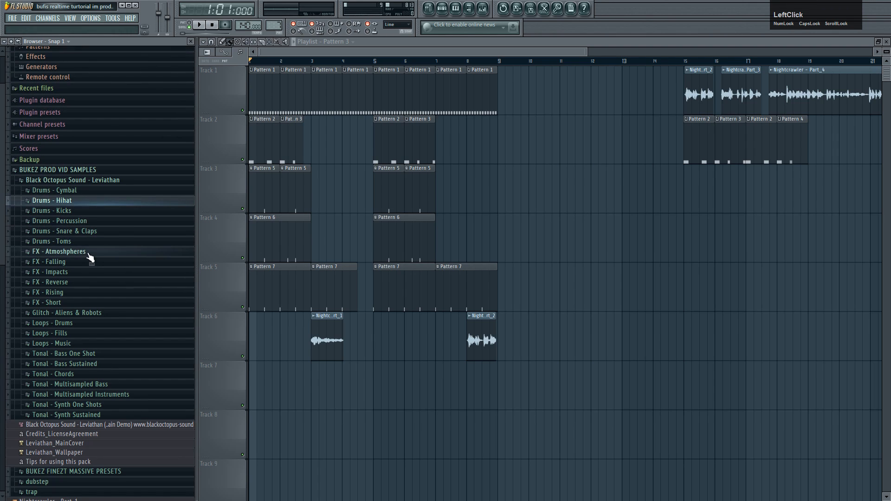
pyautogui.click(90, 272)
pyautogui.click(88, 265)
pyautogui.moveTo(220, 356); pyautogui.dragTo(301, 387)
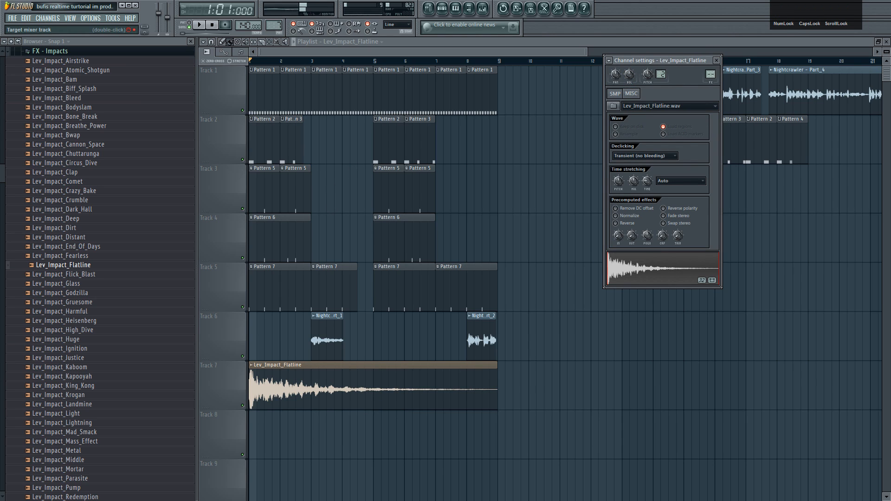
# Step: Route the Lev_Impact_Flatline channel to mixer Insert 7 and load Fruity Parametric EQ 2 in its first effect slot
pyautogui.click(713, 74)
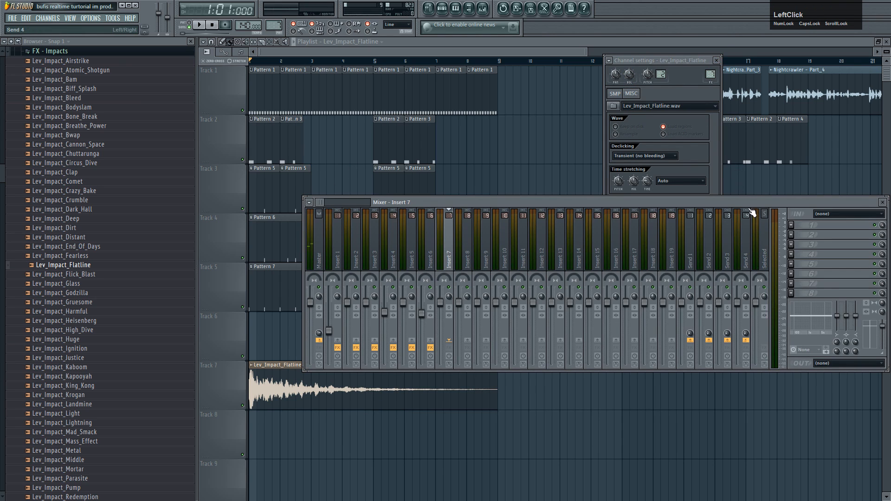
pyautogui.click(789, 224)
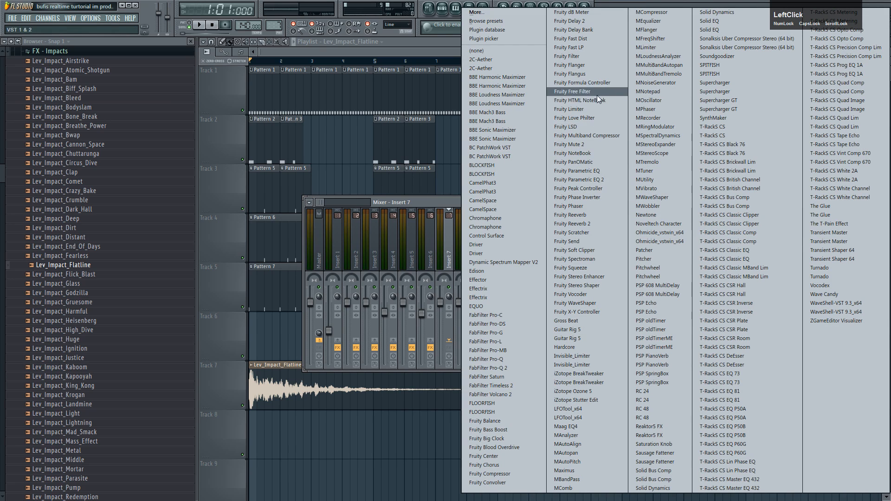
pyautogui.click(613, 179)
# Step: Roll off the impact's low frequencies with a high-pass on EQ band 1, check it in playback and close its windows
pyautogui.moveTo(426, 125); pyautogui.dragTo(426, 133)
pyautogui.moveTo(250, 177)
pyautogui.mouseDown()
pyautogui.moveTo(364, 167)
pyautogui.moveTo(248, 179)
pyautogui.moveTo(260, 176)
pyautogui.mouseUp()
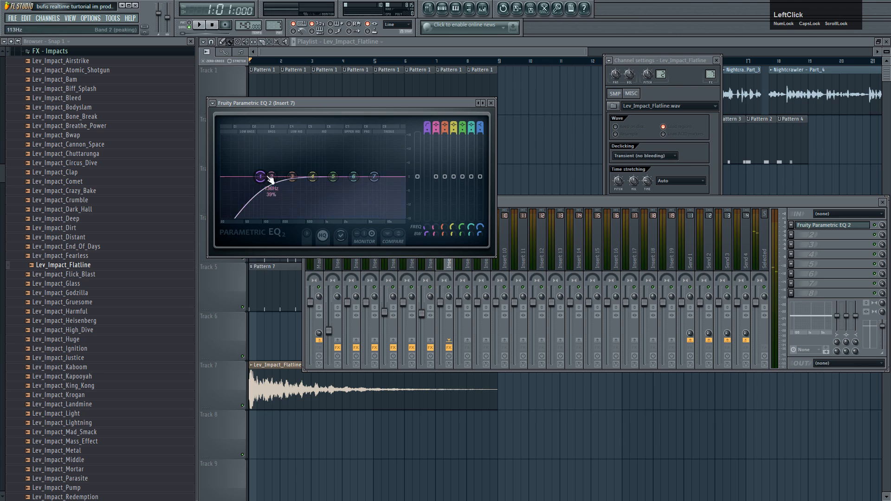
pyautogui.press('space')
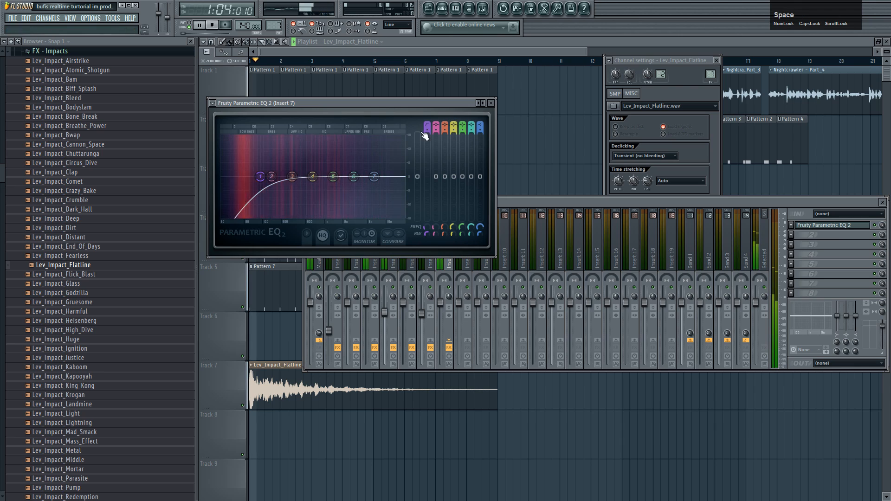
pyautogui.click(491, 103)
pyautogui.click(556, 41)
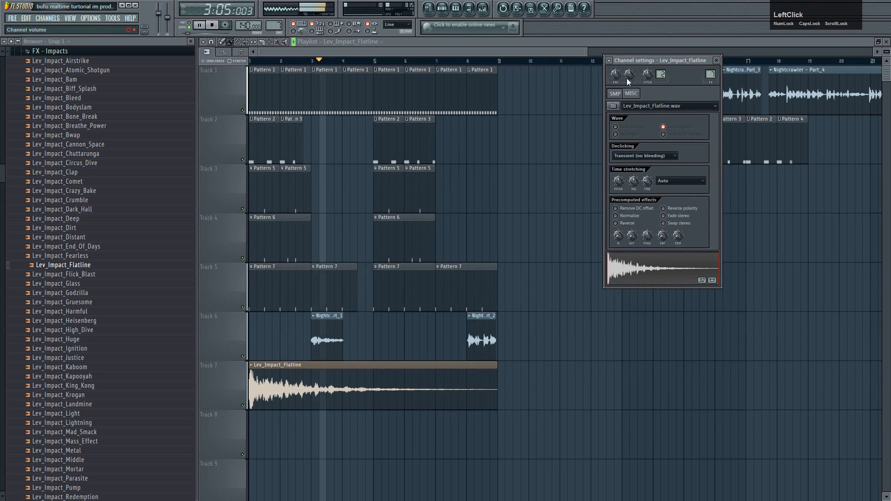
pyautogui.press('space')
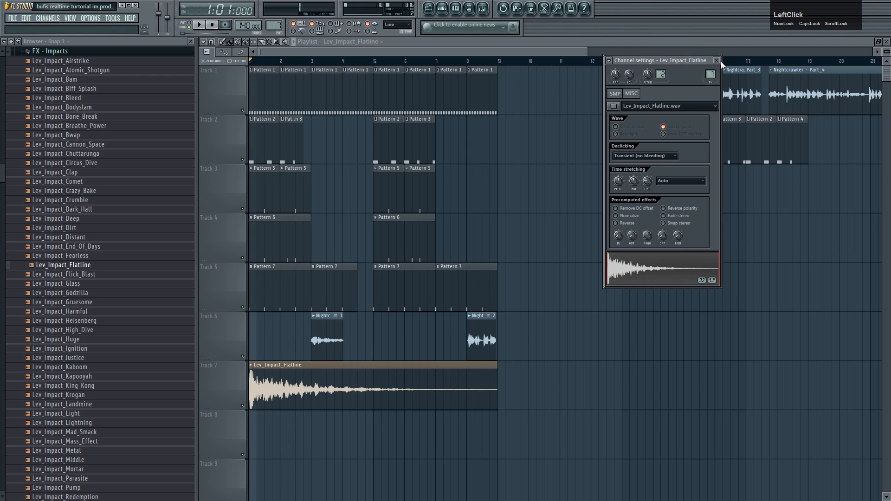
pyautogui.click(720, 61)
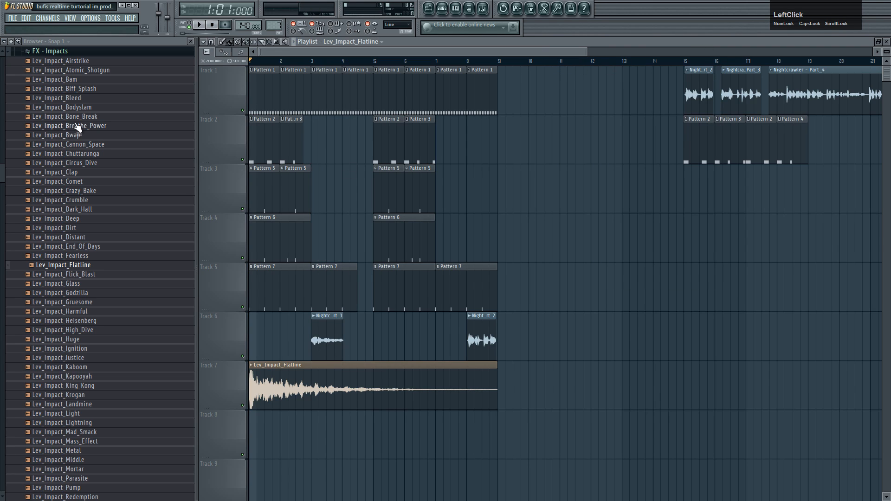
# Step: Audition Lev_Atmosphere_C_Neptune from the FX - Atmoshpheres folder and place it at the start of Track 8
pyautogui.click(74, 51)
pyautogui.scroll(3, 79, 64)
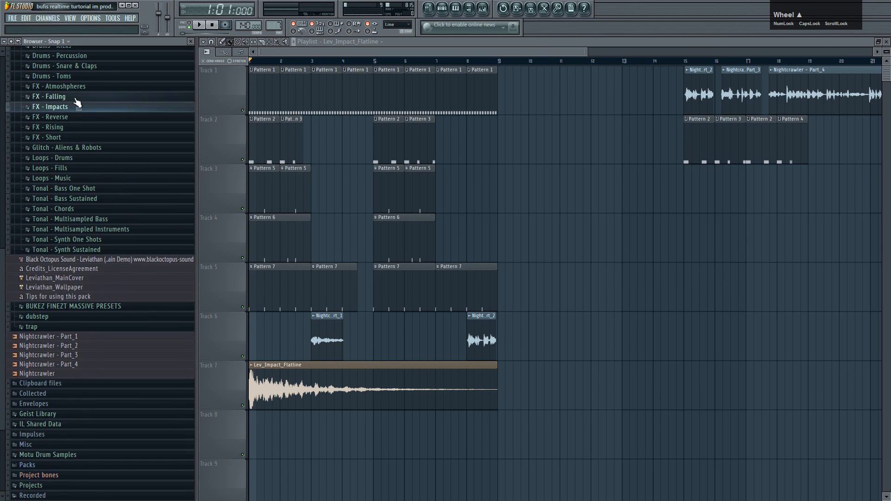
pyautogui.click(78, 87)
pyautogui.scroll(-3, 92, 278)
pyautogui.click(112, 252)
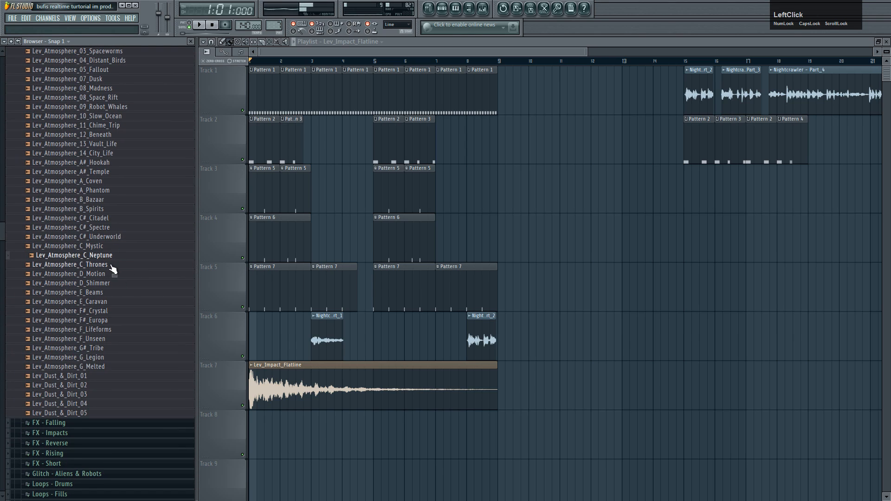
pyautogui.moveTo(111, 256); pyautogui.dragTo(297, 430)
pyautogui.moveTo(370, 431); pyautogui.dragTo(258, 445)
# Step: Set the Lev_Atmosphere_C_Neptune channel volume to 59% during playback, and stop playback
pyautogui.press('space')
pyautogui.doubleClick(300, 426)
pyautogui.press('space')
pyautogui.press('space')
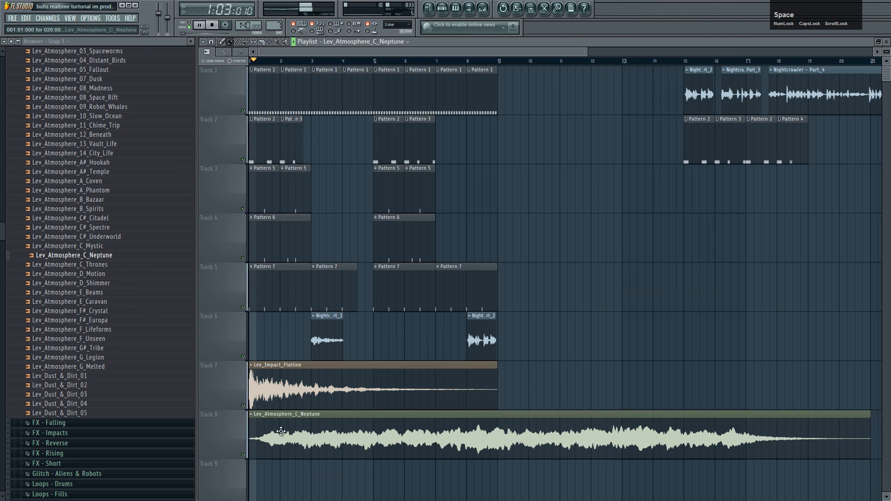
pyautogui.click(289, 431)
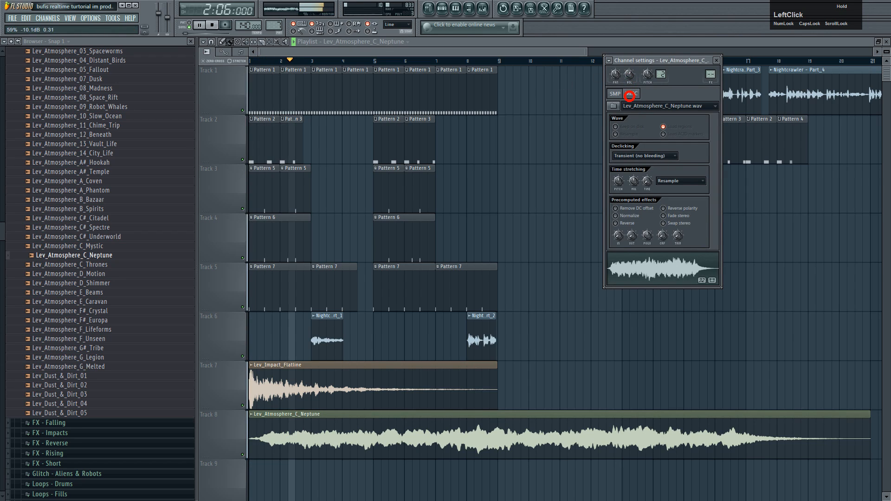
pyautogui.press('space')
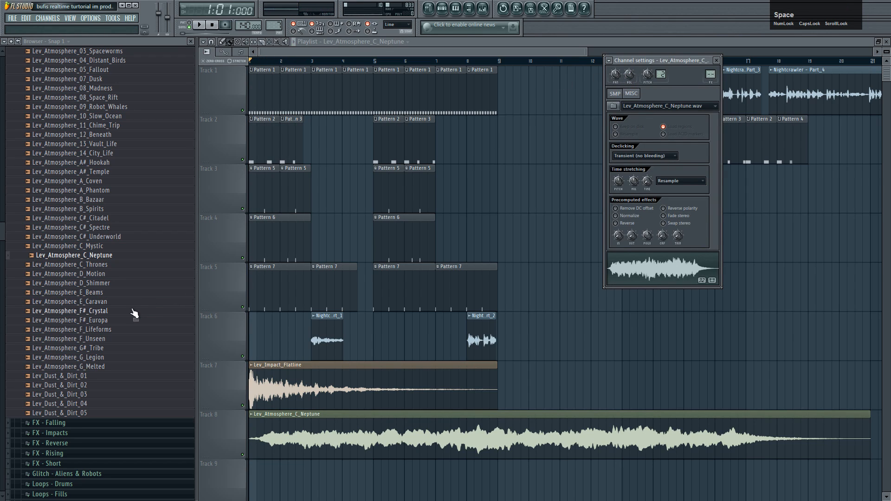
# Step: Replace the Track 8 atmosphere with Lev_Atmosphere_F_Lifeforms and lower its channel volume to 46% during playback
pyautogui.moveTo(122, 329); pyautogui.dragTo(323, 420)
pyautogui.press('space')
pyautogui.doubleClick(349, 435)
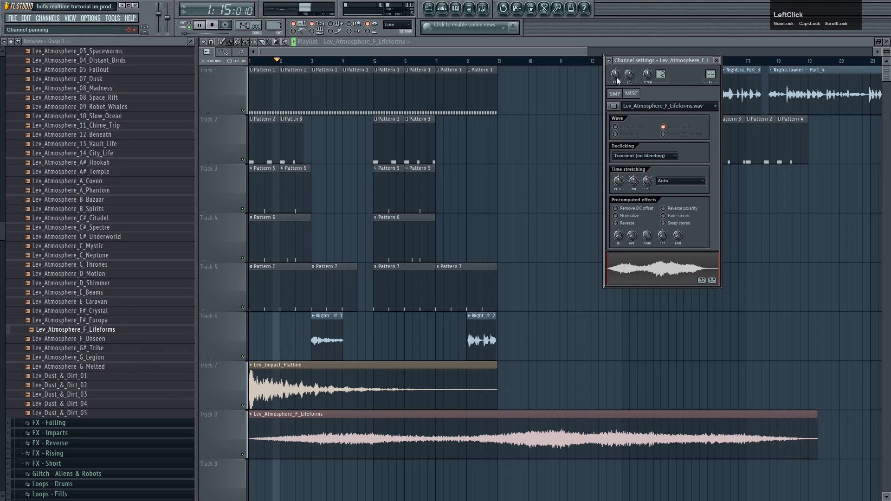
pyautogui.scroll(-2, 630, 75)
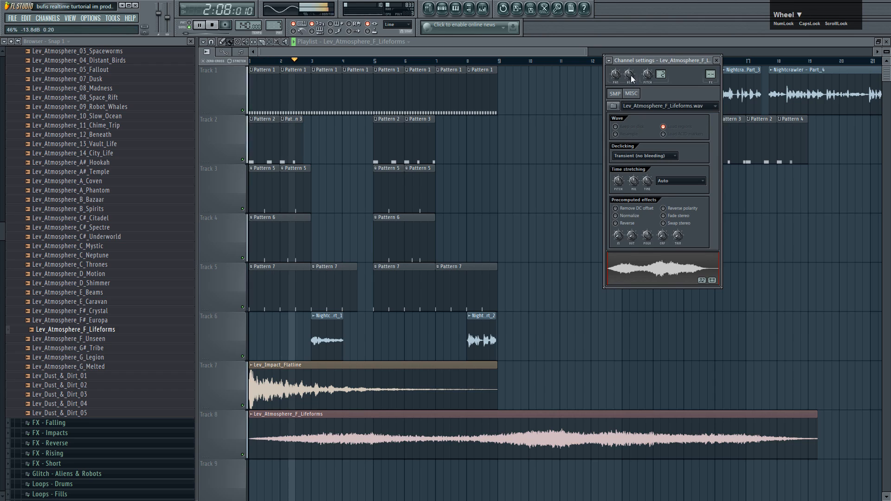
pyautogui.click(716, 60)
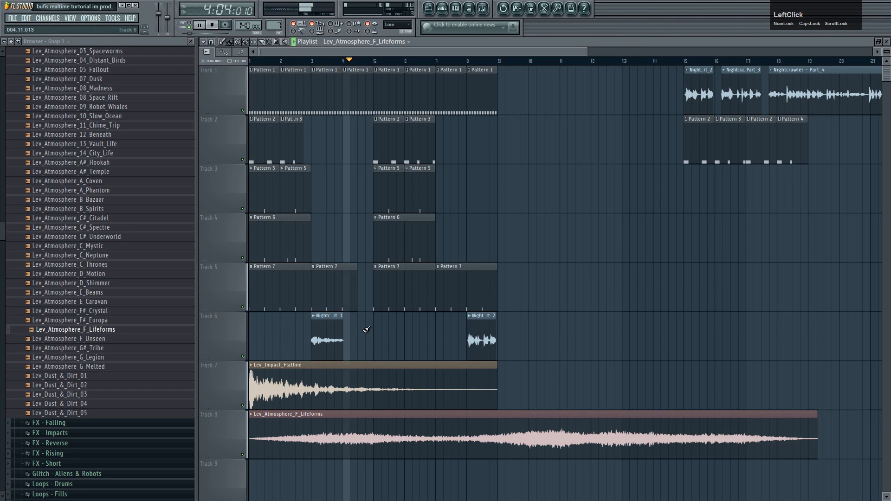
# Step: Raise the Nightcrawler - Part_1 vocal's level slightly on mixer Insert 6 during playback, and close its windows
pyautogui.doubleClick(334, 330)
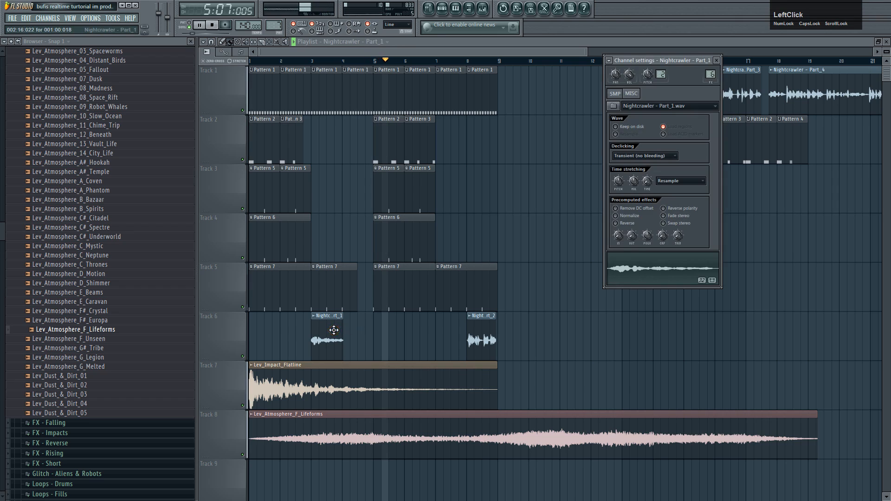
pyautogui.press('F9')
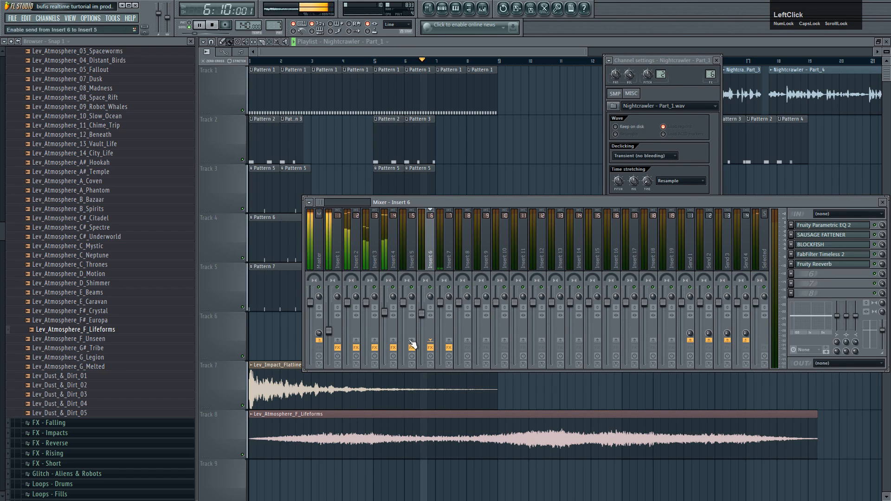
pyautogui.scroll(2, 423, 314)
pyautogui.click(431, 42)
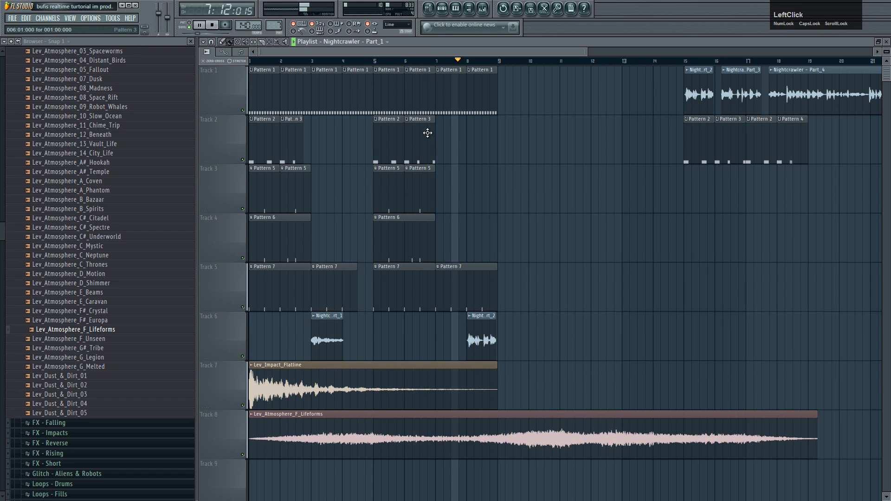
# Step: Trim the end of the second Pattern 3 clip on Track 2 to match the first one, and stop playback
pyautogui.moveTo(433, 138); pyautogui.dragTo(428, 139)
pyautogui.press('space')
# Step: Move the spare Nightcrawler and pattern clips on Tracks 1 and 2 further along so they start at bar 25
pyautogui.moveTo(535, 343); pyautogui.dragTo(249, 69)
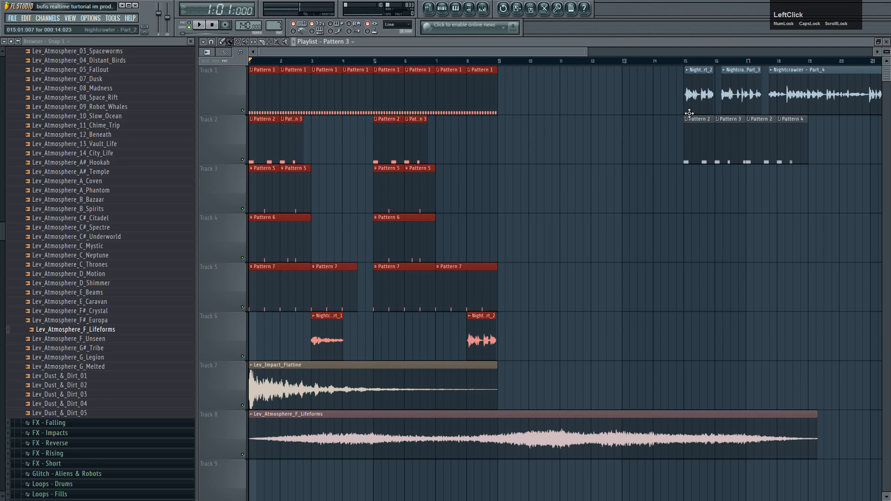
pyautogui.scroll(-2, 630, 144)
pyautogui.moveTo(533, 90); pyautogui.dragTo(725, 111)
pyautogui.moveTo(690, 156); pyautogui.dragTo(785, 140)
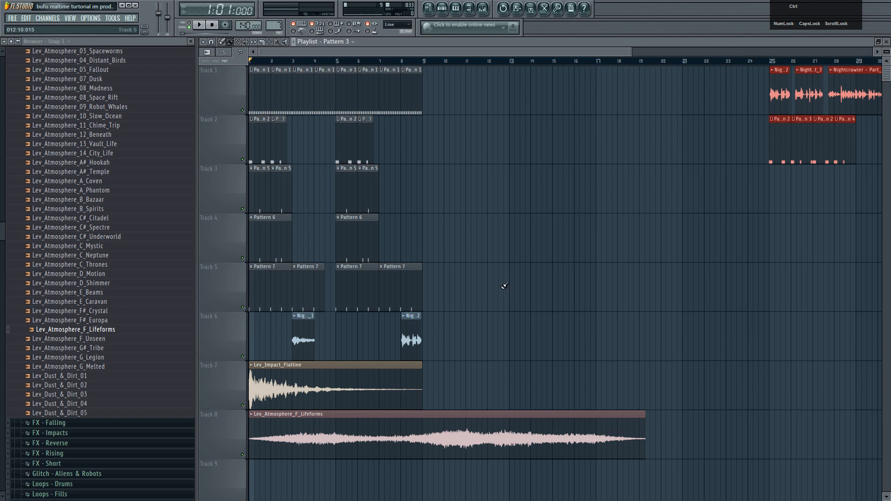
# Step: Duplicate the eight-bar arrangement on Tracks 1 to 6 so the copy starts at bar 9
pyautogui.moveTo(492, 360); pyautogui.dragTo(433, 90)
pyautogui.press('space')
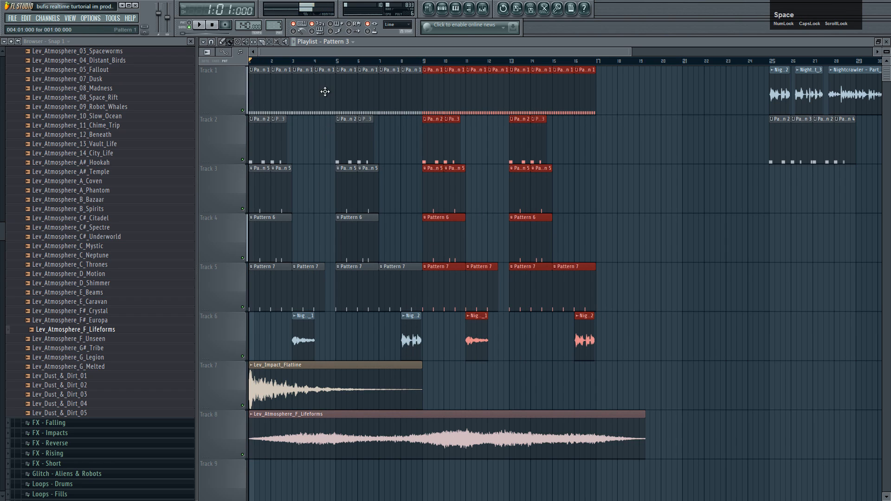
pyautogui.scroll(-6, 887, 51)
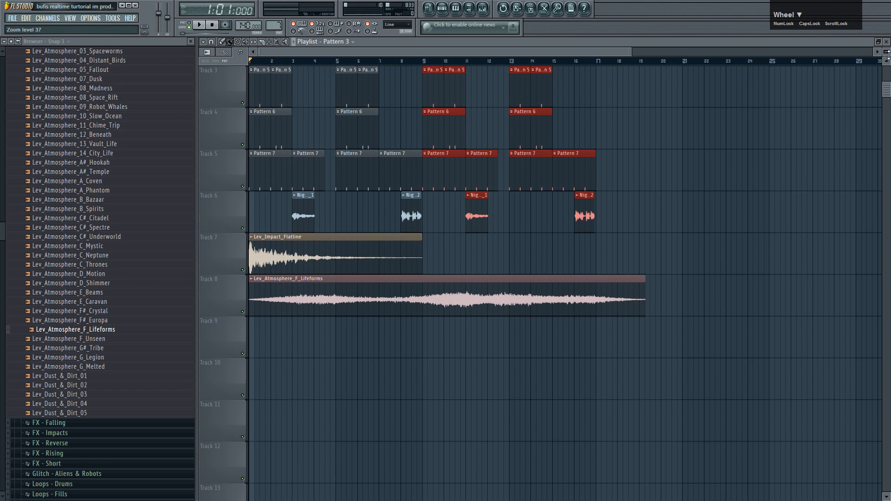
pyautogui.scroll(3, 887, 51)
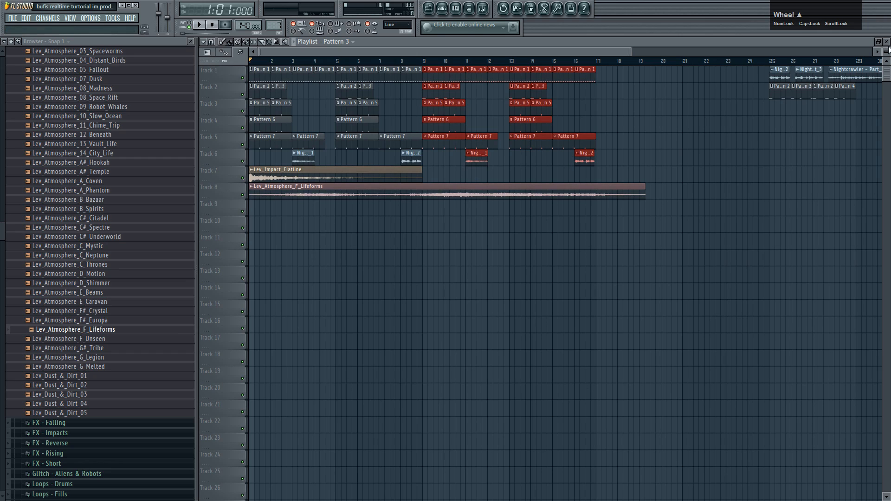
pyautogui.scroll(3, 886, 50)
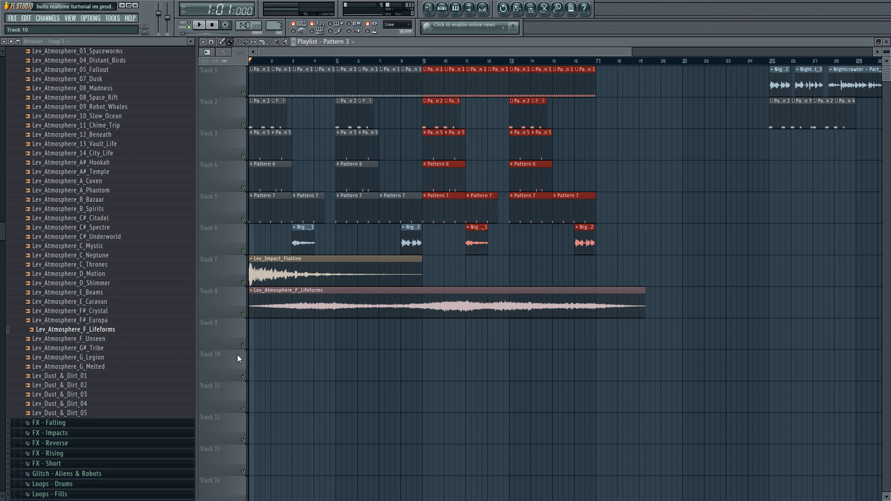
# Step: Select the empty Pattern 8, show the Unsorted channels and check the first Massive synth's patch
pyautogui.click(232, 339)
pyautogui.click(442, 11)
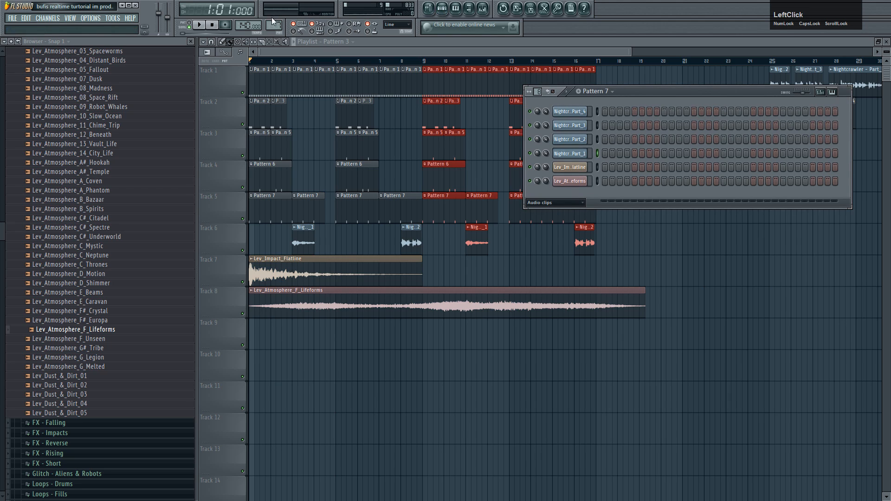
pyautogui.scroll(-1, 554, 202)
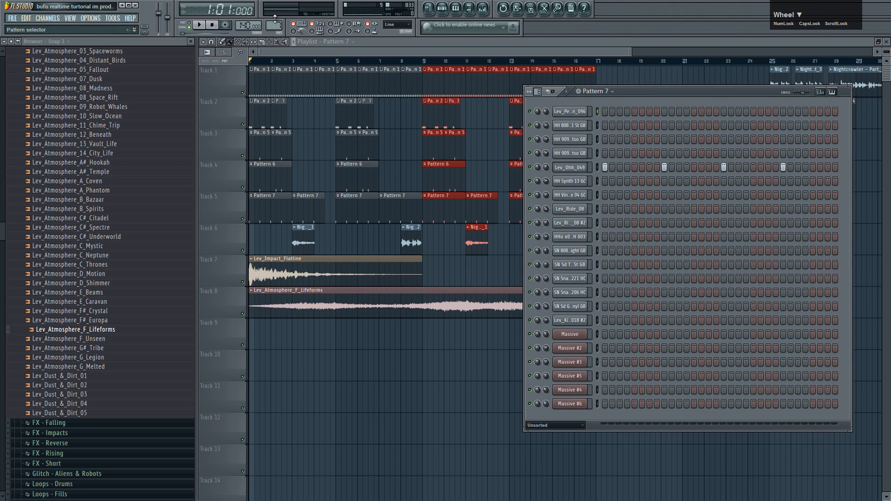
pyautogui.scroll(1, 275, 28)
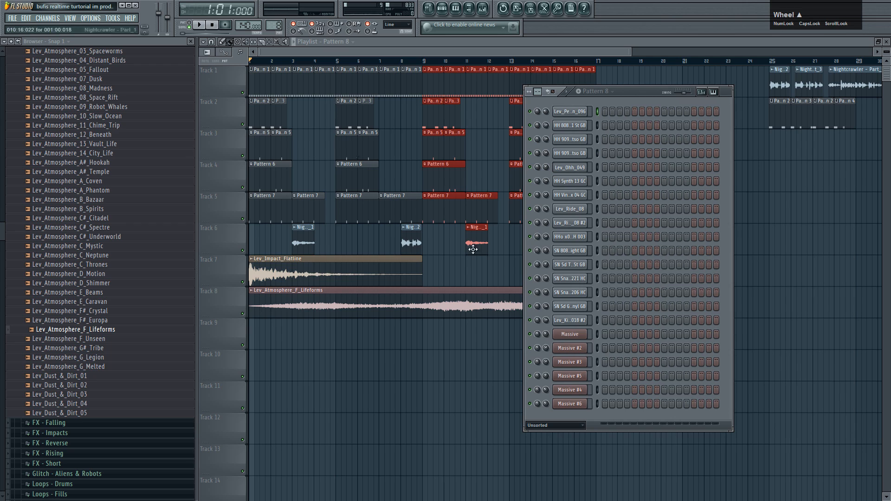
pyautogui.click(592, 336)
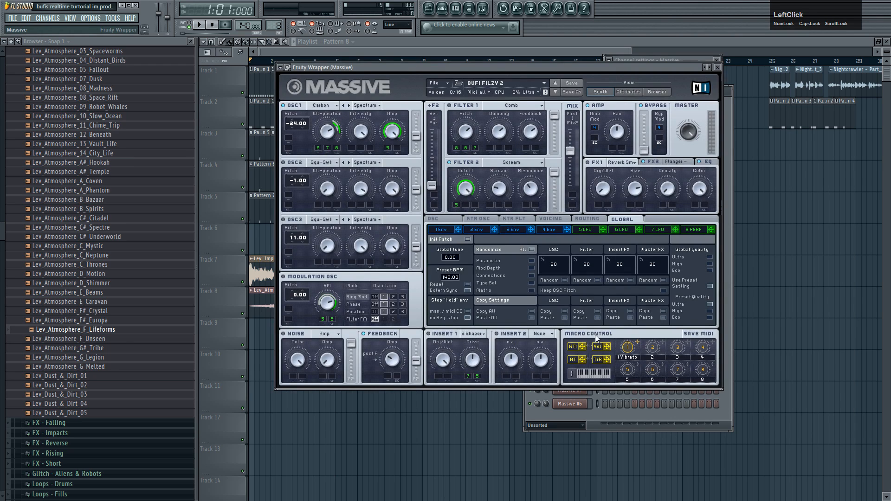
pyautogui.click(717, 67)
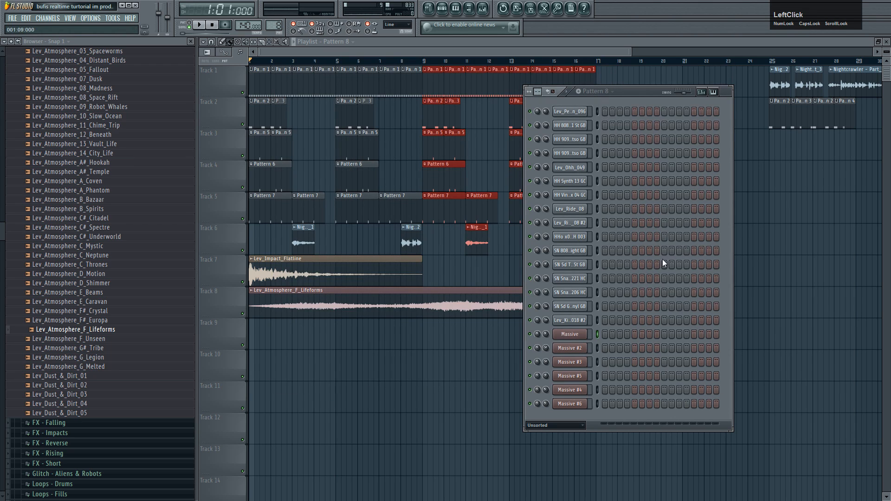
# Step: Write a short Massive #2 phrase in Pattern 8 with a G#4 note followed by two C5 notes, and play it
pyautogui.rightClick(586, 344)
pyautogui.click(600, 347)
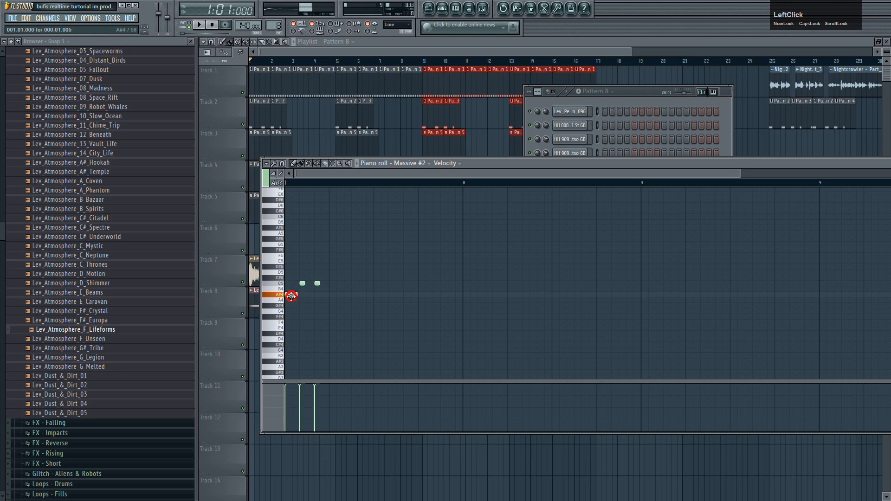
pyautogui.moveTo(291, 303); pyautogui.dragTo(291, 305)
pyautogui.keyDown('ctrl'); pyautogui.moveTo(291, 263); pyautogui.dragTo(328, 332); pyautogui.keyUp('ctrl')
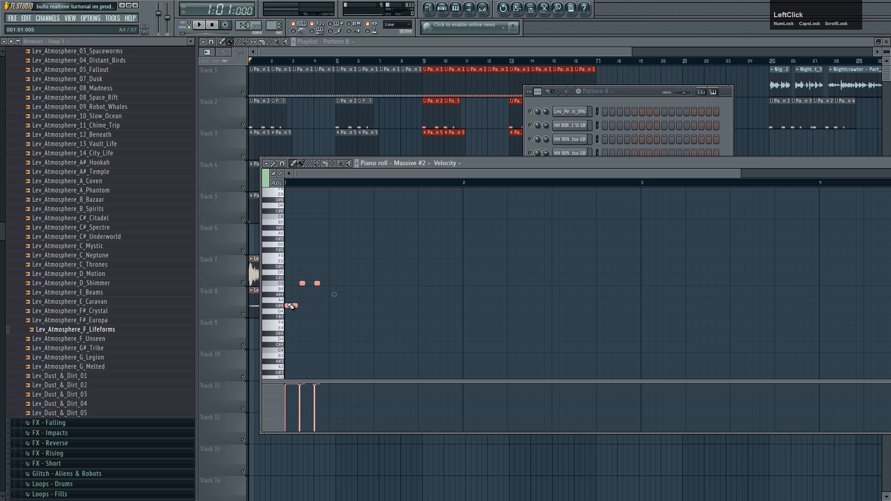
pyautogui.press('space')
pyautogui.moveTo(289, 283); pyautogui.dragTo(351, 261)
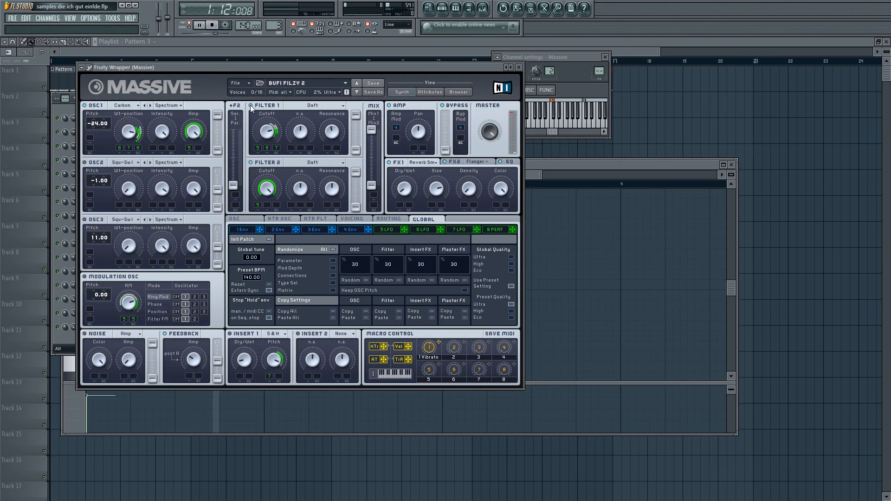
# Step: Audition Massive's BUFI FILZY 2 patch while toggling Insert 1 and setting OSC1's Wt-position to 0.74707, and stop playback
pyautogui.click(238, 333)
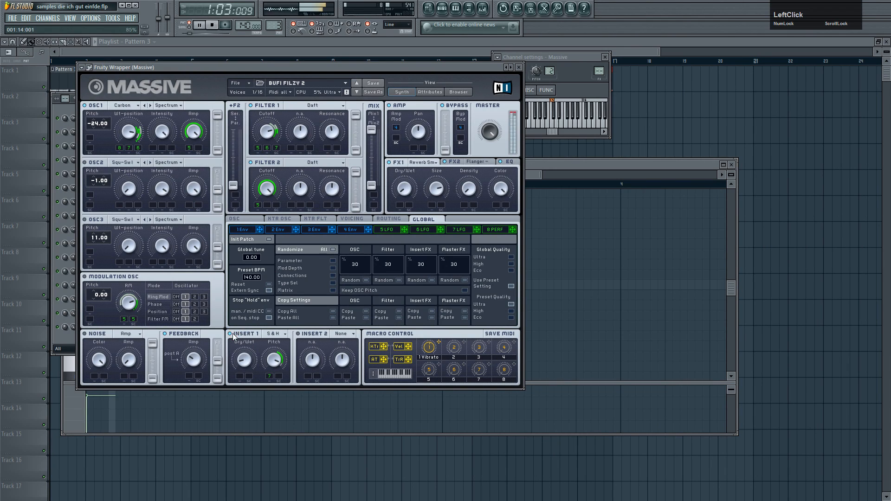
pyautogui.click(519, 68)
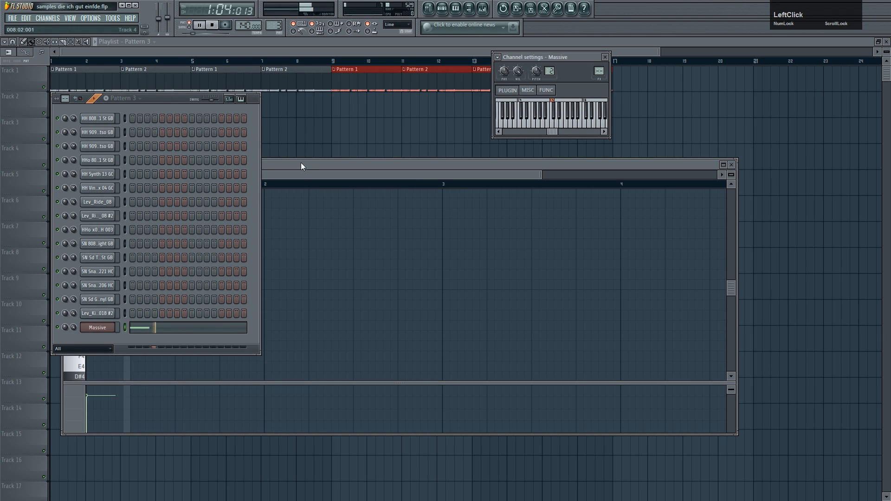
pyautogui.click(97, 328)
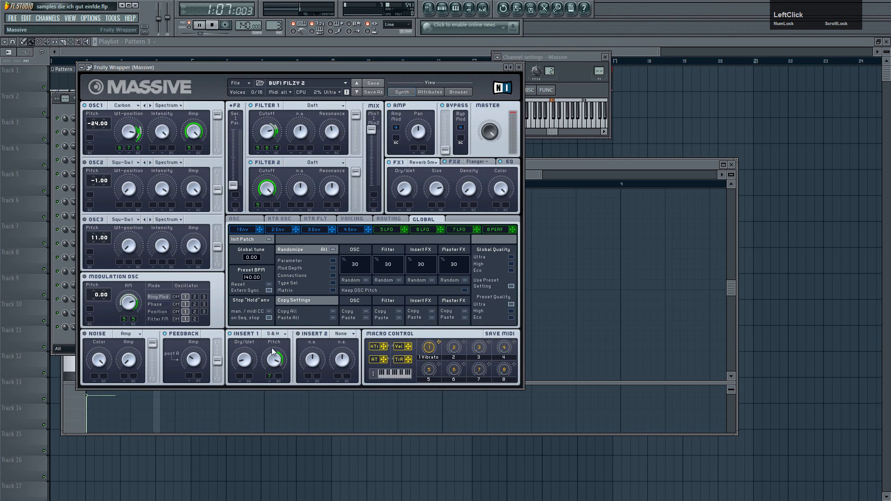
pyautogui.click(230, 334)
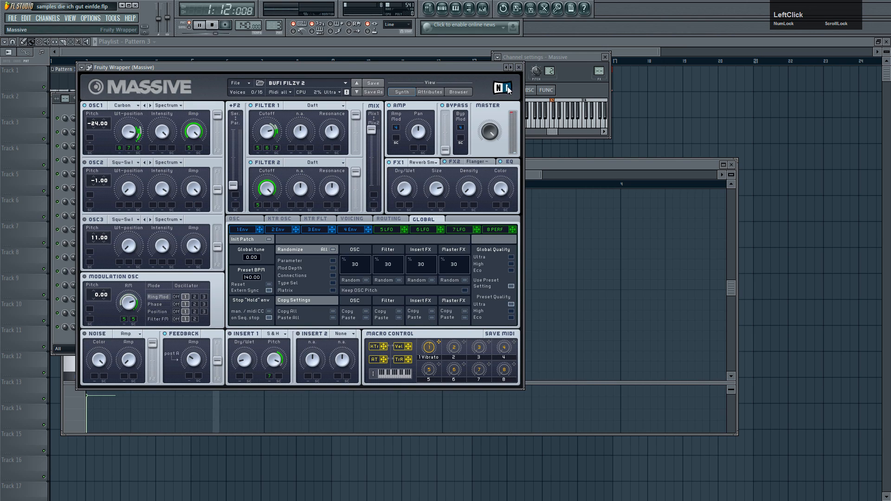
pyautogui.scroll(2, 127, 134)
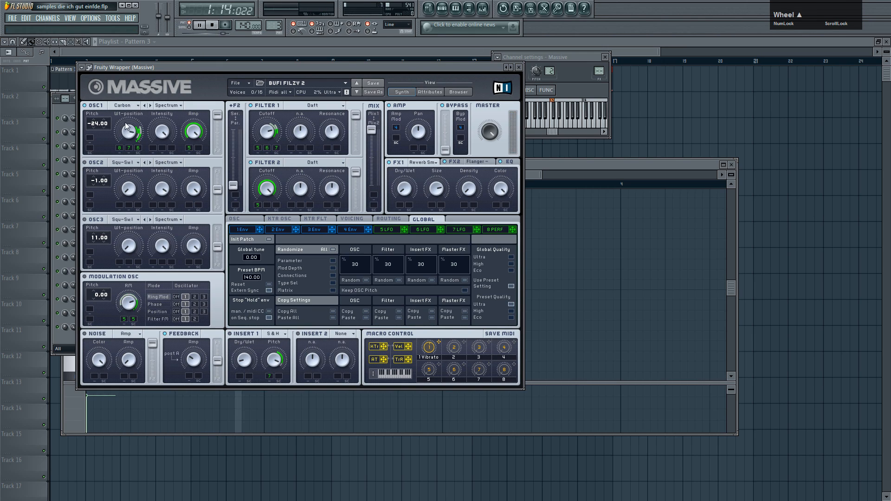
pyautogui.scroll(-2, 127, 134)
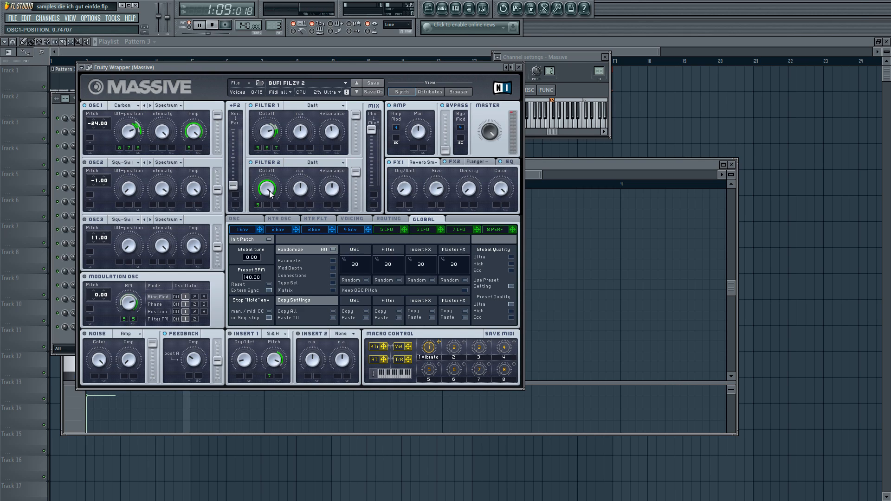
pyautogui.click(213, 25)
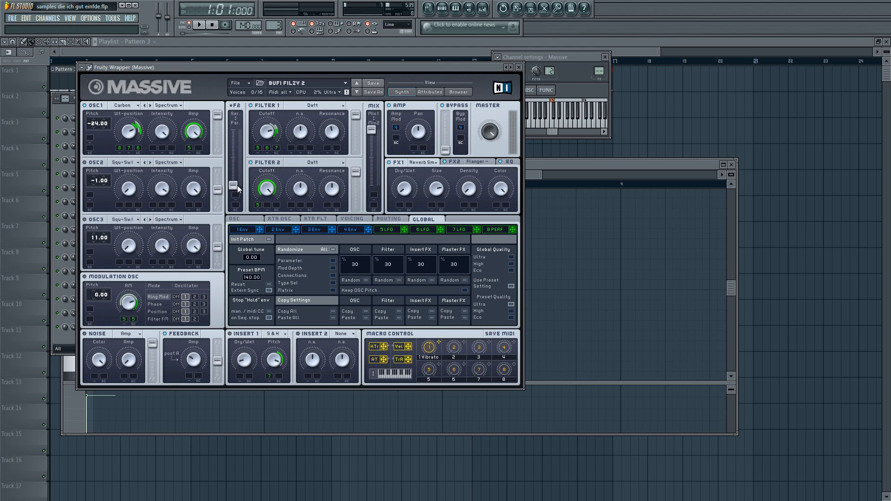
# Step: Close the BUFI FILZY 2 synth window and insert a new Massive channel into the project
pyautogui.click(519, 67)
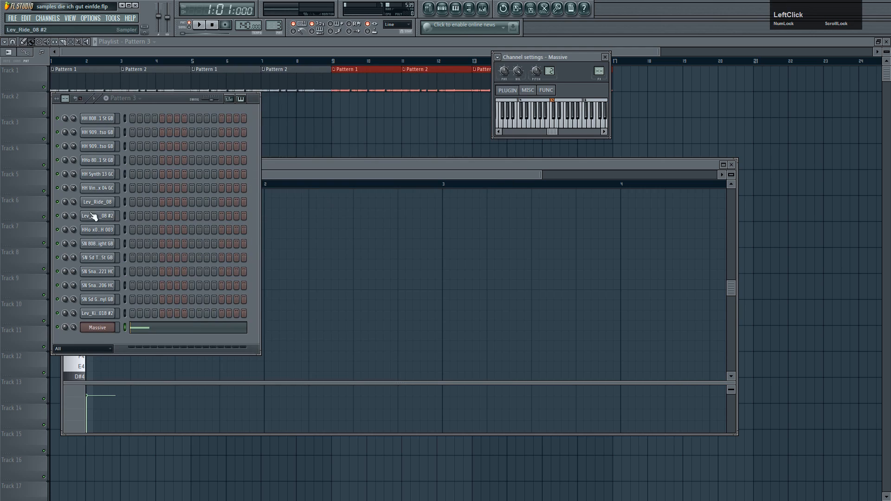
pyautogui.rightClick(98, 327)
pyautogui.moveTo(155, 414)
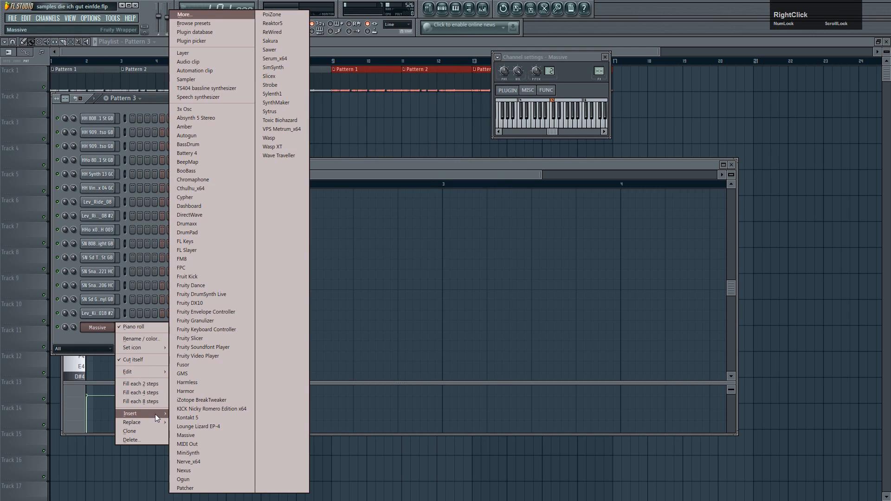
pyautogui.click(198, 439)
pyautogui.click(171, 100)
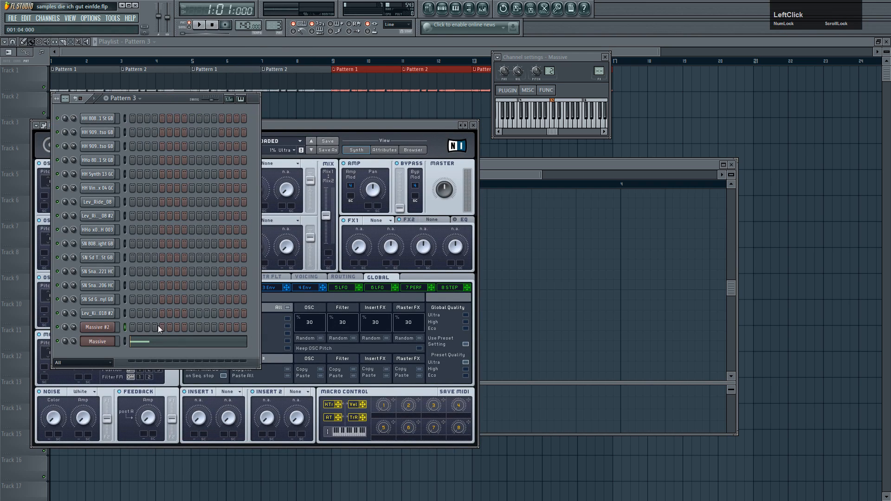
# Step: Copy the original Massive channel's note to the Massive #2 channel and mute the original
pyautogui.click(126, 342)
pyautogui.click(124, 329)
pyautogui.hotkey('ctrl', 'v')
pyautogui.click(57, 342)
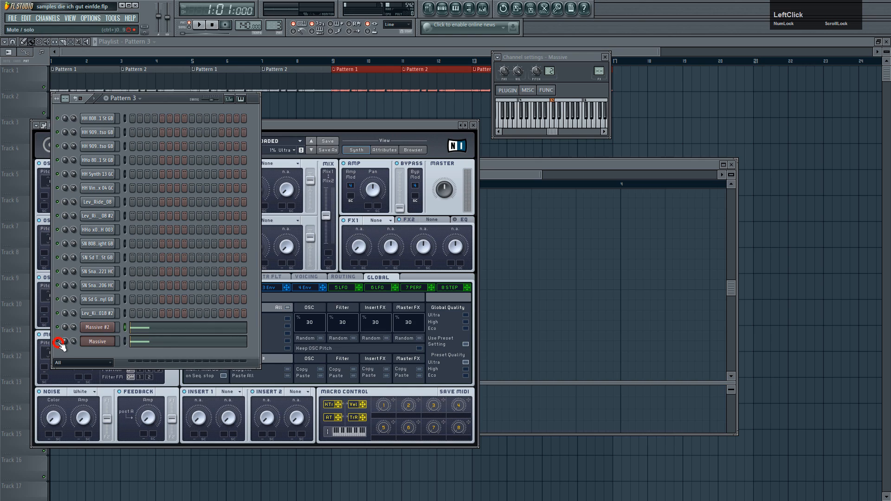
# Step: Open Massive #2, start playback and loop the first half of bar 1 in the piano roll
pyautogui.click(97, 327)
pyautogui.press('space')
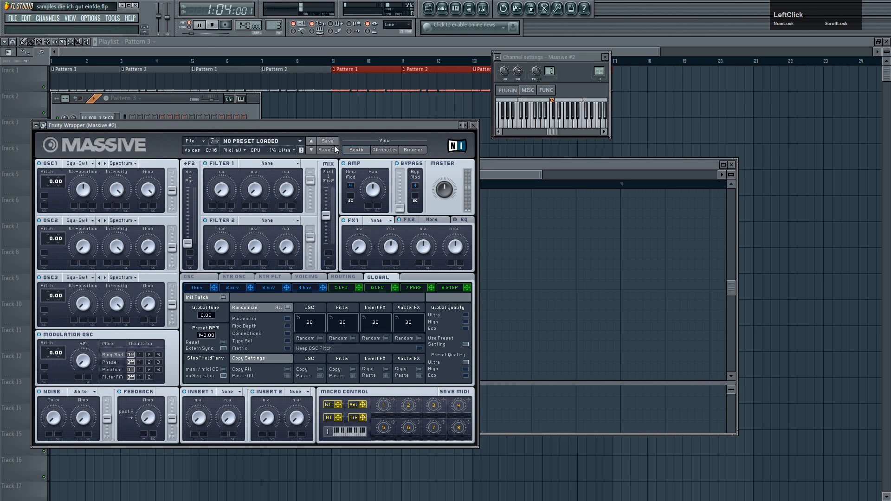
pyautogui.click(532, 159)
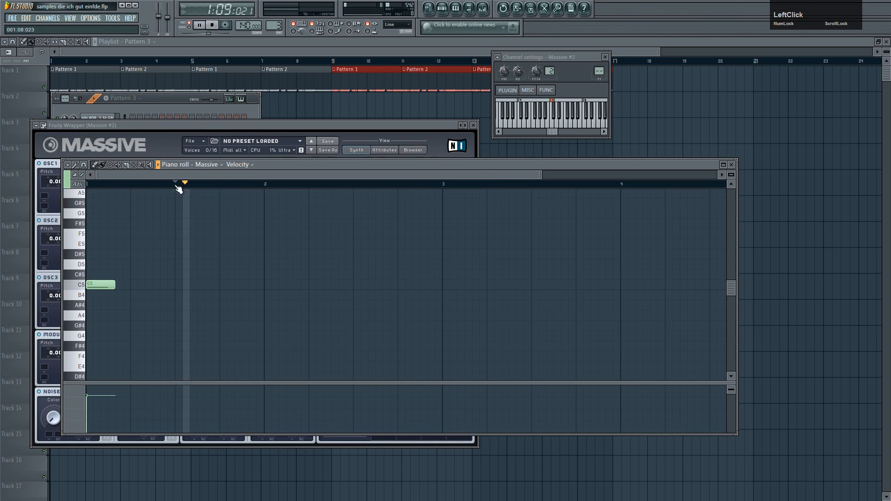
pyautogui.moveTo(177, 185); pyautogui.dragTo(87, 184)
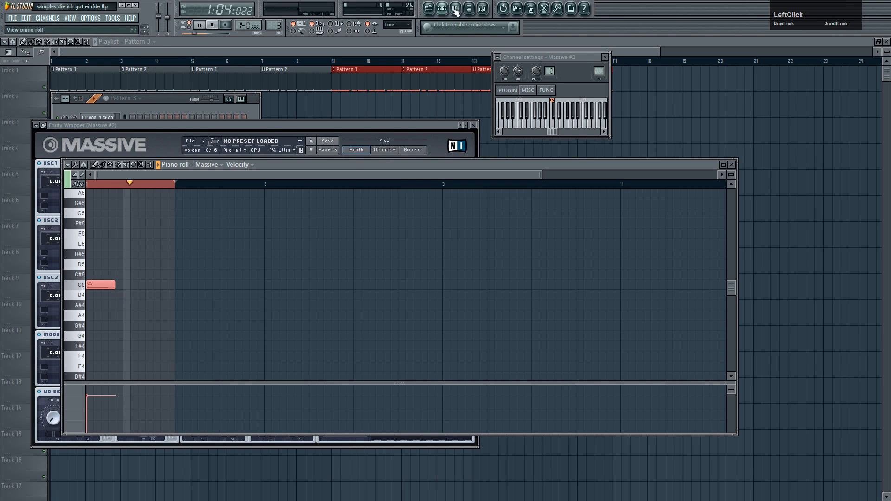
# Step: Stop playback and set Filter 1 of the Massive #2 synth to the Daft type
pyautogui.click(443, 8)
pyautogui.scroll(1, 74, 325)
pyautogui.click(90, 328)
pyautogui.press('space')
pyautogui.click(92, 163)
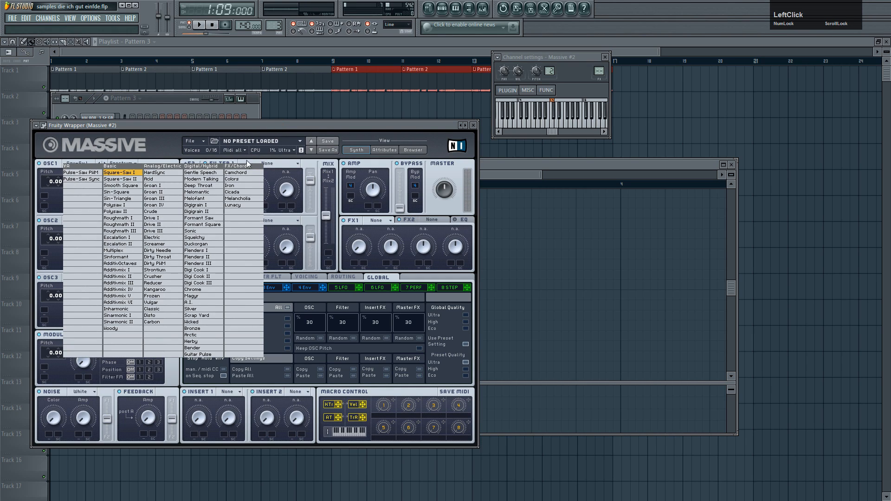
pyautogui.click(136, 146)
pyautogui.click(256, 164)
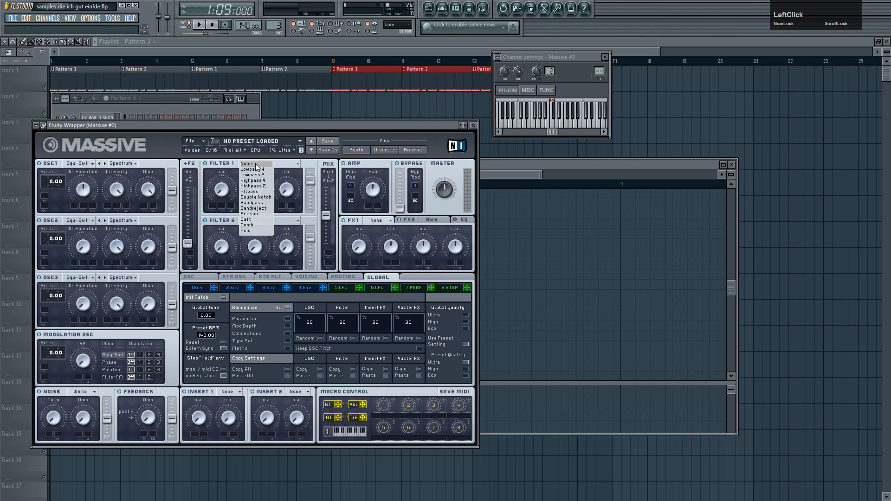
pyautogui.click(255, 219)
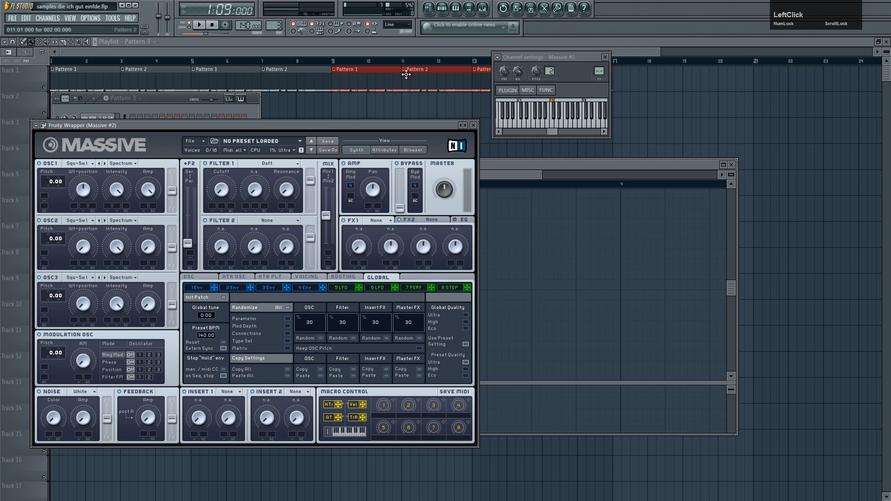
# Step: Start playback, assign LFO 5 as a modulator of Filter 1's cutoff and raise the cutoff to 0.689219
pyautogui.click(176, 103)
pyautogui.press('space')
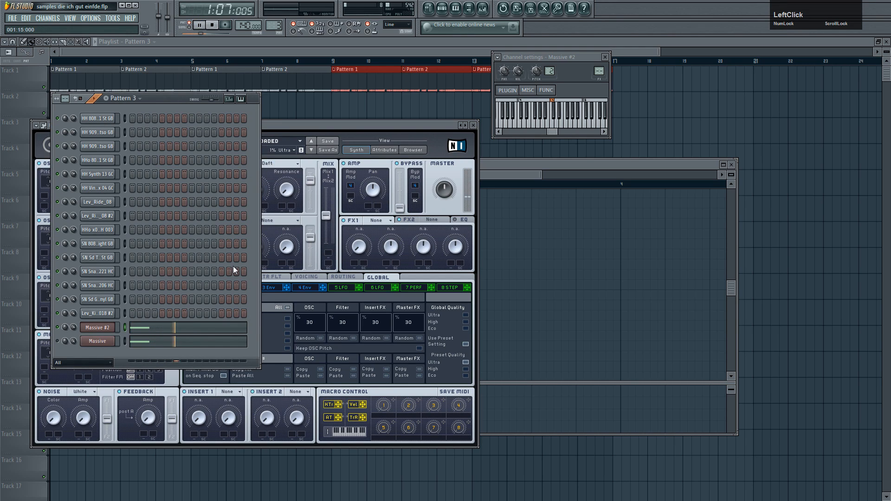
pyautogui.click(281, 124)
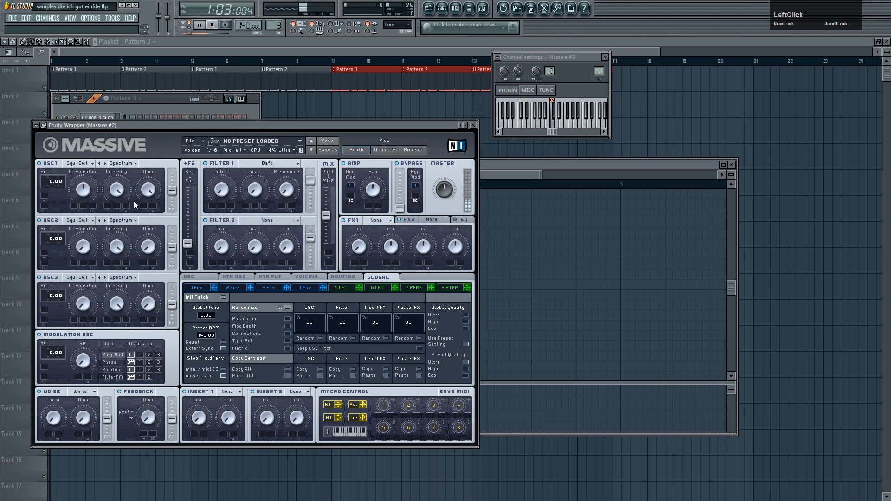
pyautogui.click(346, 288)
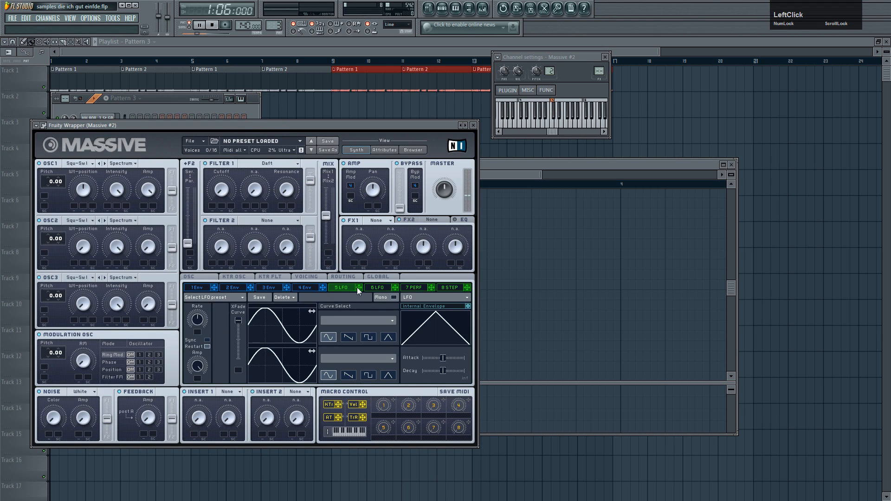
pyautogui.moveTo(206, 185); pyautogui.dragTo(226, 145)
pyautogui.click(220, 187)
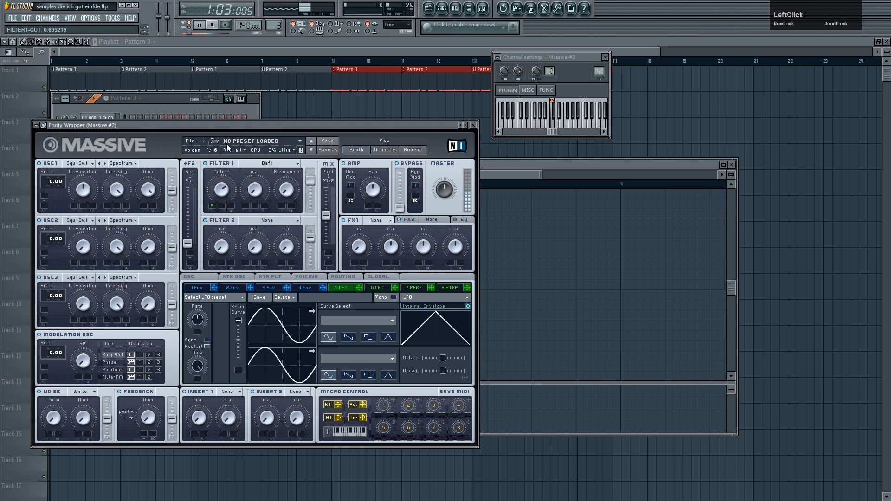
# Step: Move the output mix to Mix1 and shift LFO 5's upper curve, with Filter 1's cutoff at 0.799805
pyautogui.moveTo(326, 215); pyautogui.dragTo(326, 187)
pyautogui.scroll(2, 448, 190)
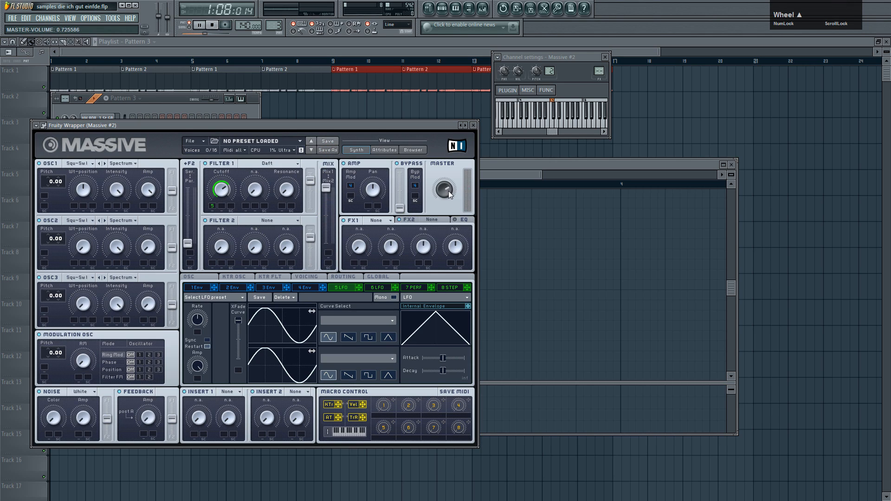
pyautogui.scroll(2, 221, 194)
pyautogui.moveTo(271, 323); pyautogui.dragTo(278, 327)
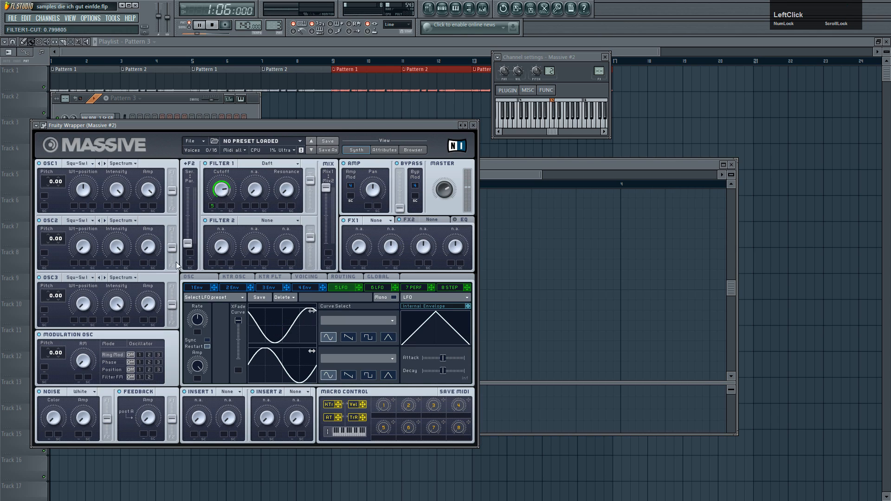
# Step: Set envelope 4's attack time to 0.201172 and its release time to 0.226563
pyautogui.click(305, 288)
pyautogui.scroll(2, 286, 366)
pyautogui.scroll(2, 288, 367)
pyautogui.scroll(5, 308, 366)
pyautogui.scroll(4, 232, 368)
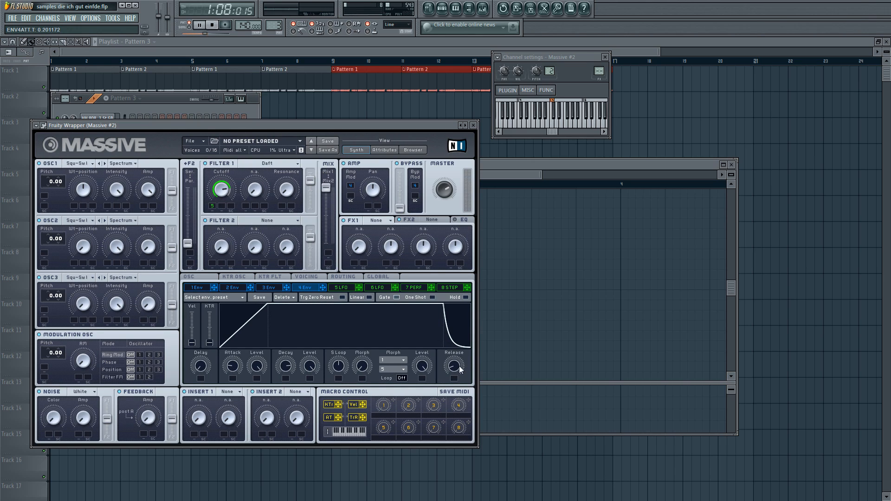
pyautogui.scroll(4, 459, 369)
# Step: Restart playback, lower OSC1's pitch to -24.00 and stop
pyautogui.press('space')
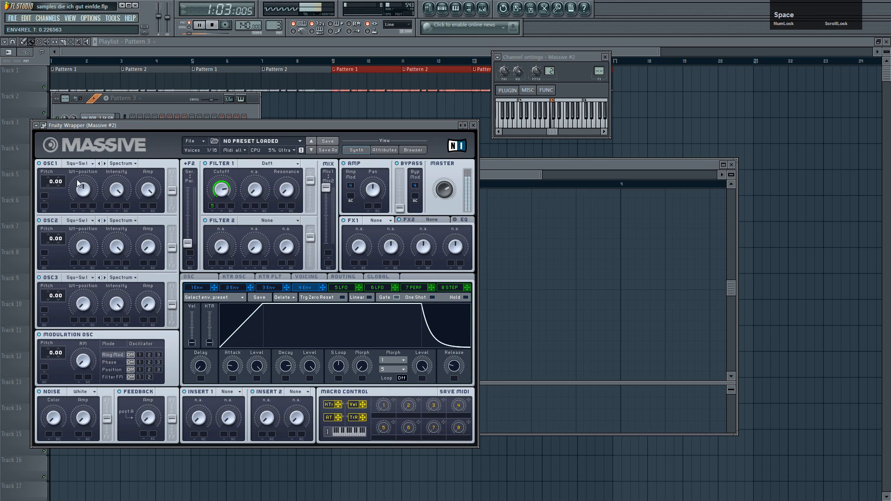
pyautogui.moveTo(50, 182); pyautogui.dragTo(50, 207)
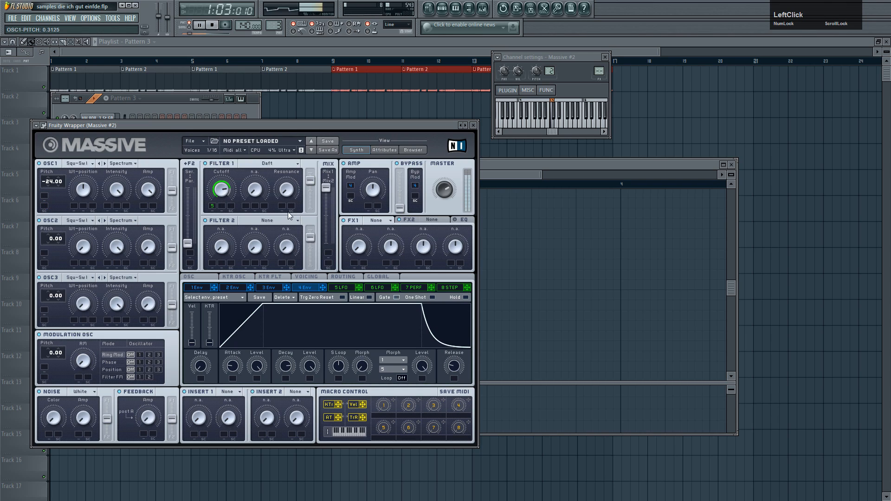
pyautogui.press('space')
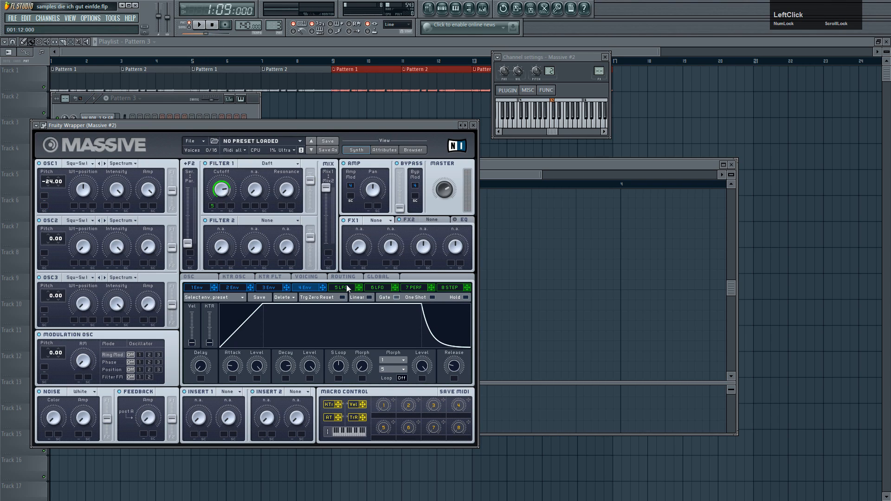
# Step: Assign LFO 5 to the second modulation slot of Filter 1's cutoff and set the cutoff to 0.674805 during playback
pyautogui.click(343, 287)
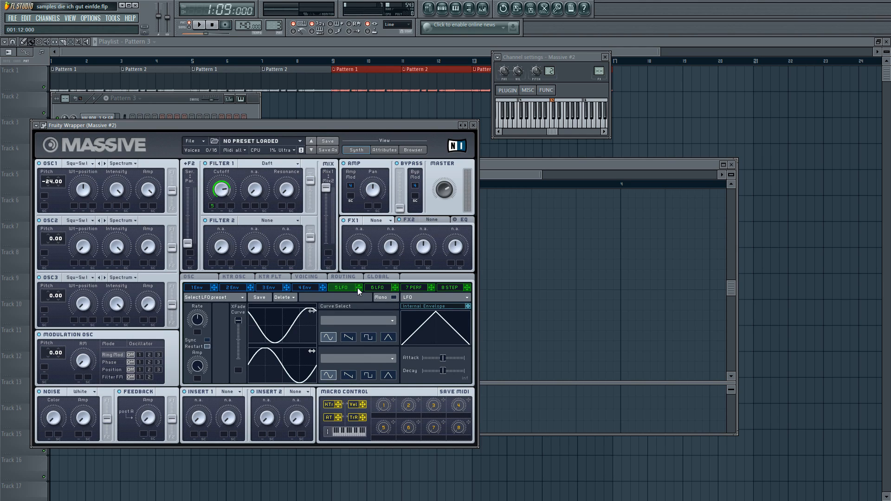
pyautogui.moveTo(357, 288)
pyautogui.mouseDown()
pyautogui.moveTo(324, 254)
pyautogui.moveTo(222, 207)
pyautogui.moveTo(222, 275)
pyautogui.mouseUp()
pyautogui.click(199, 26)
pyautogui.scroll(-1, 223, 191)
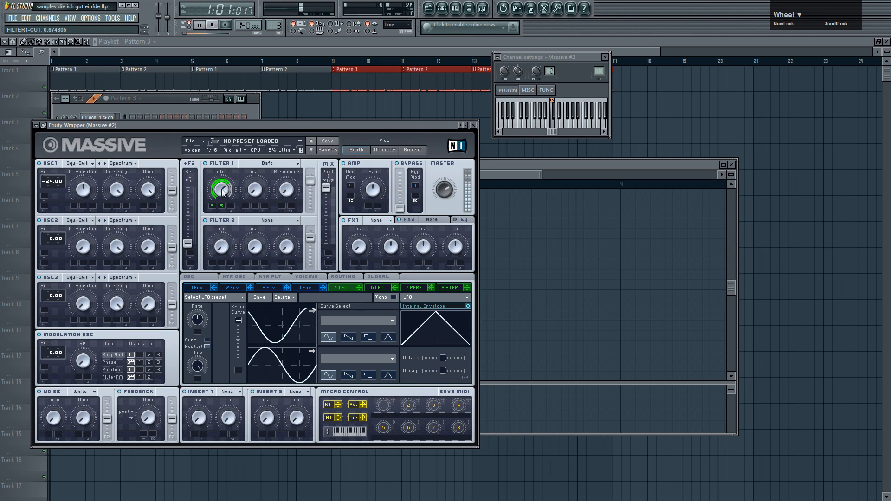
# Step: Readjust the phase of LFO 5's upper curve and raise Filter 1's cutoff above 0.72
pyautogui.click(265, 319)
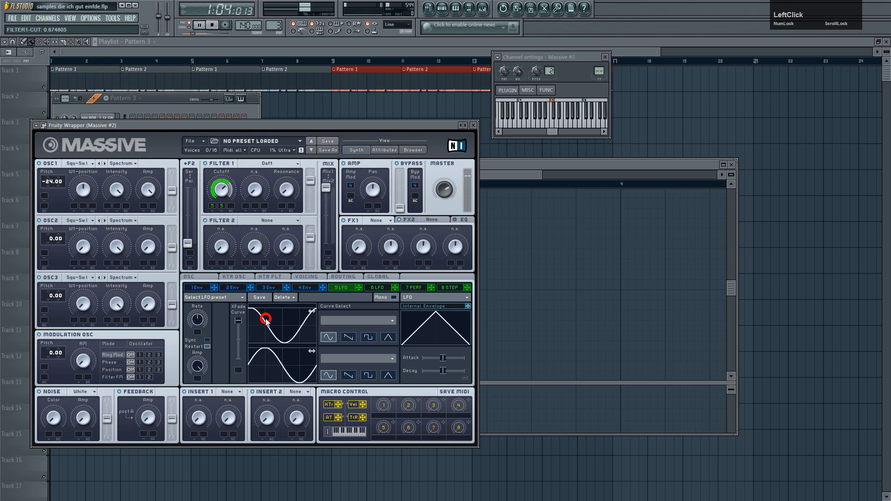
pyautogui.moveTo(271, 326); pyautogui.dragTo(271, 330)
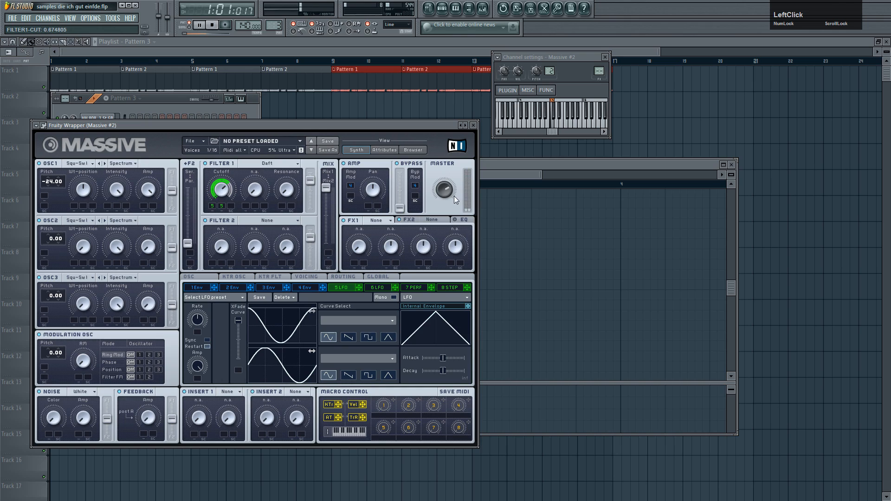
pyautogui.scroll(2, 221, 193)
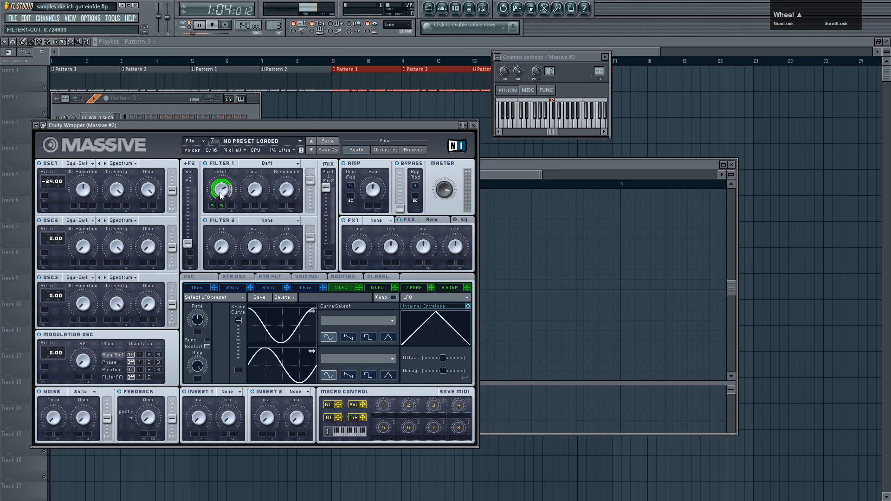
pyautogui.scroll(5, 220, 194)
# Step: Stop playback and change OSC1's wavetable to Carbon
pyautogui.click(168, 99)
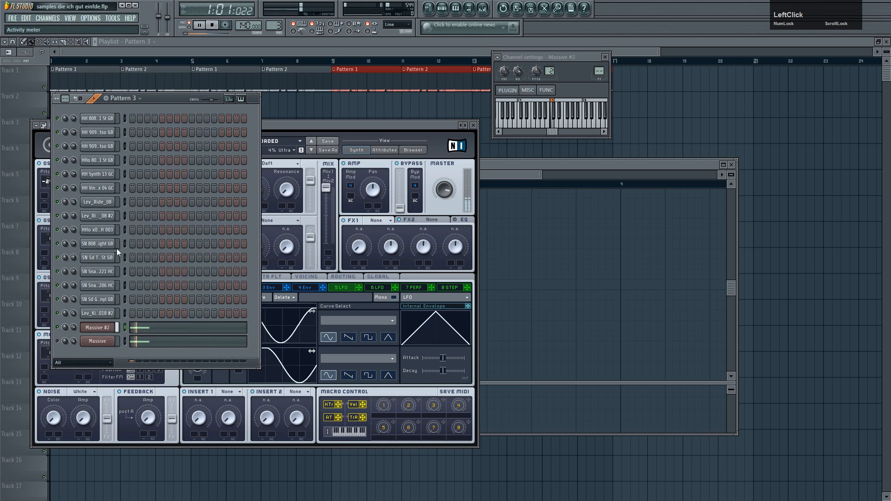
pyautogui.click(334, 125)
pyautogui.press('space')
pyautogui.click(92, 163)
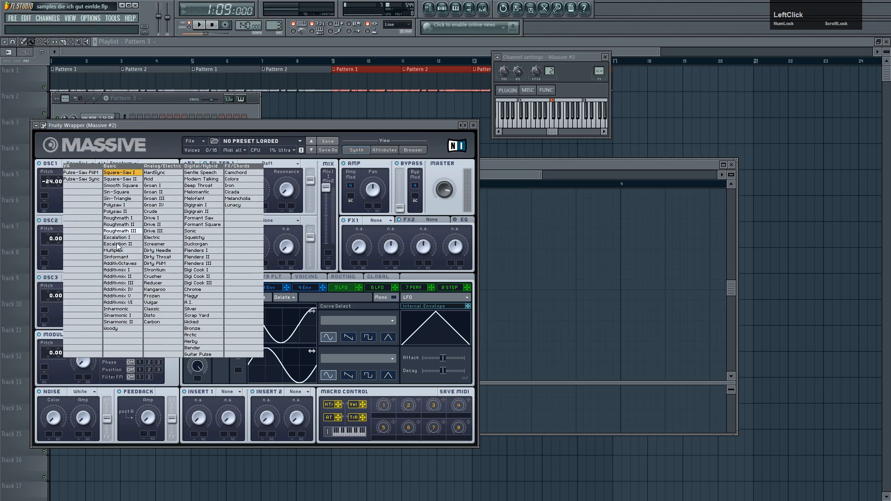
pyautogui.click(165, 321)
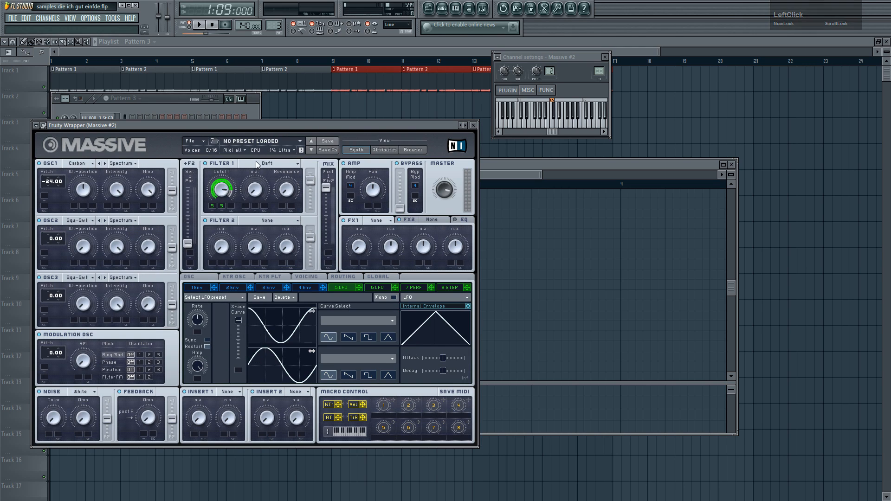
# Step: Start playback, add a moderate amount of resonance to Filter 1 and fine-tune its cutoff around 0.77
pyautogui.click(285, 189)
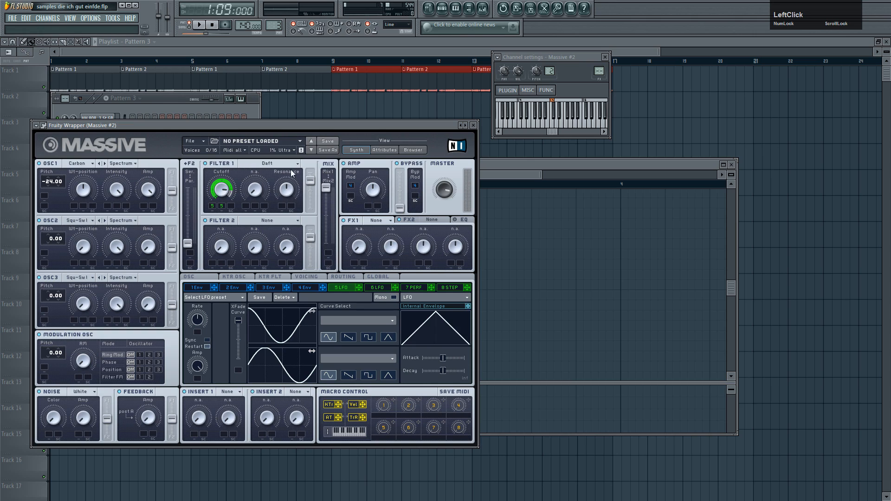
pyautogui.click(201, 26)
pyautogui.moveTo(288, 187); pyautogui.dragTo(289, 203)
pyautogui.scroll(-2, 221, 190)
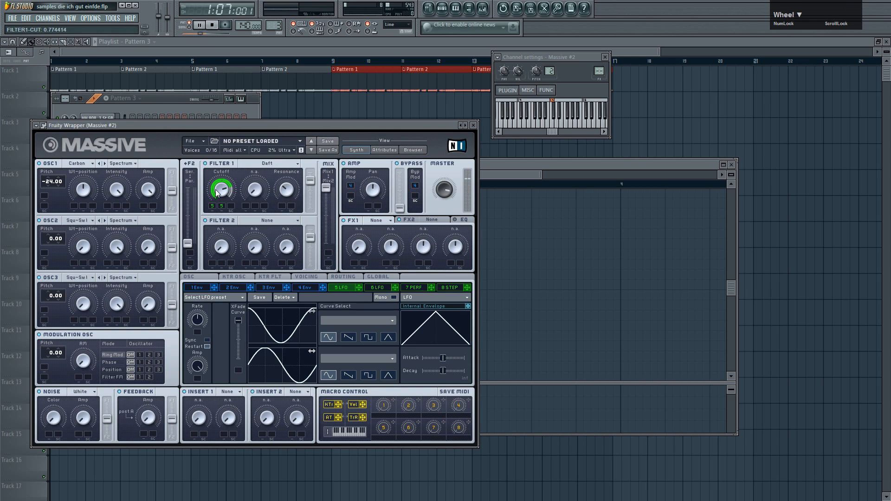
pyautogui.scroll(1, 221, 191)
# Step: Load the S Shaper effect into Insert 1, turn its Dry/Wet up and set its Drive to 0.50293
pyautogui.click(228, 392)
pyautogui.click(241, 426)
pyautogui.moveTo(202, 420); pyautogui.dragTo(230, 398)
pyautogui.scroll(5, 201, 417)
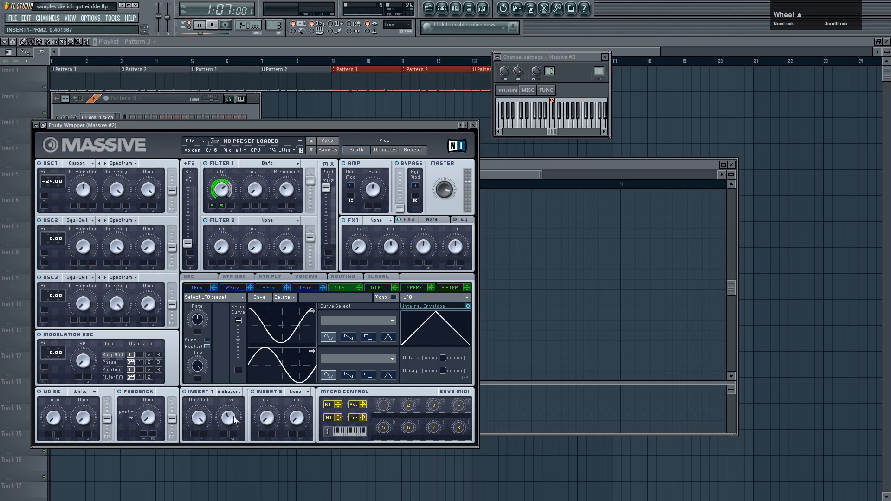
pyautogui.scroll(3, 232, 418)
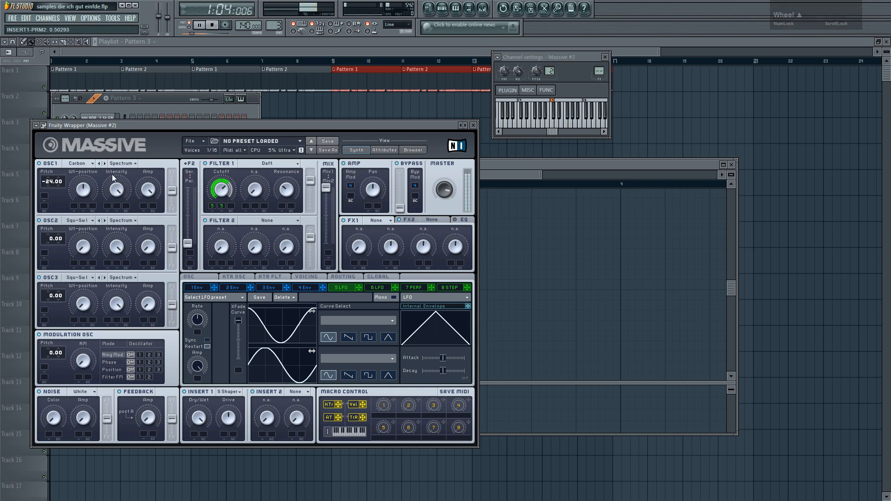
# Step: Raise OSC1's Wt-position to about 0.75 while the loop plays
pyautogui.scroll(2, 90, 189)
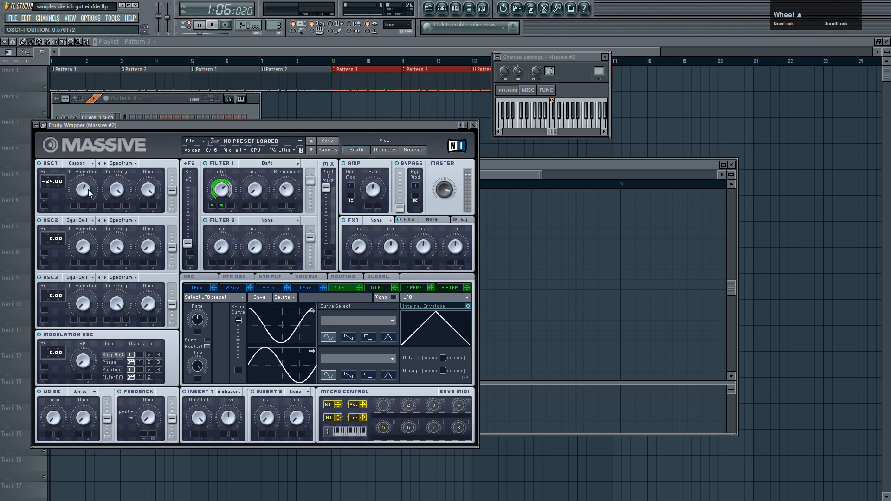
pyautogui.scroll(1, 87, 190)
pyautogui.scroll(2, 88, 190)
pyautogui.scroll(1, 88, 191)
pyautogui.scroll(-1, 87, 190)
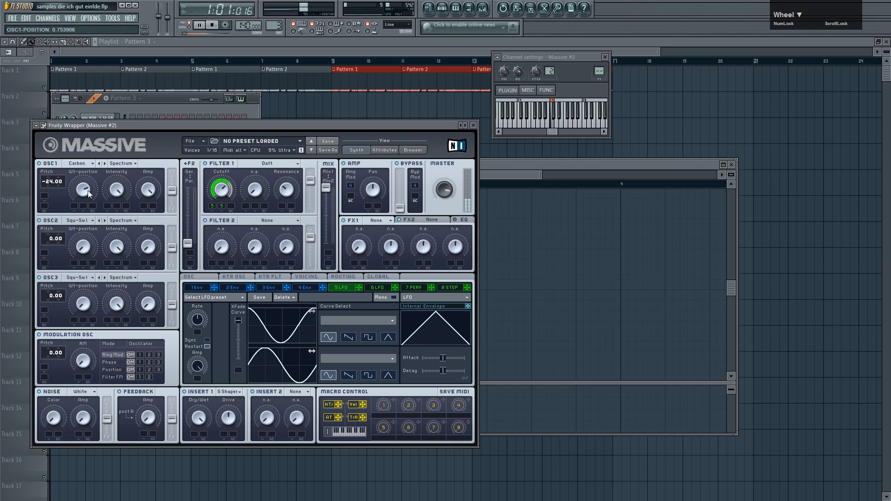
pyautogui.scroll(1, 87, 190)
pyautogui.scroll(-1, 122, 190)
pyautogui.scroll(-1, 122, 191)
# Step: Stop playback, then place the SN Sd Girls Vinyl GB snare on step 9 and the Lev_Ki kick on step 1 of Pattern 3
pyautogui.click(209, 120)
pyautogui.press('space')
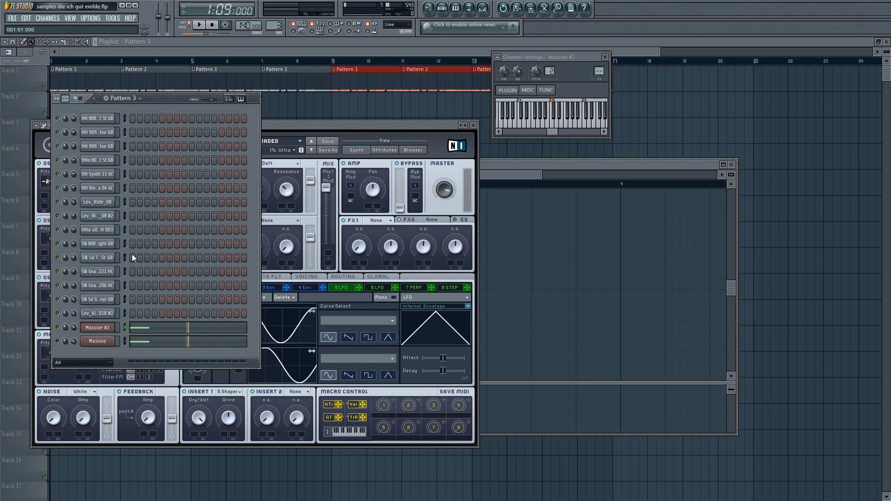
pyautogui.click(108, 273)
pyautogui.click(100, 288)
pyautogui.click(104, 301)
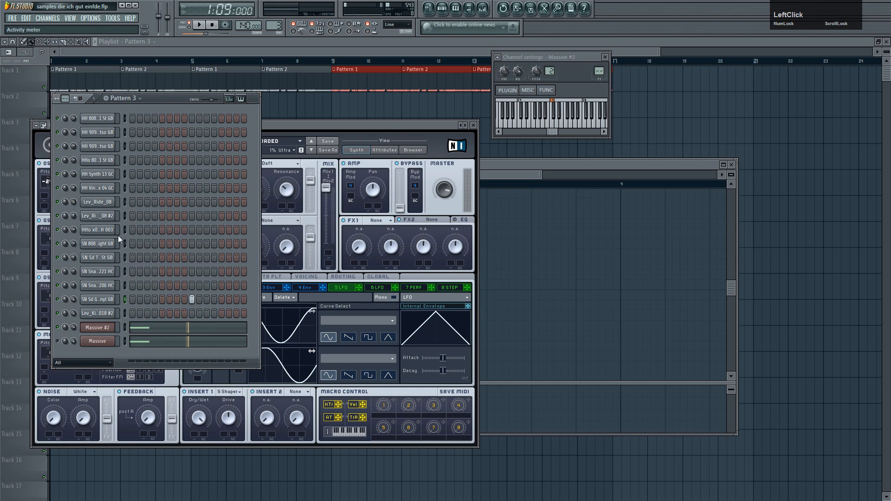
pyautogui.click(132, 314)
pyautogui.click(76, 306)
# Step: Duplicate the C5 note in Massive #2's piano roll to make four evenly spaced notes across bar 1
pyautogui.click(154, 330)
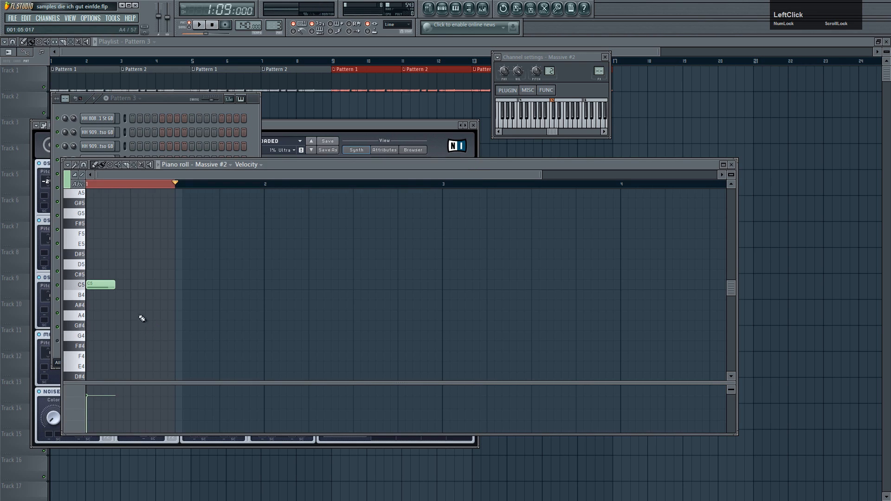
pyautogui.moveTo(139, 284); pyautogui.dragTo(229, 285)
pyautogui.hotkey('ctrl', 'c')
pyautogui.hotkey('ctrl', 'v')
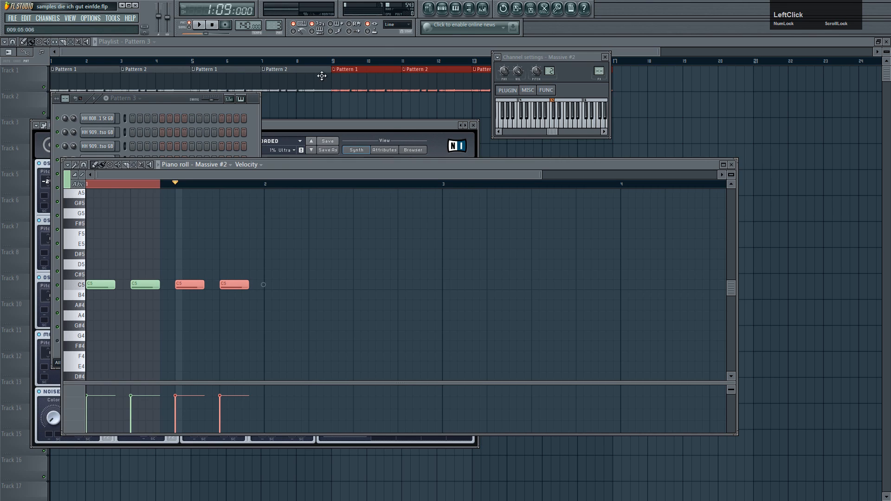
# Step: Add hits of the first HH 808 hi-hat on steps 6 and 14 of Pattern 3
pyautogui.click(166, 114)
pyautogui.click(110, 134)
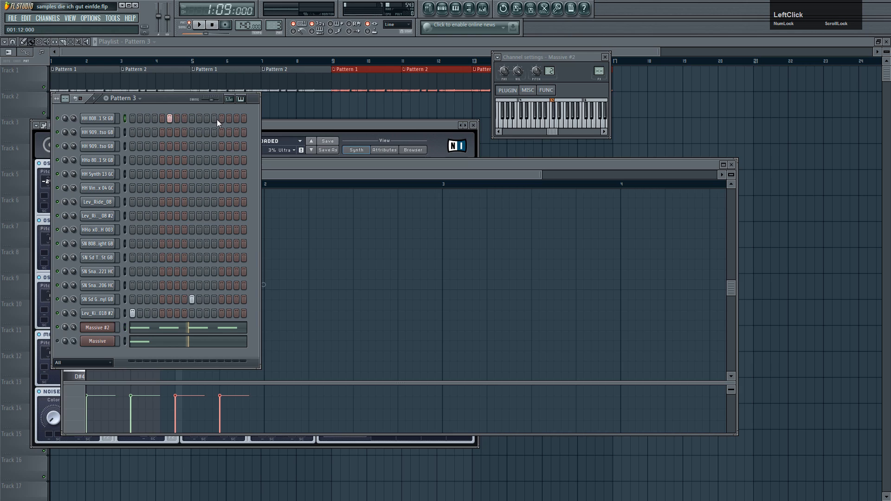
pyautogui.click(229, 119)
# Step: Clear the piano roll's loop selection, play Pattern 3 through with the new drums, and stop
pyautogui.click(177, 180)
pyautogui.click(144, 184)
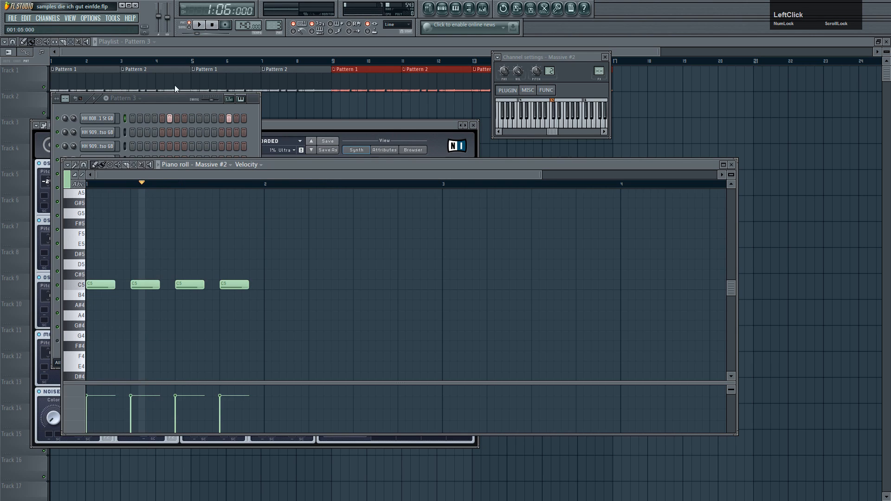
pyautogui.press('space')
pyautogui.click(159, 98)
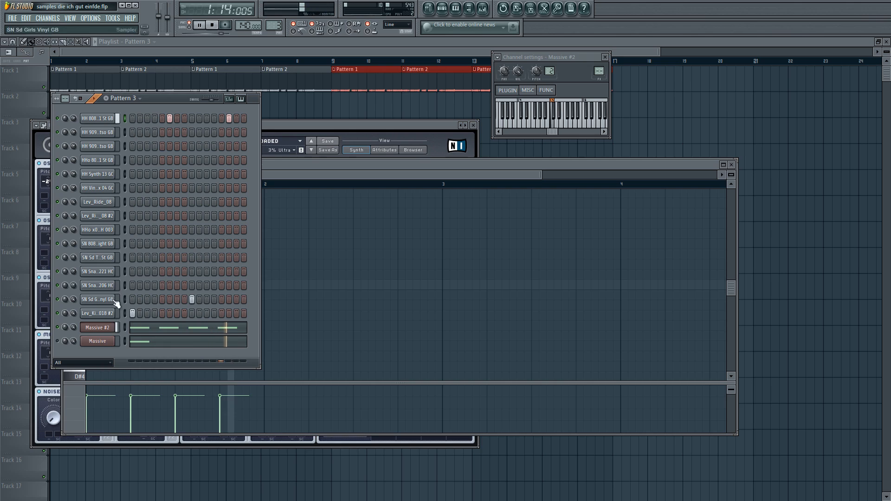
pyautogui.press('space')
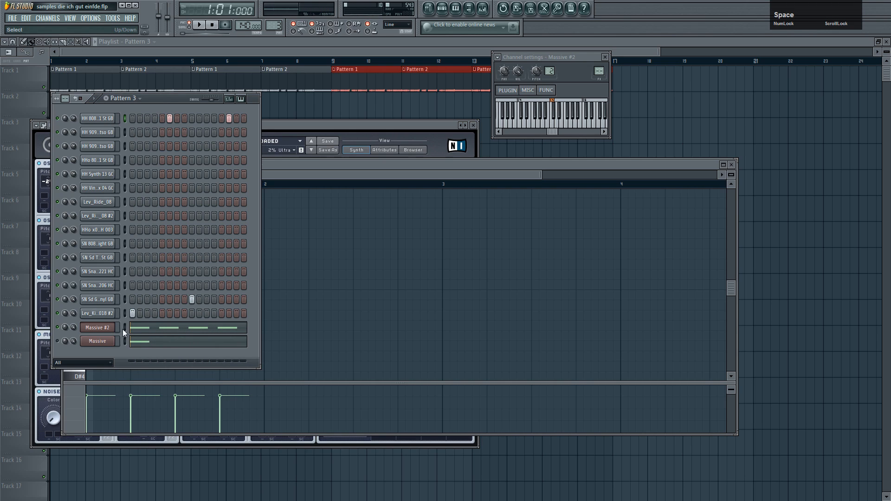
# Step: Clone the Massive #2 channel in Pattern 3 and close the clone's plugin window
pyautogui.click(137, 339)
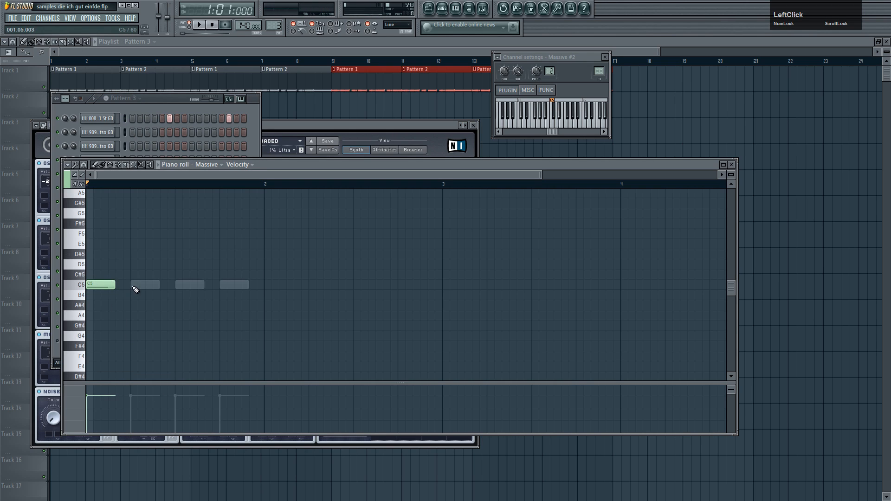
pyautogui.doubleClick(134, 287)
pyautogui.click(158, 99)
pyautogui.press('ctrl')
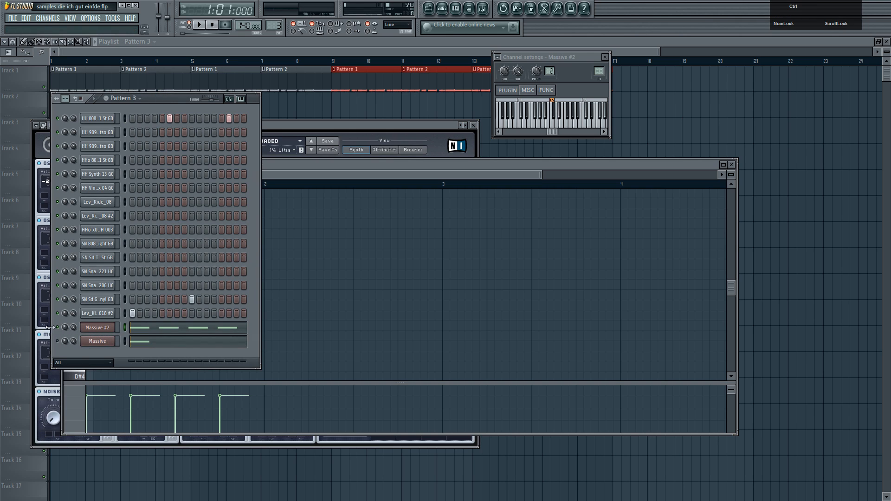
pyautogui.rightClick(109, 328)
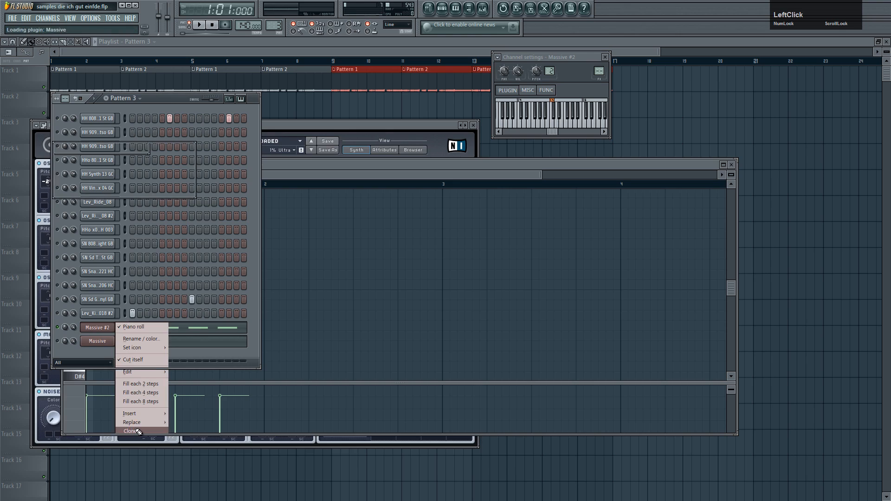
pyautogui.click(136, 431)
pyautogui.click(518, 170)
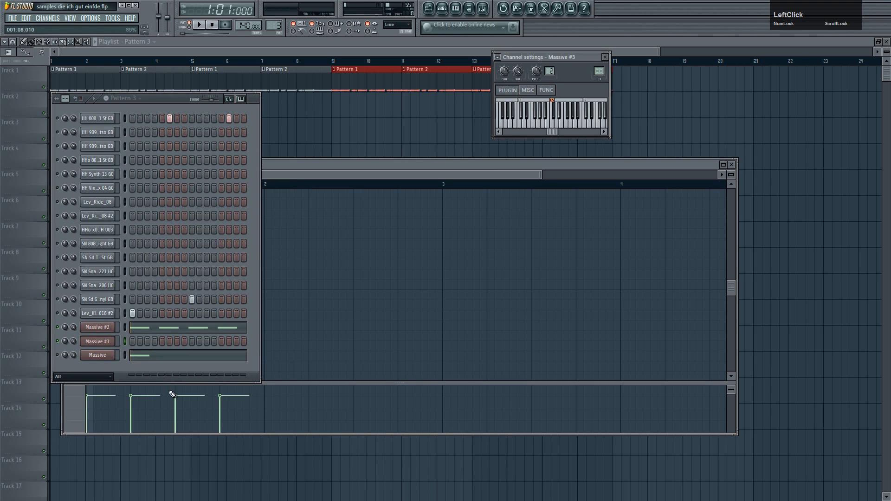
# Step: Copy Massive #2's notes into Massive #3 and remove the first and third notes from Massive #3's piano roll
pyautogui.click(126, 328)
pyautogui.hotkey('ctrl', 'c')
pyautogui.click(126, 341)
pyautogui.hotkey('ctrl', 'v')
pyautogui.click(127, 341)
pyautogui.rightClick(101, 284)
pyautogui.rightClick(188, 284)
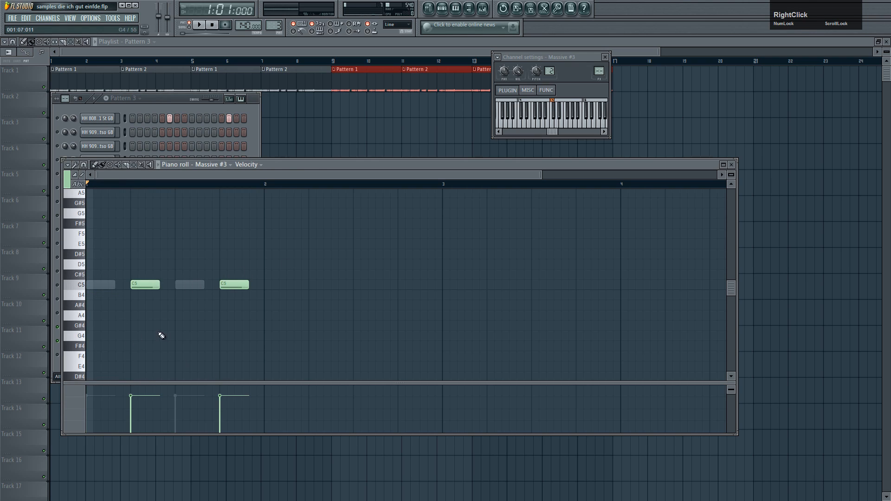
# Step: Lengthen Massive #3's two C5 notes to a quarter bar each and remove the second and fourth notes from Massive #2
pyautogui.hotkey('ctrl', 'a')
pyautogui.moveTo(160, 287); pyautogui.dragTo(170, 288)
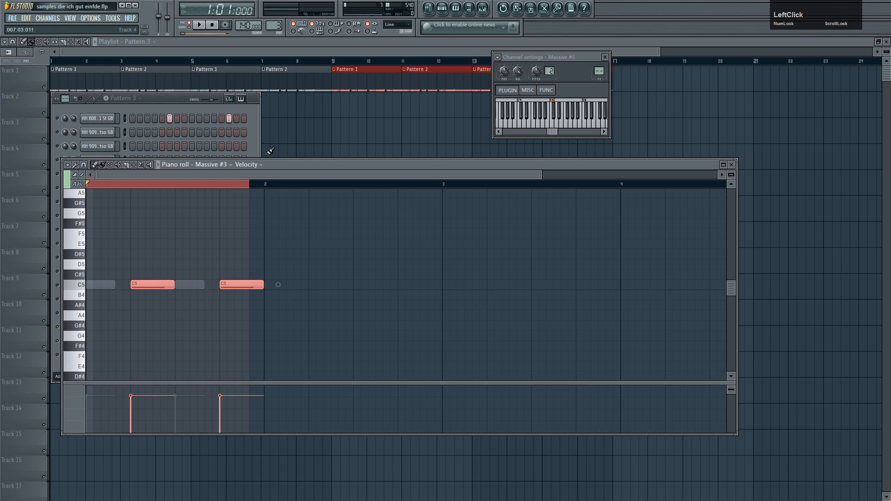
pyautogui.click(176, 107)
pyautogui.click(177, 338)
pyautogui.rightClick(151, 285)
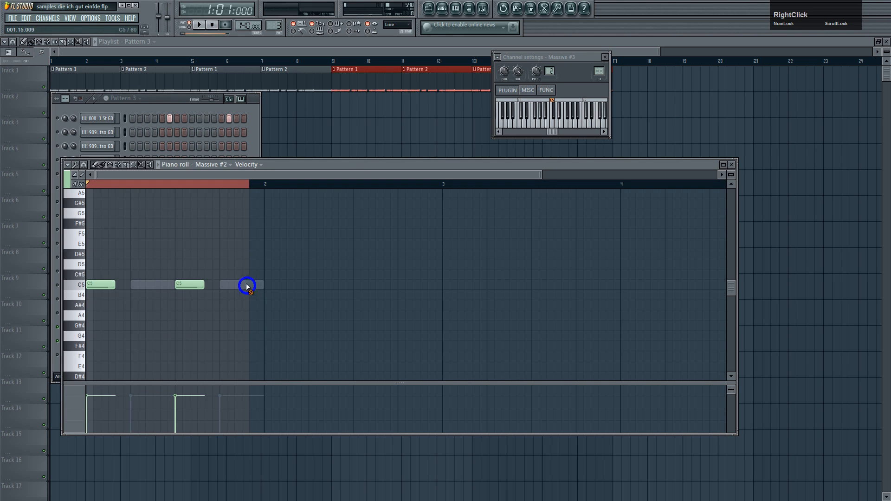
# Step: Adjust the rate of Massive #3's 5 LFO and start playing Pattern 3
pyautogui.click(437, 6)
pyautogui.click(97, 340)
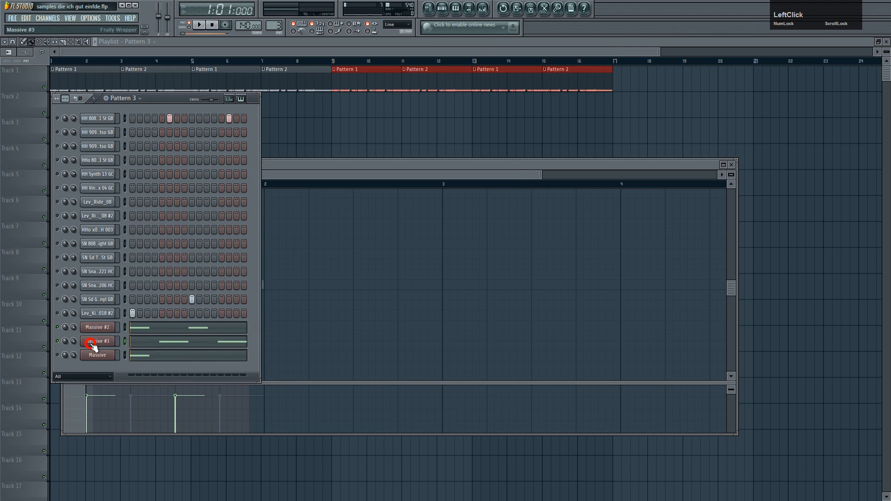
pyautogui.click(388, 333)
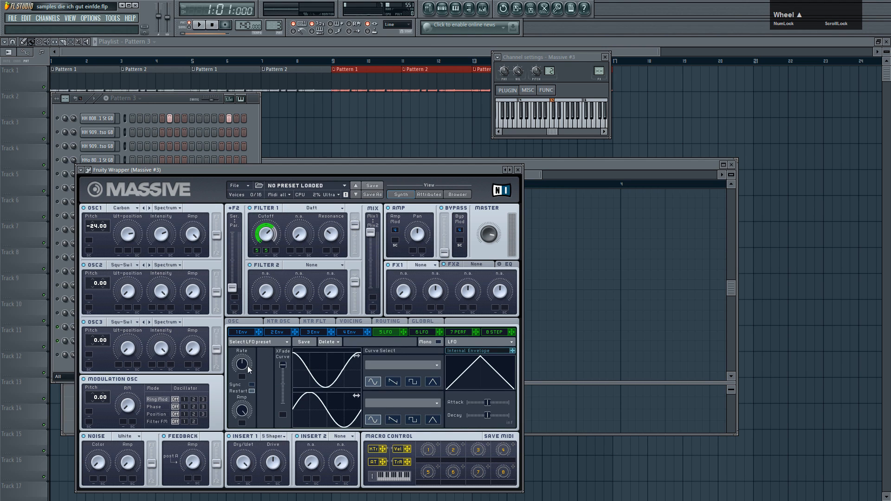
pyautogui.click(245, 356)
pyautogui.scroll(-1, 168, 133)
pyautogui.click(199, 24)
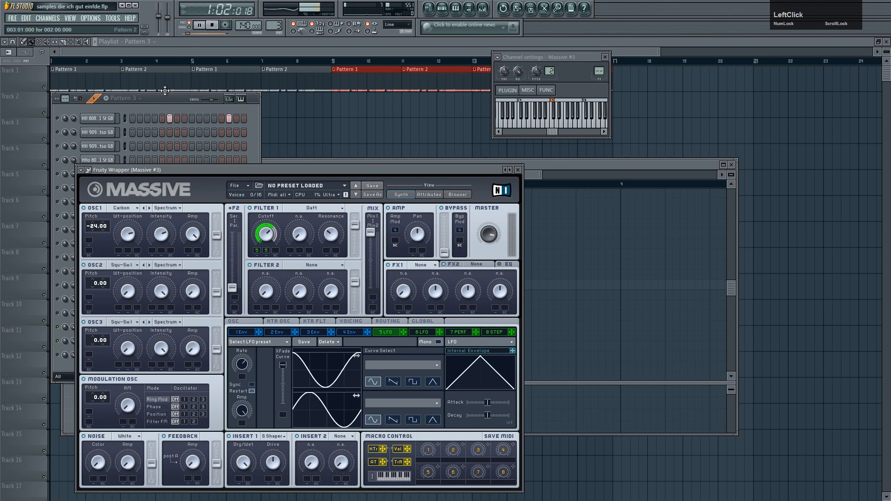
# Step: Turn down Massive #3's Filter 1 cutoff, OSC1 Wt-position to about 0.33, and 5 LFO rate during playback
pyautogui.scroll(-5, 130, 235)
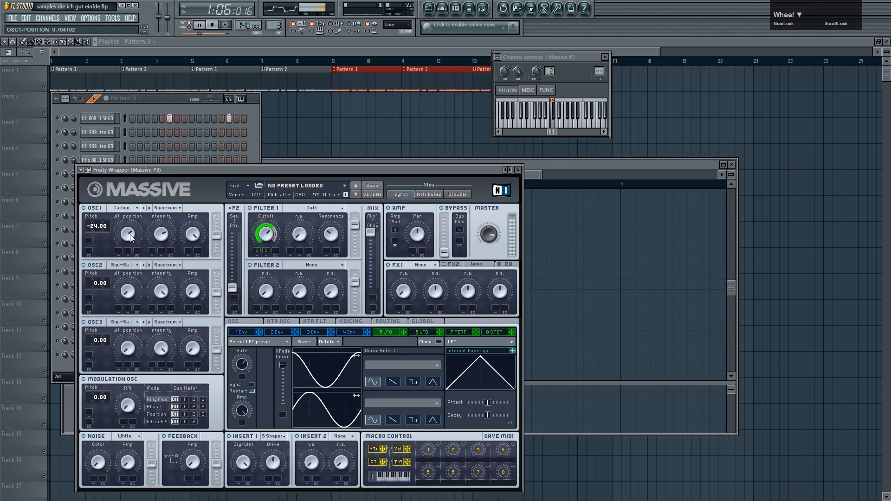
pyautogui.scroll(-5, 130, 238)
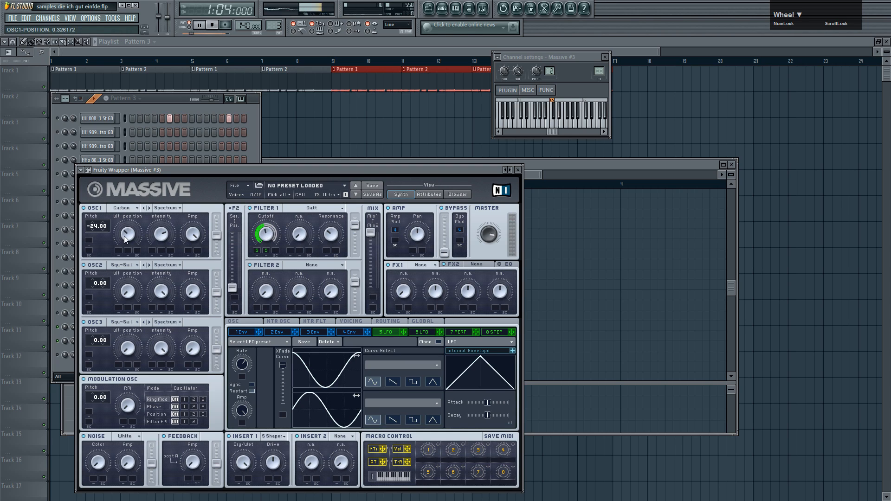
pyautogui.click(245, 366)
pyautogui.scroll(-3, 131, 238)
# Step: Mute the original Massive channel, clear the piano roll's loop selection and restart playback of Pattern 3
pyautogui.click(166, 97)
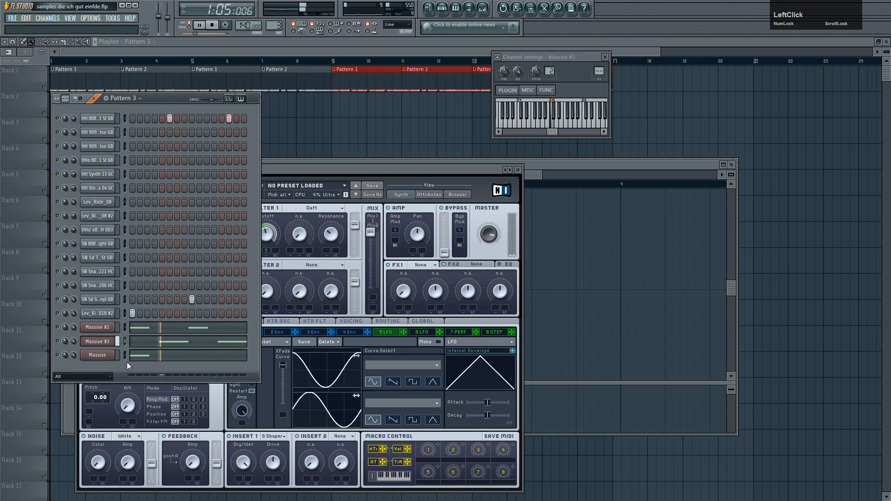
pyautogui.click(58, 356)
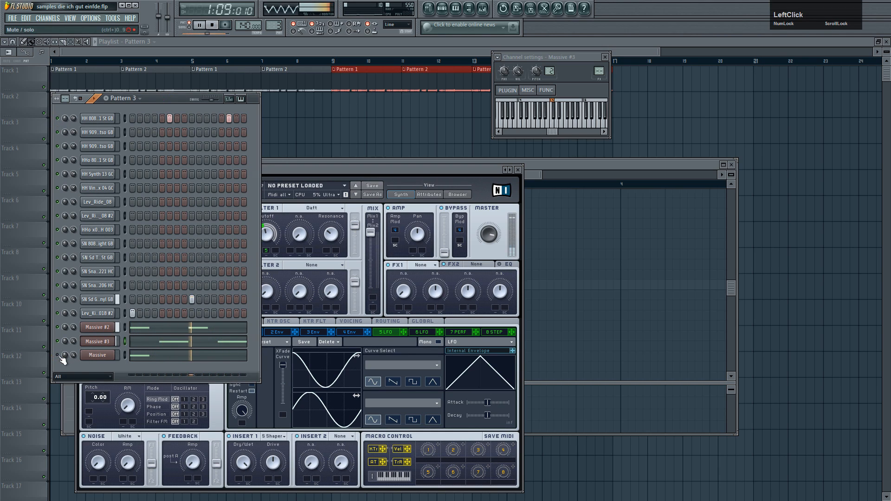
pyautogui.click(574, 168)
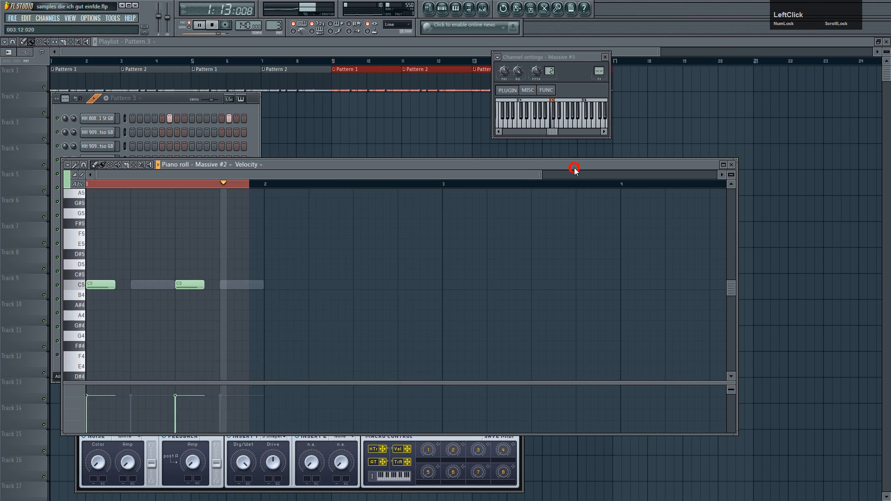
pyautogui.press('space')
pyautogui.click(175, 182)
pyautogui.press('space')
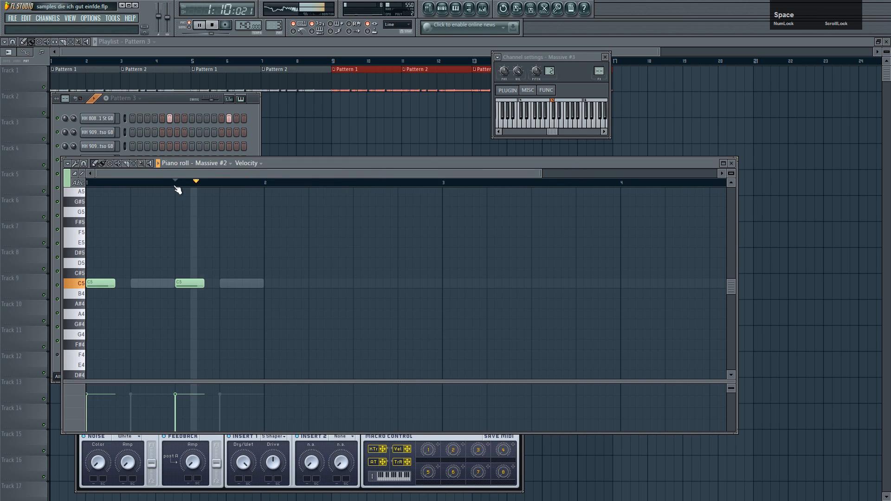
# Step: Delete the Massive #3 and Massive #2 channels from the project
pyautogui.click(162, 100)
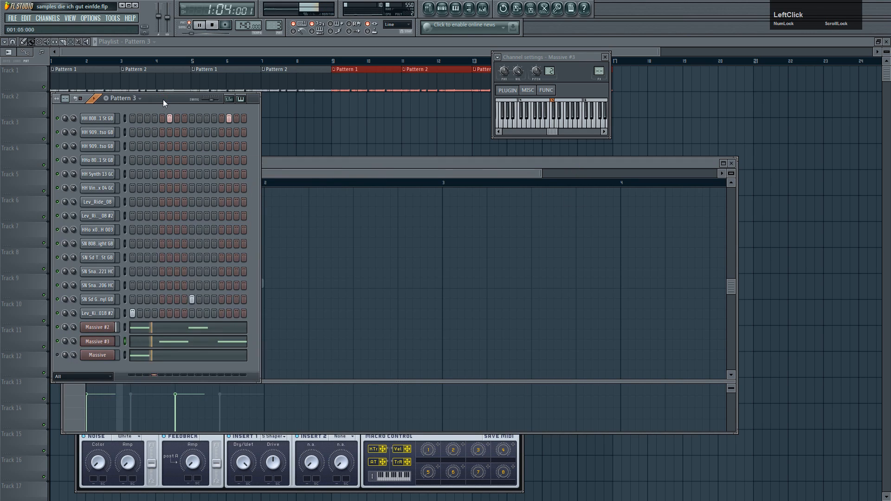
pyautogui.rightClick(106, 342)
pyautogui.click(136, 453)
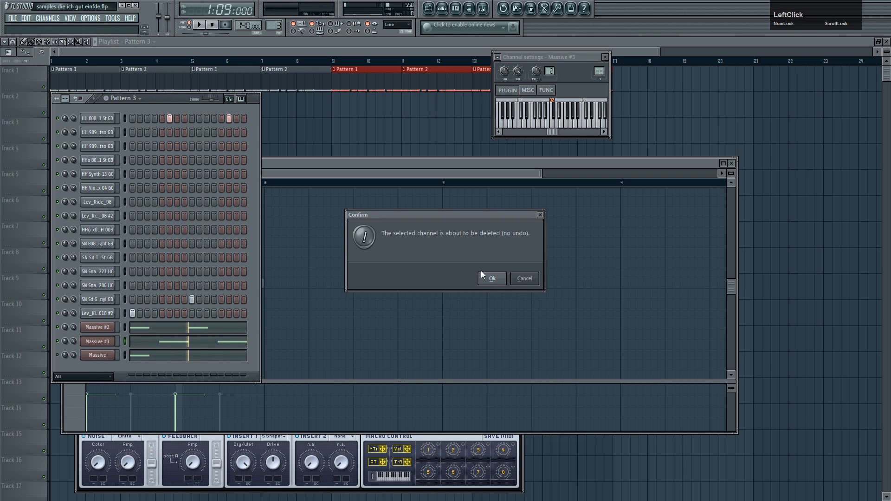
pyautogui.click(483, 273)
pyautogui.rightClick(95, 327)
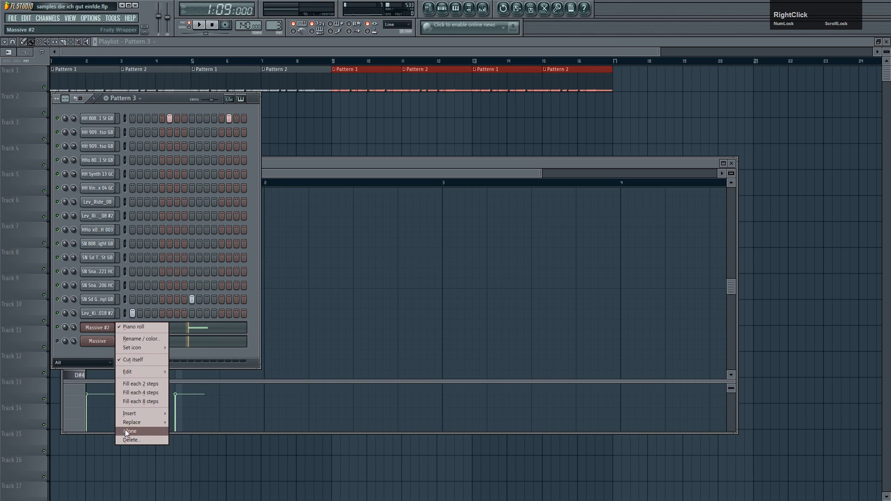
pyautogui.click(136, 437)
pyautogui.click(490, 279)
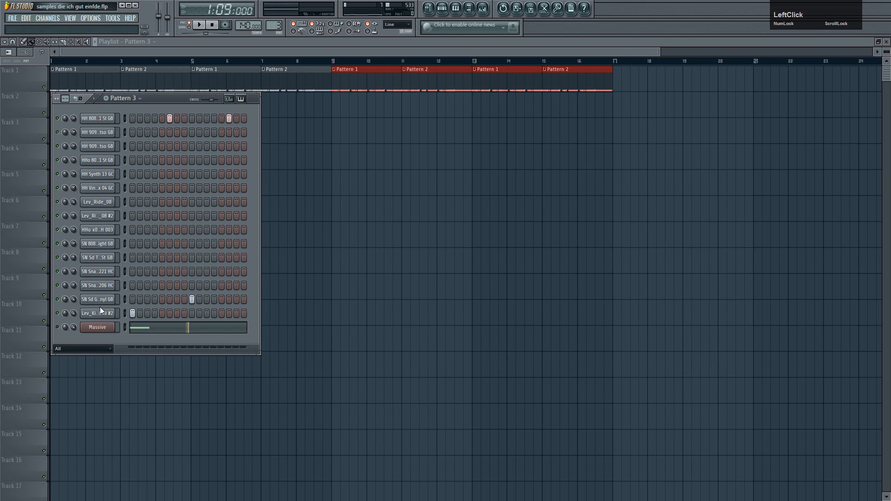
# Step: Remove the first HH 808 hits on steps 6 and 14, and loop about the first half of bar 1 in Massive's piano roll
pyautogui.rightClick(170, 118)
pyautogui.rightClick(229, 119)
pyautogui.click(139, 329)
pyautogui.moveTo(174, 184); pyautogui.dragTo(88, 183)
pyautogui.press('space')
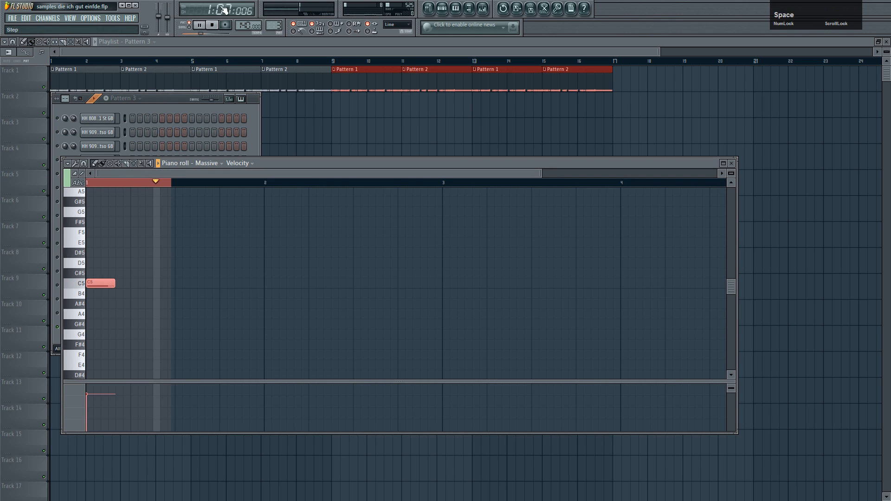
# Step: Show the 5 LFO settings of Massive's BUFI FILZY 2 patch, adjust the Filter 1 cutoff during playback, and stop
pyautogui.click(443, 9)
pyautogui.click(87, 329)
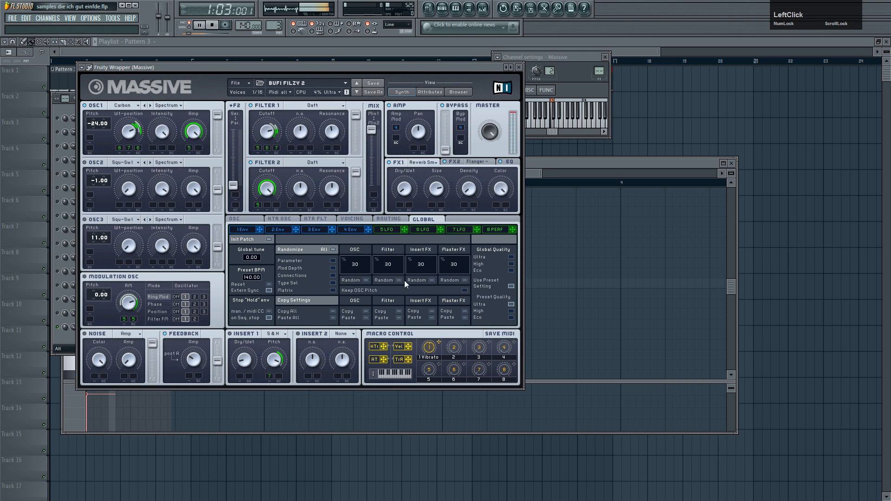
pyautogui.click(392, 229)
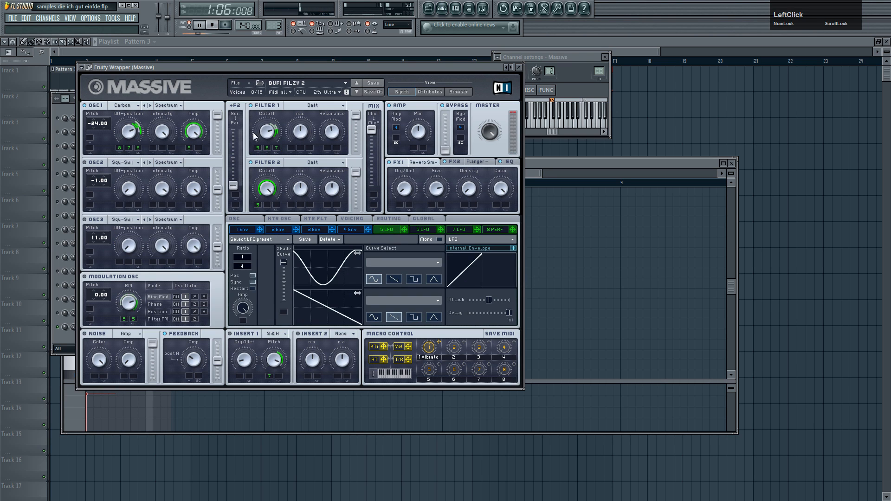
pyautogui.moveTo(268, 137); pyautogui.dragTo(269, 133)
pyautogui.scroll(-5, 269, 132)
pyautogui.scroll(3, 269, 133)
pyautogui.click(213, 26)
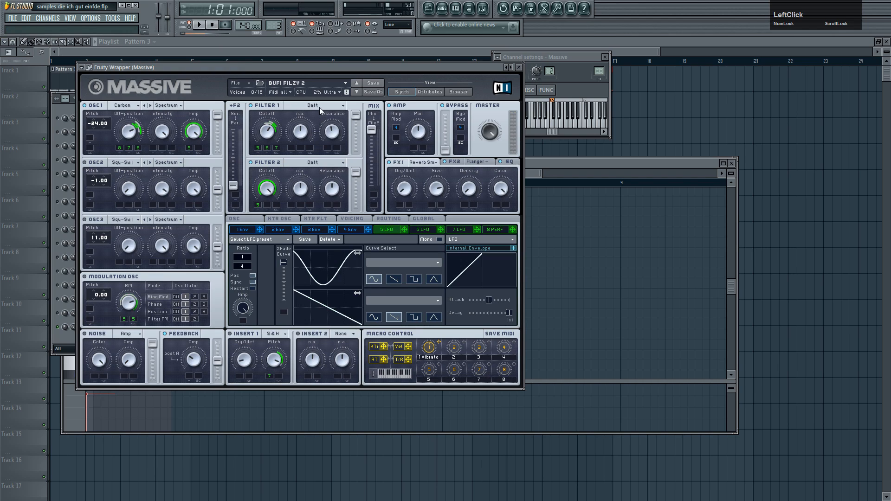
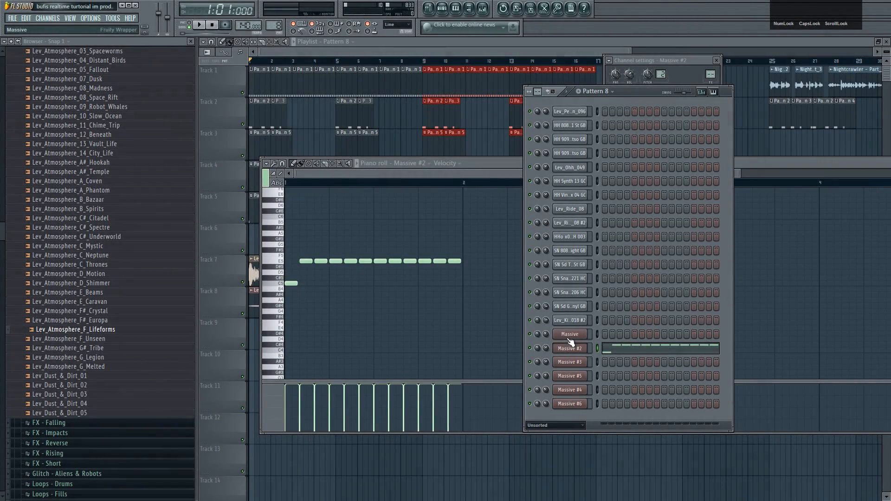
# Step: Audition the Massive and Massive #2 channels, and play Pattern 8 briefly in pattern mode
pyautogui.keyDown('ctrl'); pyautogui.click(568, 338); pyautogui.keyUp('ctrl')
pyautogui.keyDown('ctrl'); pyautogui.click(573, 350); pyautogui.keyUp('ctrl')
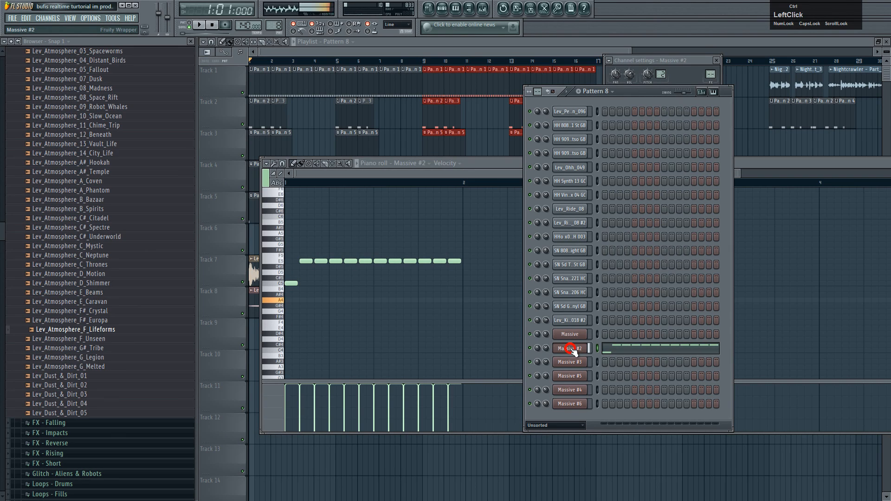
pyautogui.press('space')
pyautogui.press('space')
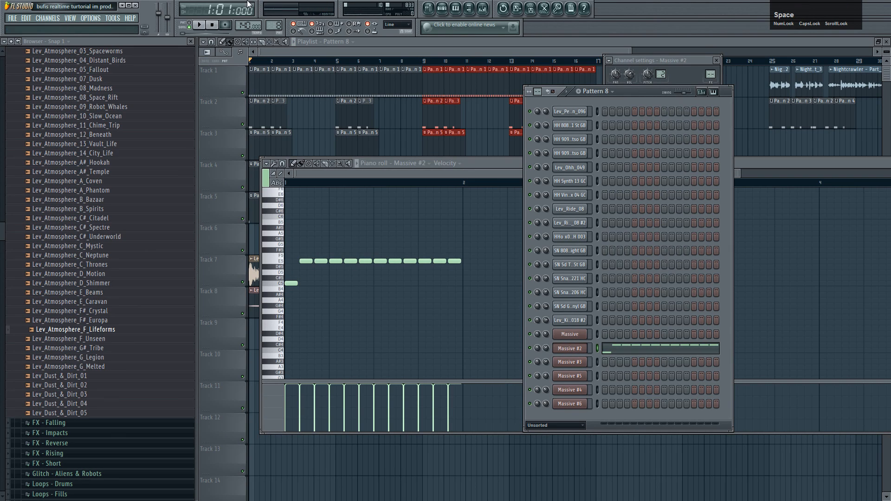
pyautogui.click(189, 25)
pyautogui.click(208, 26)
pyautogui.press('space')
# Step: Set the 5 LFO ratio of Massive #2 to 1/4 and shift its sine curve's phase while Pattern 8 plays
pyautogui.click(570, 348)
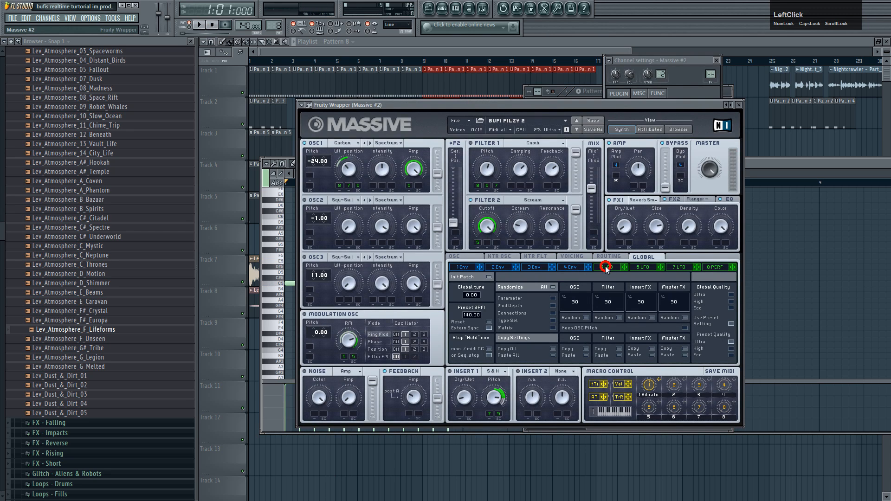
pyautogui.click(606, 268)
pyautogui.press('space')
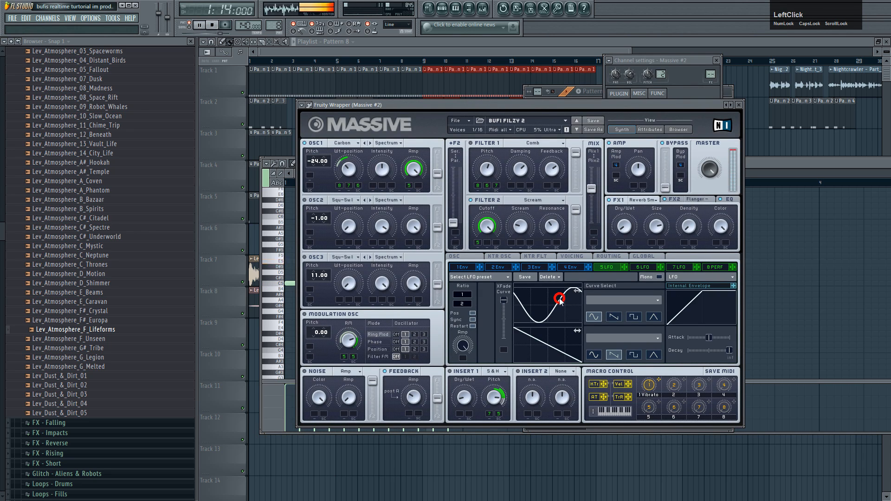
pyautogui.moveTo(560, 300); pyautogui.dragTo(562, 302)
pyautogui.click(469, 305)
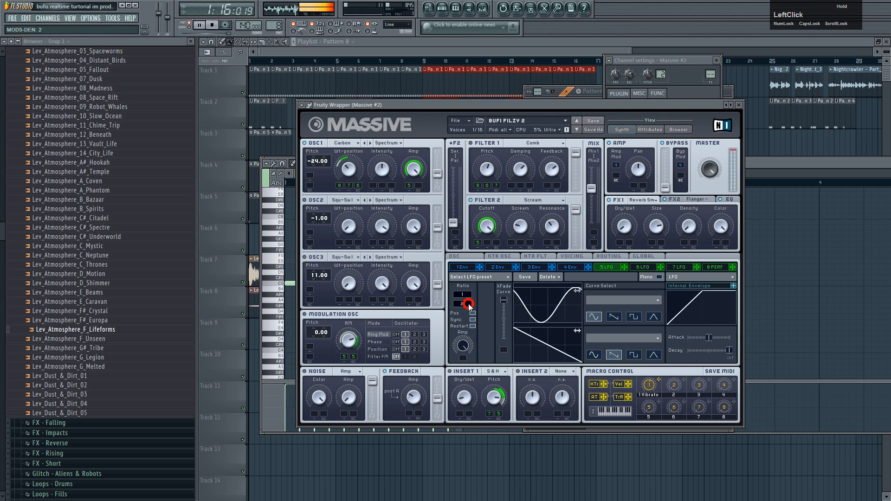
pyautogui.moveTo(533, 306); pyautogui.dragTo(542, 306)
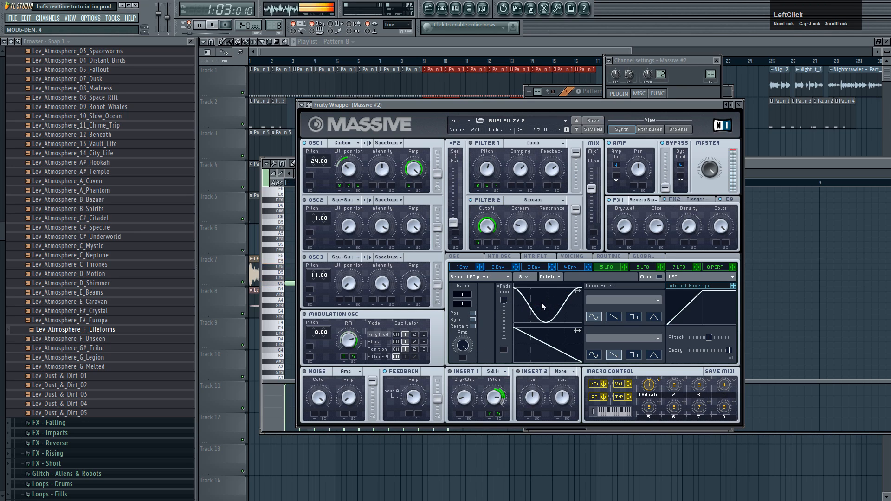
# Step: Set Massive #2's OSC1 intensity to about 0.50, and switch Insert 1 to Sine Shaper with adjusted dry/wet and drive
pyautogui.scroll(-2, 348, 173)
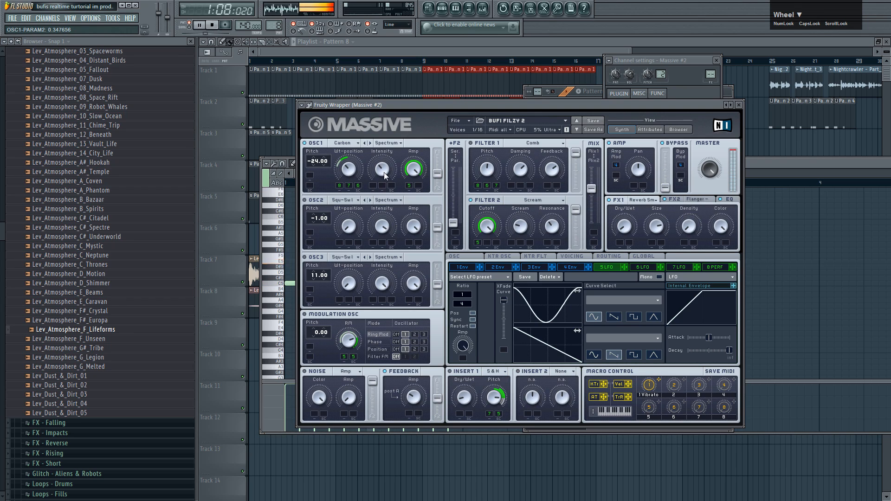
pyautogui.scroll(3, 383, 171)
pyautogui.click(469, 378)
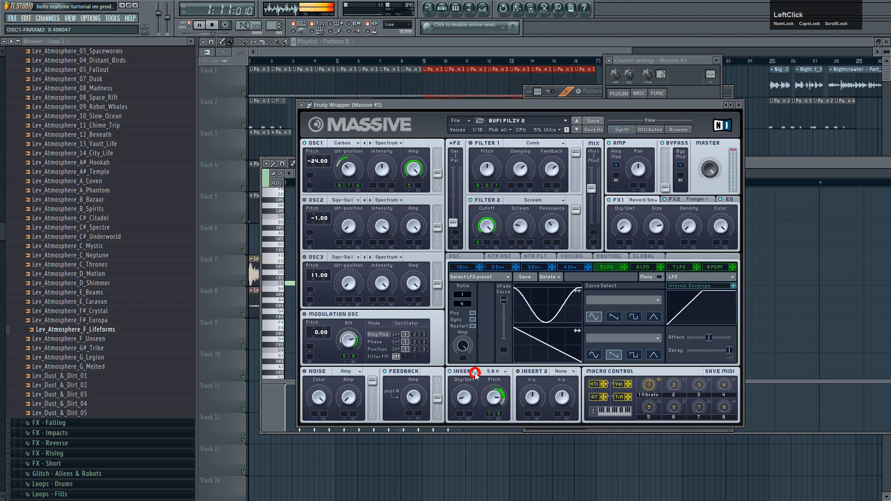
pyautogui.click(502, 373)
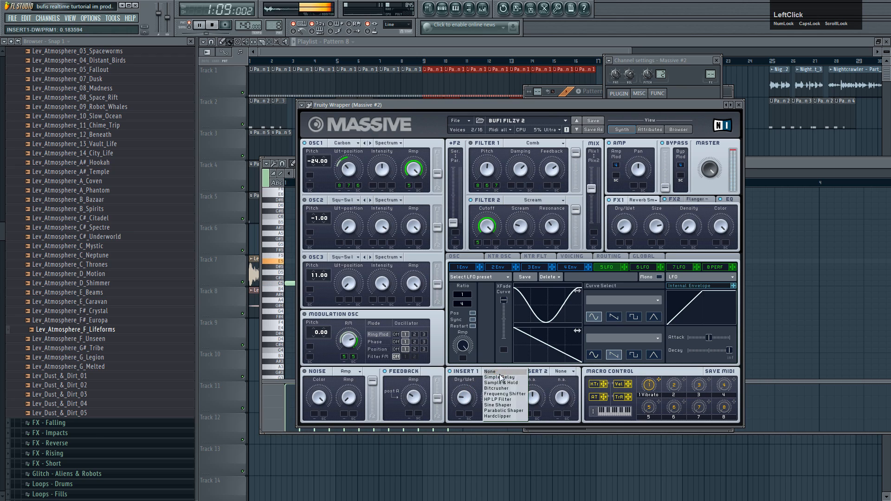
pyautogui.click(501, 407)
pyautogui.moveTo(493, 400); pyautogui.dragTo(473, 336)
pyautogui.moveTo(500, 409); pyautogui.dragTo(471, 380)
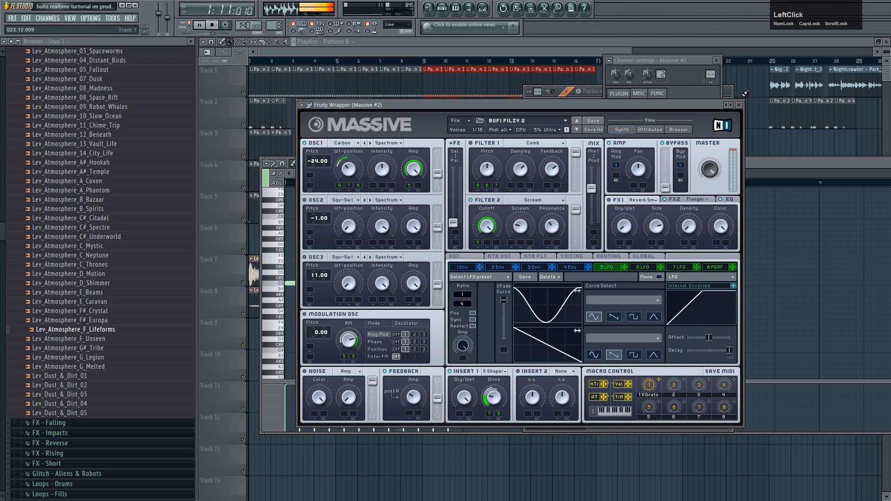
# Step: Stop Pattern 8's playback and view Massive #2's notes in the piano roll
pyautogui.click(458, 372)
pyautogui.press('space')
pyautogui.click(213, 25)
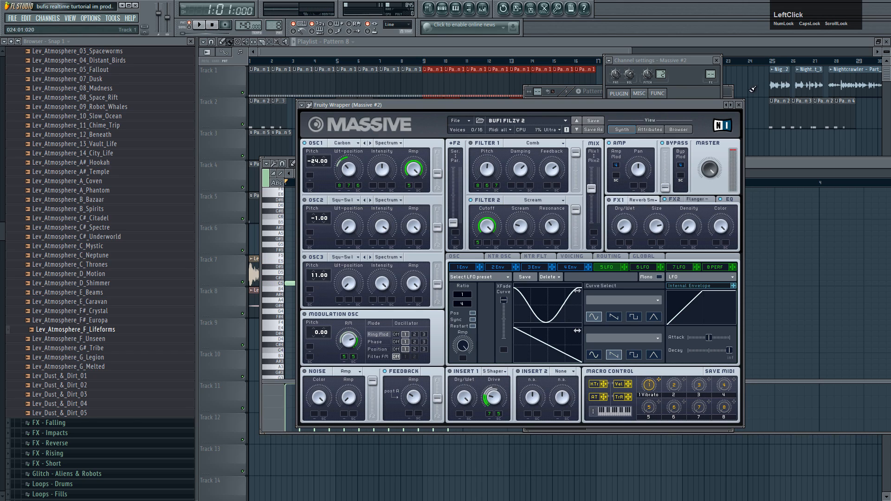
pyautogui.click(739, 105)
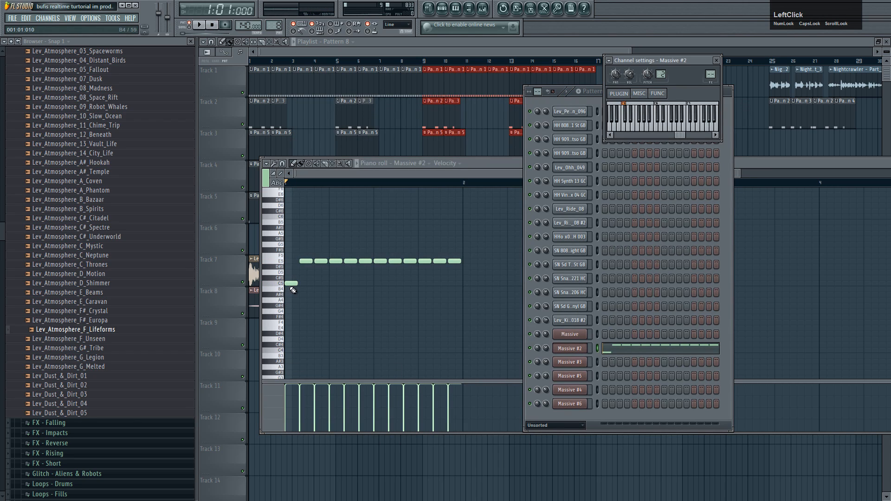
# Step: Set Massive #2's voicing to Monophon with the Legato Triller trigger mode
pyautogui.click(579, 349)
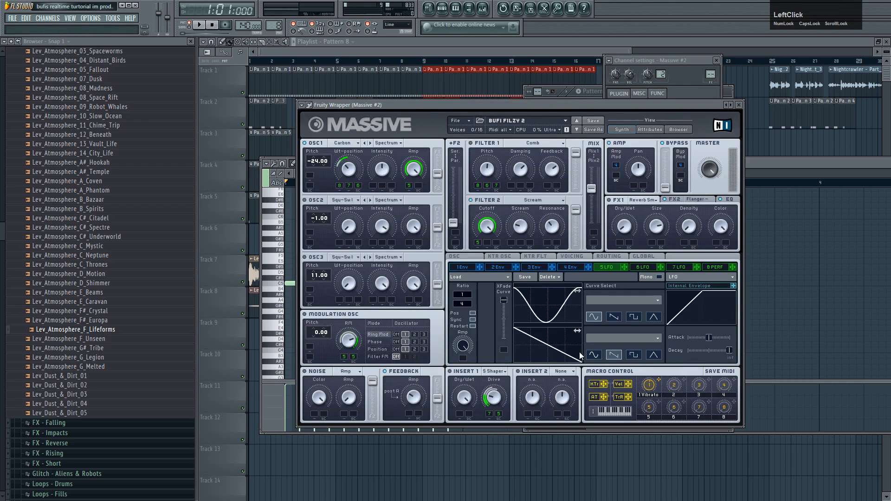
pyautogui.click(577, 258)
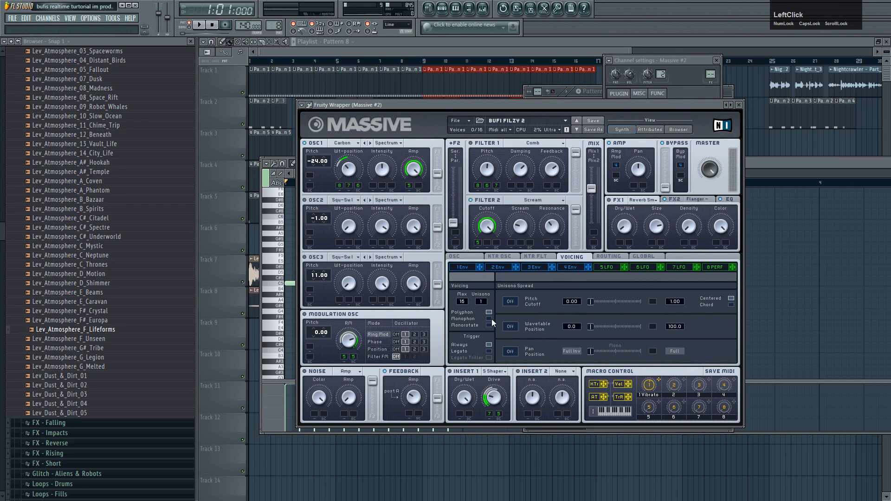
pyautogui.click(467, 258)
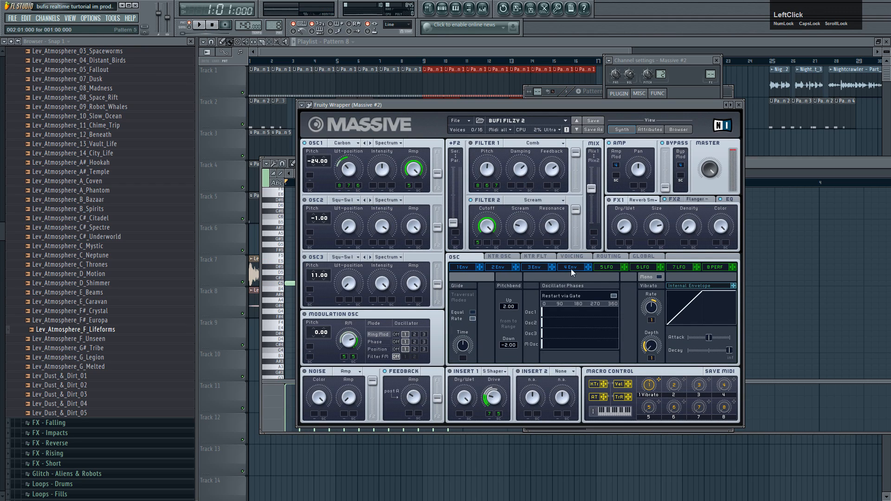
pyautogui.click(574, 257)
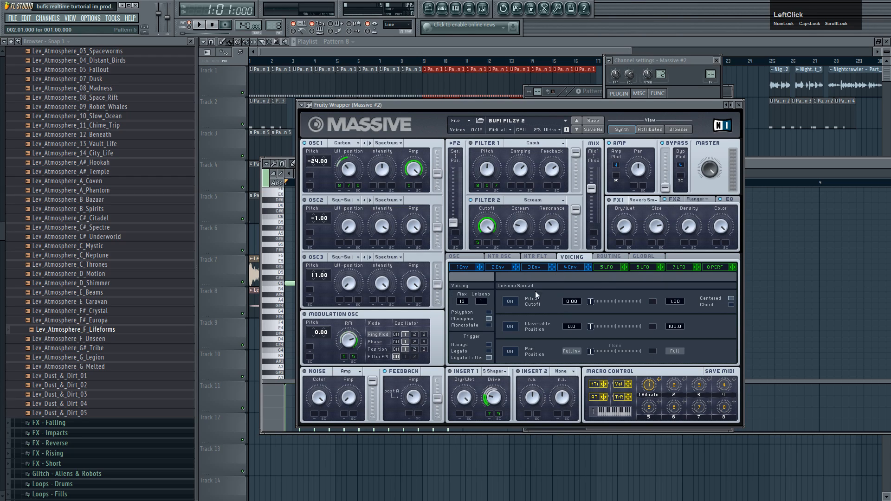
# Step: Raise Massive #2's oscillator glide time to about 0.58 and audition Pattern 8
pyautogui.click(473, 258)
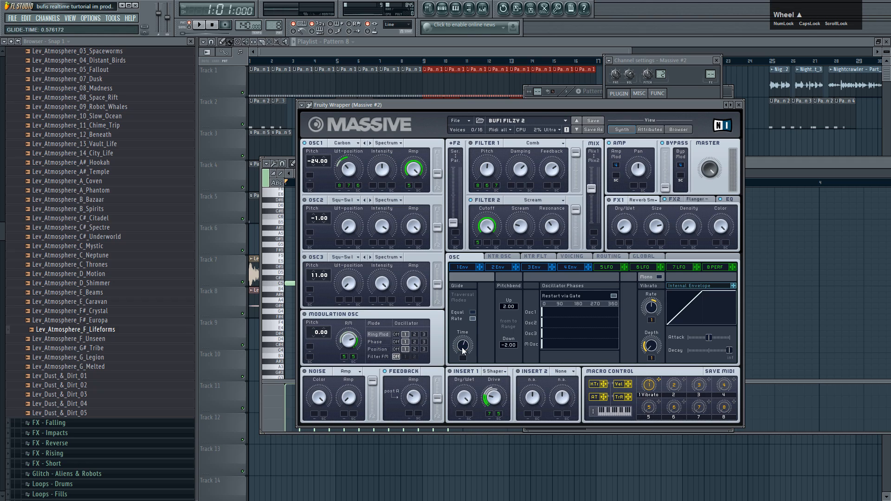
pyautogui.click(213, 25)
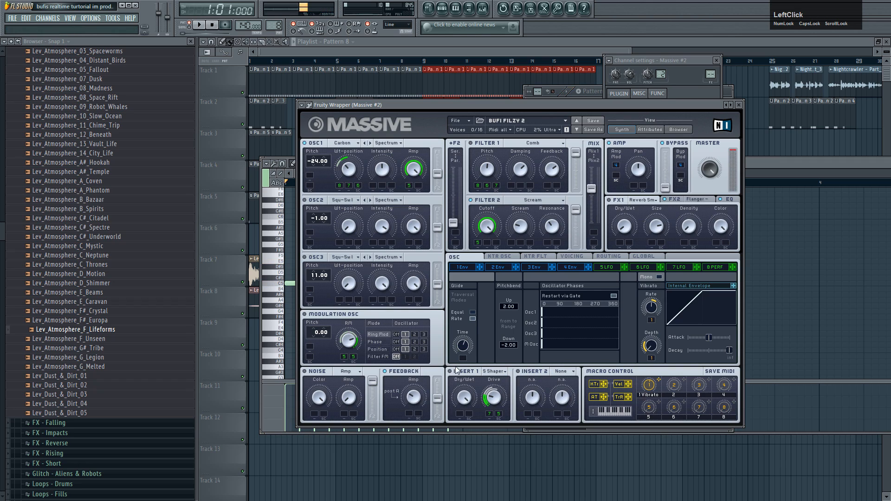
pyautogui.scroll(2, 467, 344)
pyautogui.click(209, 25)
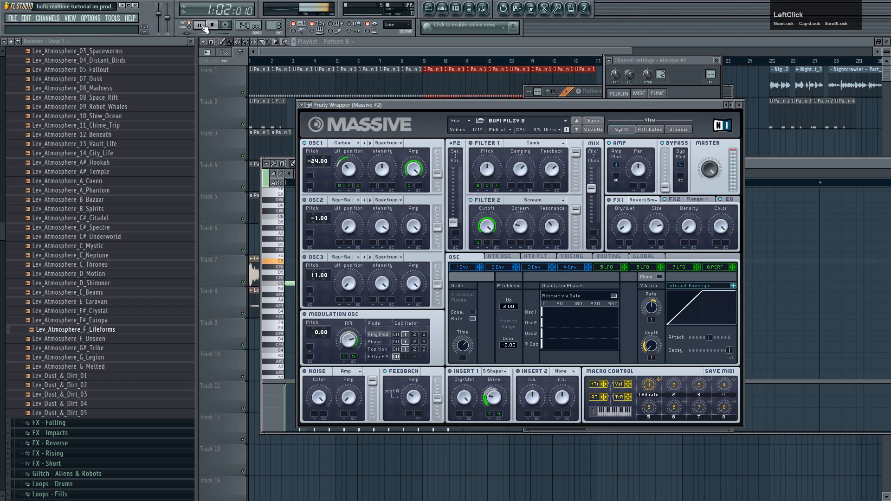
# Step: Extend Massive #2's row of repeated notes through most of bar 2, move it up to F5 and play the pattern
pyautogui.click(739, 105)
pyautogui.press('space')
pyautogui.moveTo(487, 235); pyautogui.dragTo(469, 260)
pyautogui.moveTo(679, 242); pyautogui.dragTo(303, 255)
pyautogui.press('space')
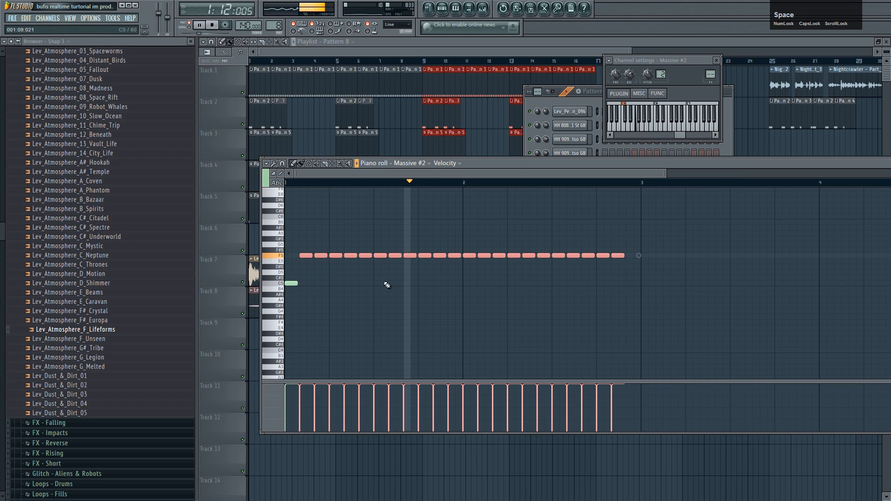
# Step: Raise the first note of bar 2 to A5 and audition the pattern
pyautogui.press('space')
pyautogui.keyDown('ctrl'); pyautogui.click(466, 243); pyautogui.keyUp('ctrl')
pyautogui.click(467, 255)
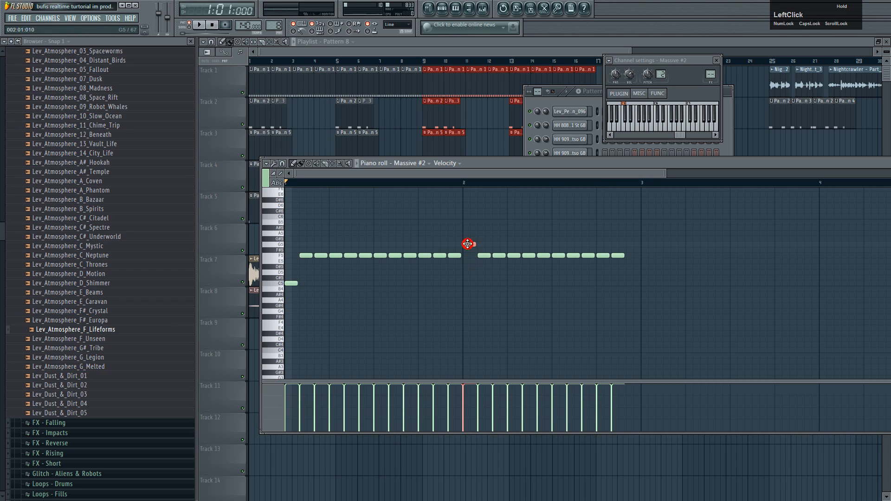
pyautogui.moveTo(468, 236); pyautogui.dragTo(469, 232)
pyautogui.press('space')
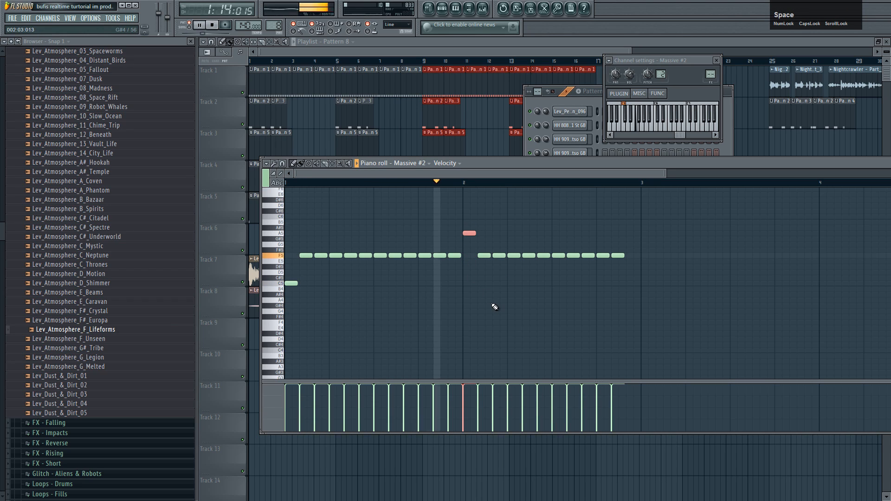
pyautogui.press('space')
# Step: Audition neighbouring pitches, lower the first note of bar 2 to F#5 and play the pattern
pyautogui.click(471, 237)
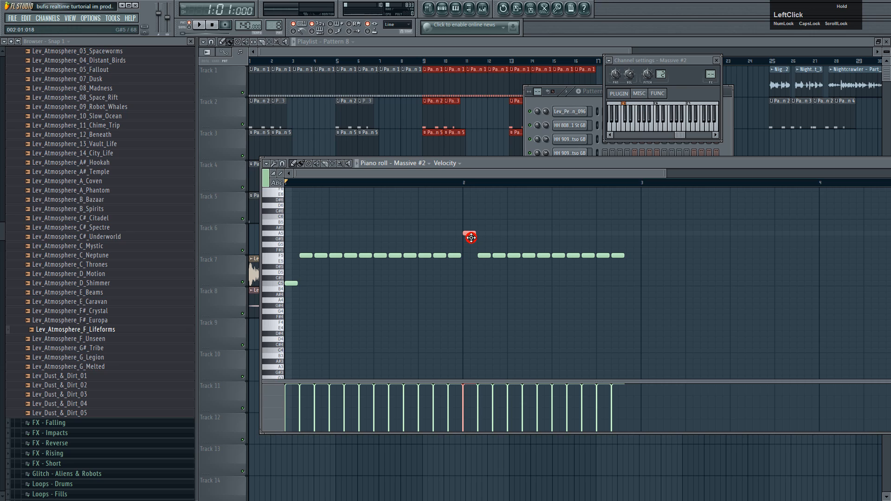
pyautogui.click(280, 238)
pyautogui.click(280, 240)
pyautogui.click(280, 244)
pyautogui.click(280, 248)
pyautogui.press('space')
pyautogui.moveTo(469, 238); pyautogui.dragTo(469, 250)
pyautogui.press('space')
# Step: Set the piano roll snap to 1/6 step, then shorten the first three notes and space them slightly wider
pyautogui.moveTo(295, 245); pyautogui.dragTo(319, 285)
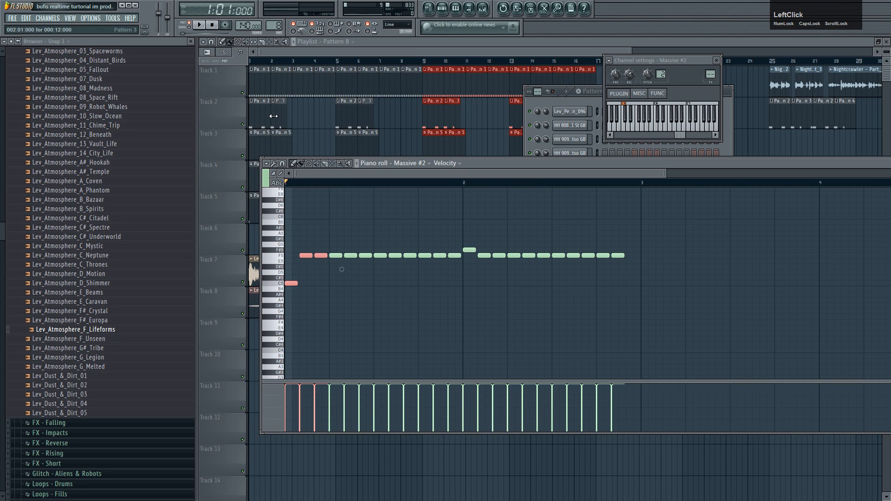
pyautogui.click(283, 163)
pyautogui.click(295, 214)
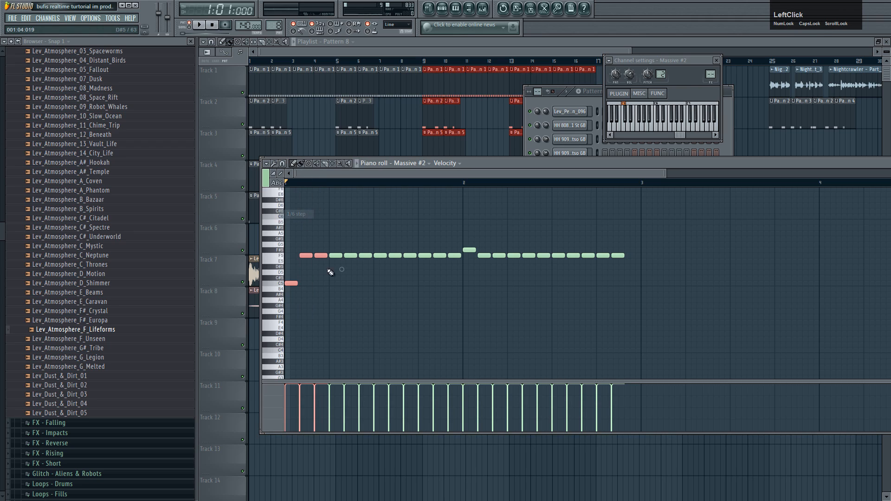
pyautogui.moveTo(340, 270); pyautogui.dragTo(343, 268)
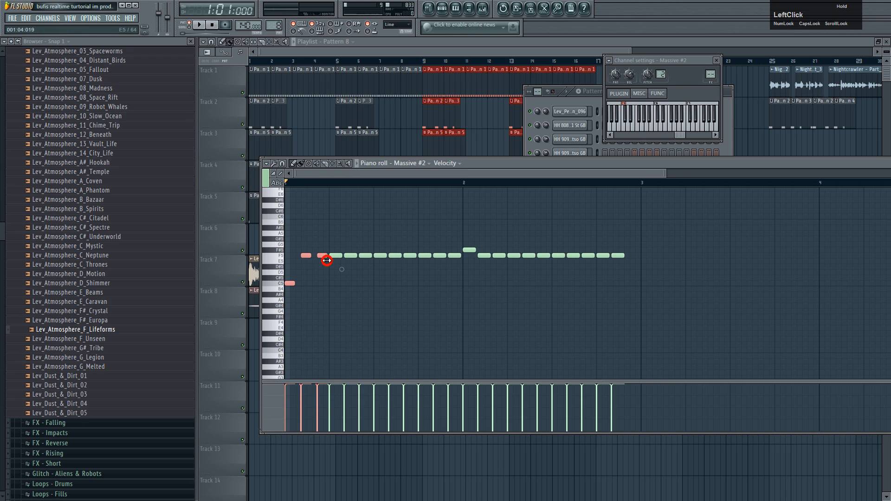
# Step: Change the piano roll snap and delete the F5 notes after the first three notes in bar 1
pyautogui.click(282, 163)
pyautogui.click(296, 188)
pyautogui.rightClick(336, 256)
pyautogui.rightClick(452, 256)
# Step: Duplicate the three-note group onto beats 2, 3 and 4 of bar 1, and raise beat 3's C5 note to F#5
pyautogui.moveTo(364, 225)
pyautogui.mouseDown()
pyautogui.moveTo(284, 280)
pyautogui.moveTo(293, 291)
pyautogui.moveTo(350, 254)
pyautogui.mouseUp()
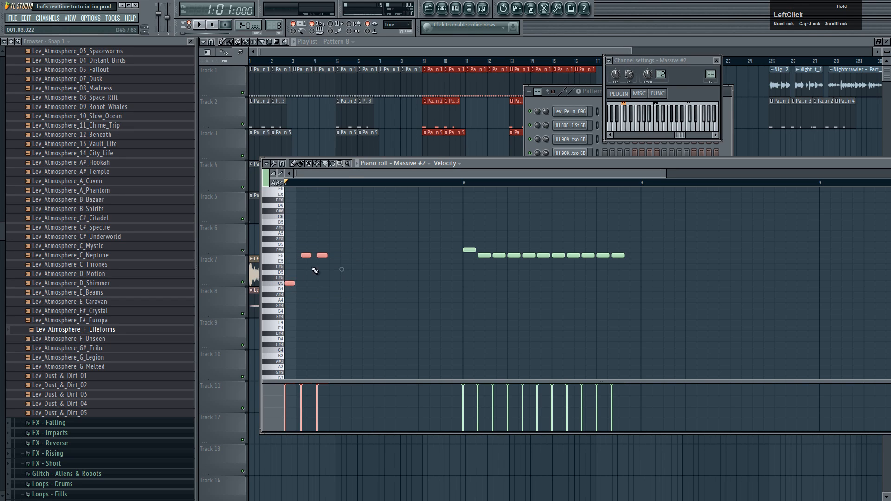
pyautogui.moveTo(290, 283); pyautogui.dragTo(333, 283)
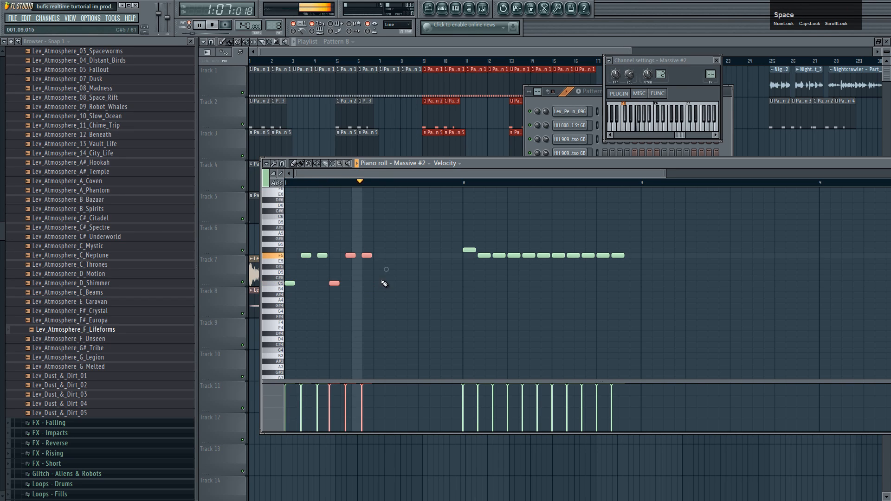
pyautogui.moveTo(397, 238); pyautogui.dragTo(275, 322)
pyautogui.moveTo(291, 282); pyautogui.dragTo(383, 282)
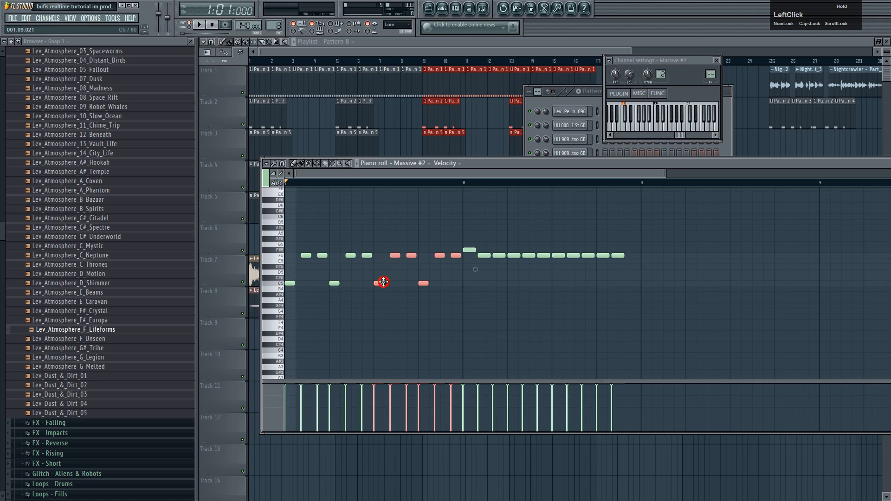
pyautogui.click(378, 283)
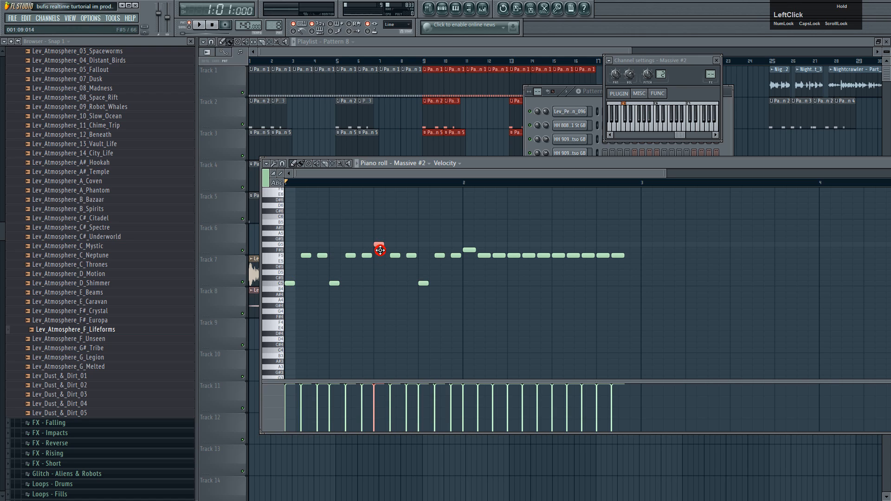
# Step: Replace bar 2's old notes with three-note groups on all four beats, with every note on F5, while auditioning
pyautogui.rightClick(473, 252)
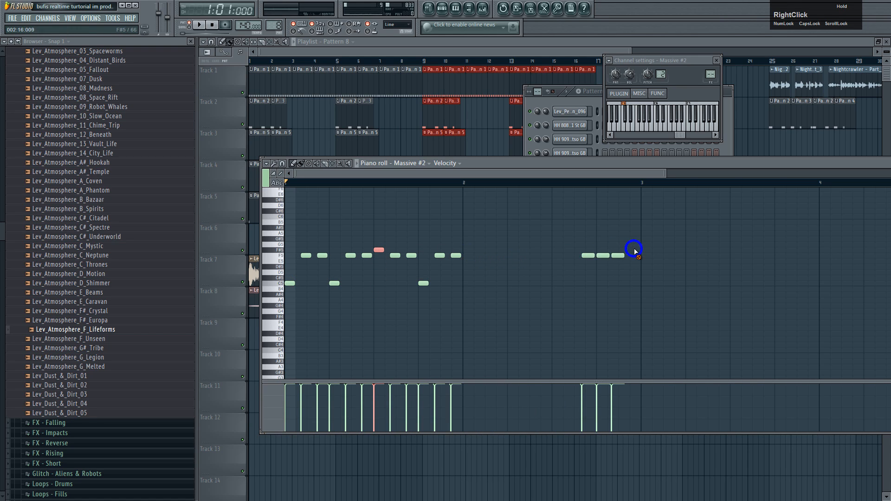
pyautogui.moveTo(567, 242); pyautogui.dragTo(469, 281)
pyautogui.click(468, 282)
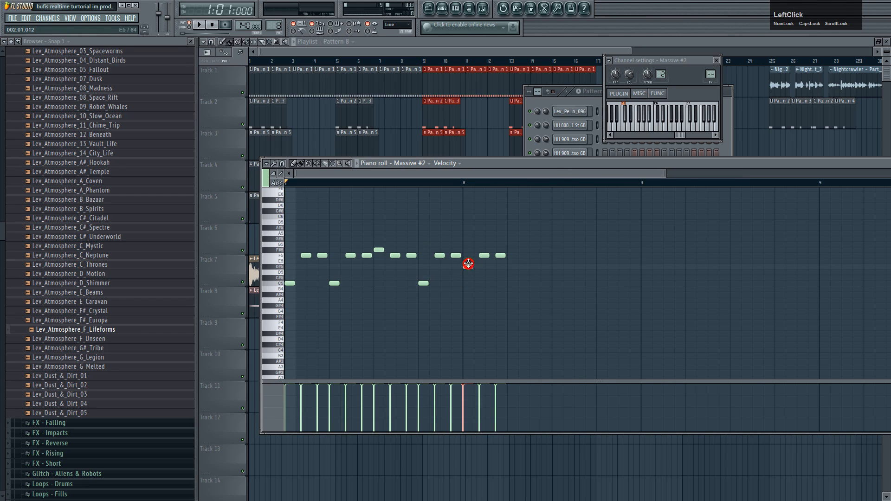
pyautogui.press('space')
pyautogui.moveTo(523, 238); pyautogui.dragTo(601, 255)
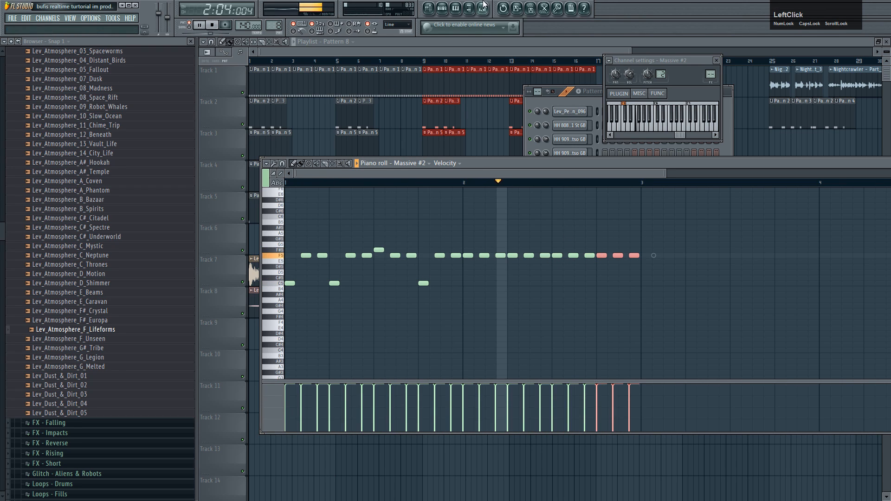
# Step: Reopen Massive #2 and set 4 Env's release to about 0.25 and its decay to about 0.58 during playback
pyautogui.click(548, 111)
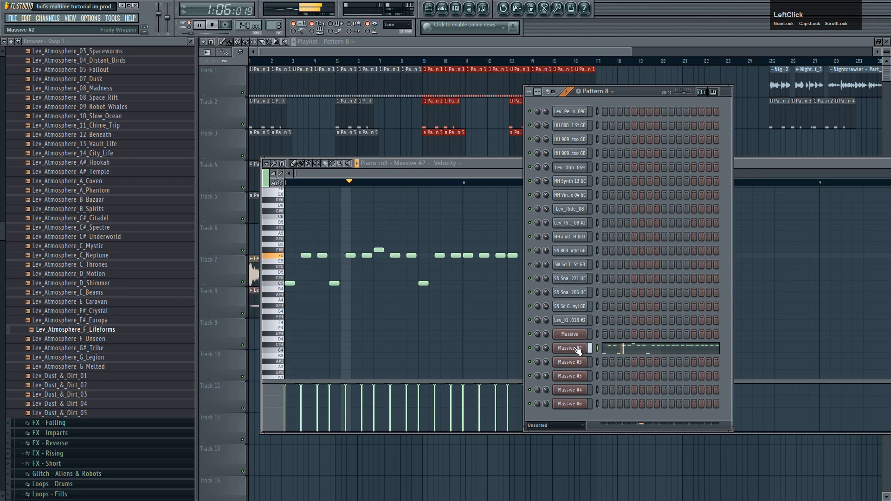
pyautogui.click(576, 349)
pyautogui.click(573, 267)
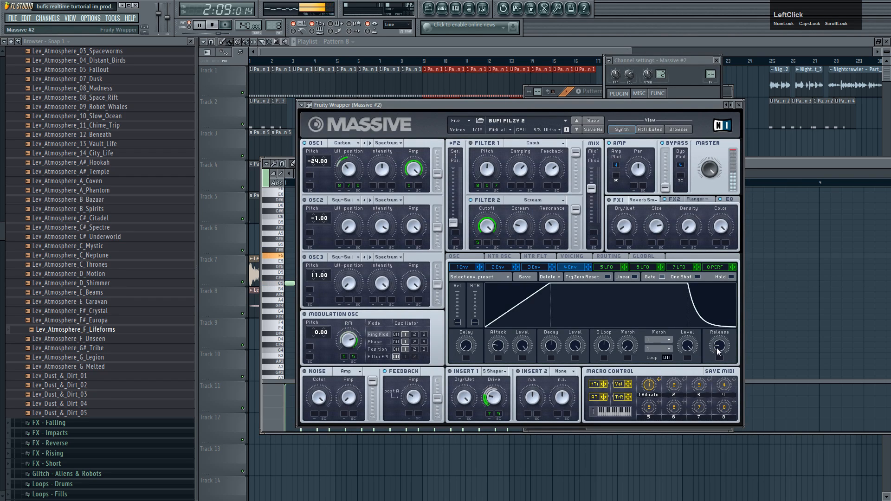
pyautogui.scroll(3, 719, 347)
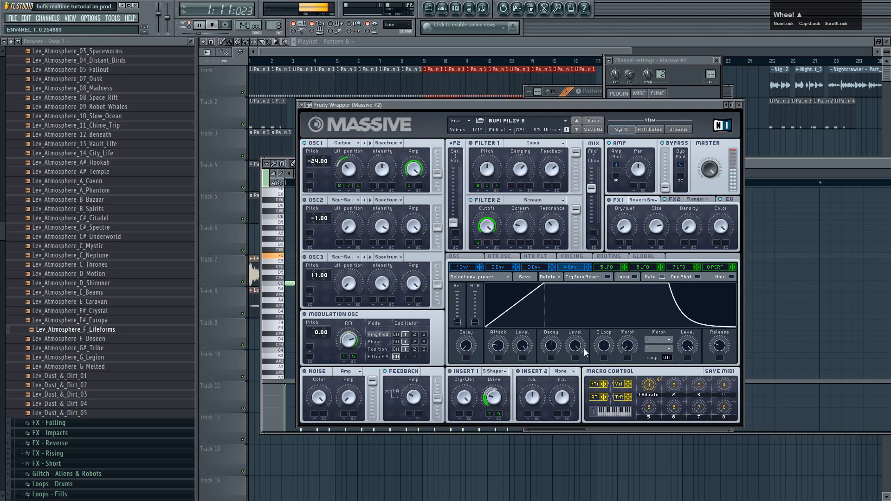
pyautogui.scroll(3, 550, 346)
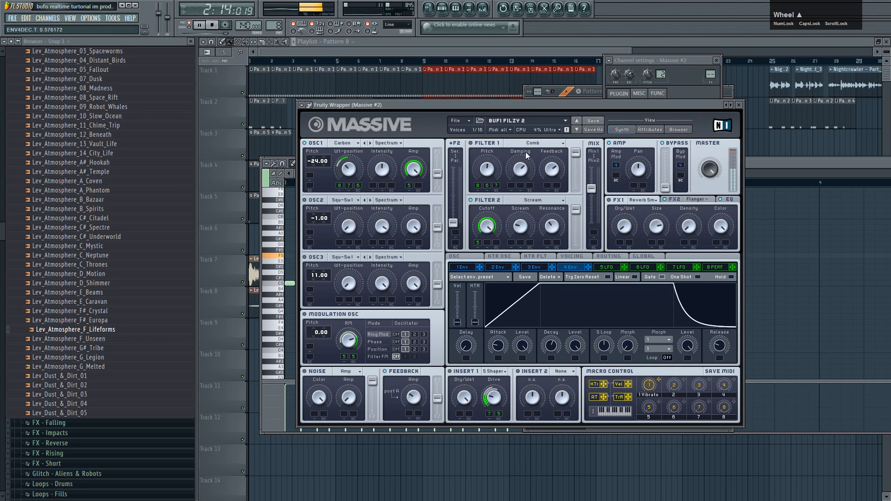
# Step: Lower Filter 1's pitch and adjust its damping and feedback to about 0.58 while Pattern 8 plays
pyautogui.click(524, 170)
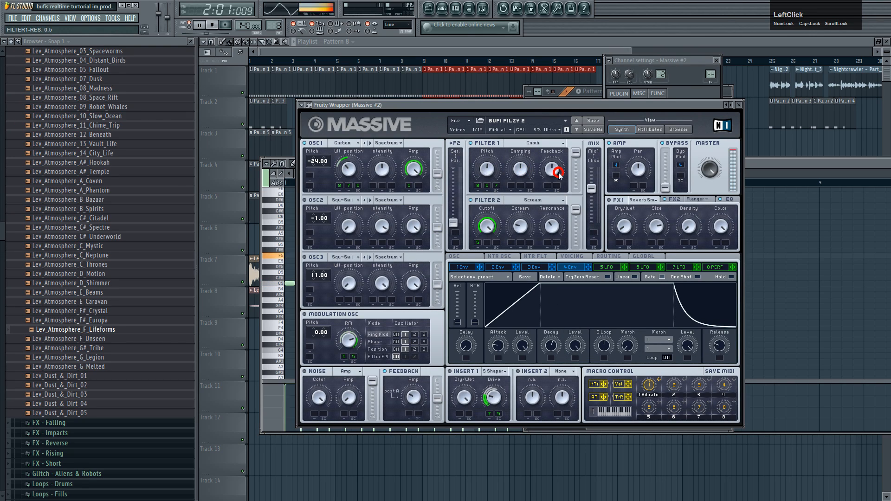
pyautogui.scroll(-3, 482, 170)
pyautogui.scroll(-2, 486, 172)
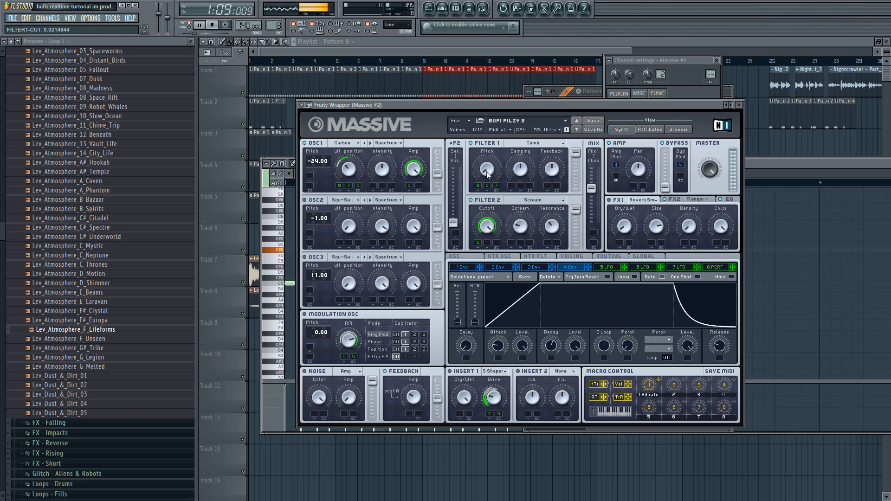
pyautogui.scroll(-3, 523, 172)
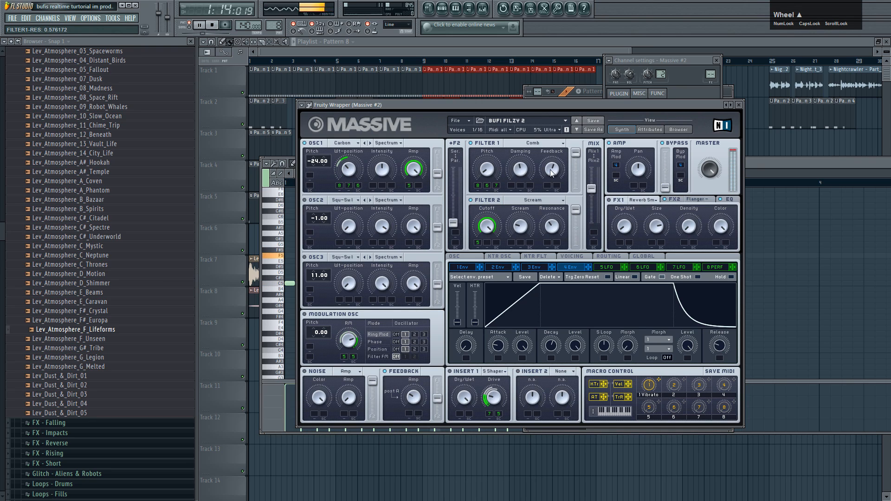
pyautogui.scroll(2, 522, 170)
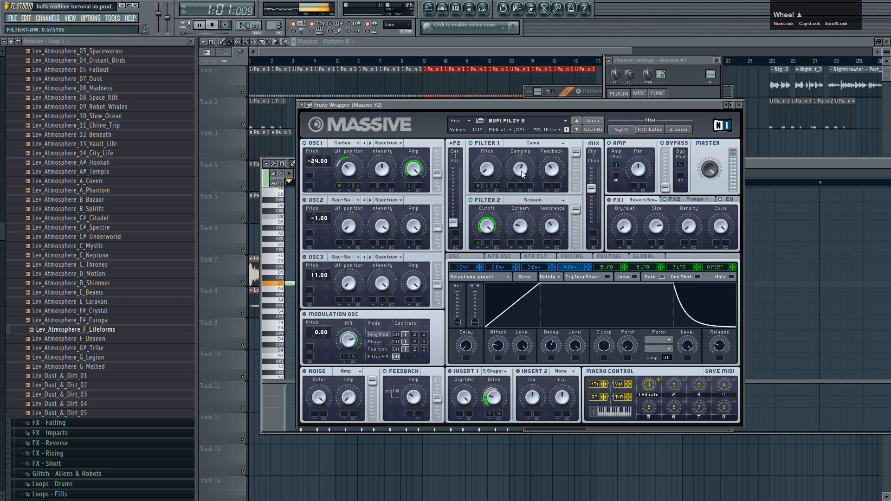
pyautogui.scroll(2, 378, 169)
# Step: Vary OSC1's intensity, set its Wt-position to about 0.32 and close Massive #2
pyautogui.scroll(-2, 379, 170)
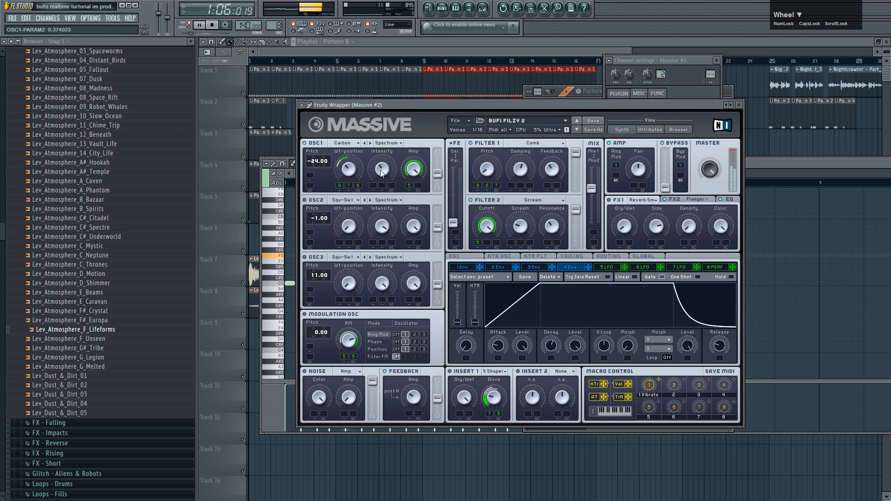
pyautogui.scroll(3, 349, 172)
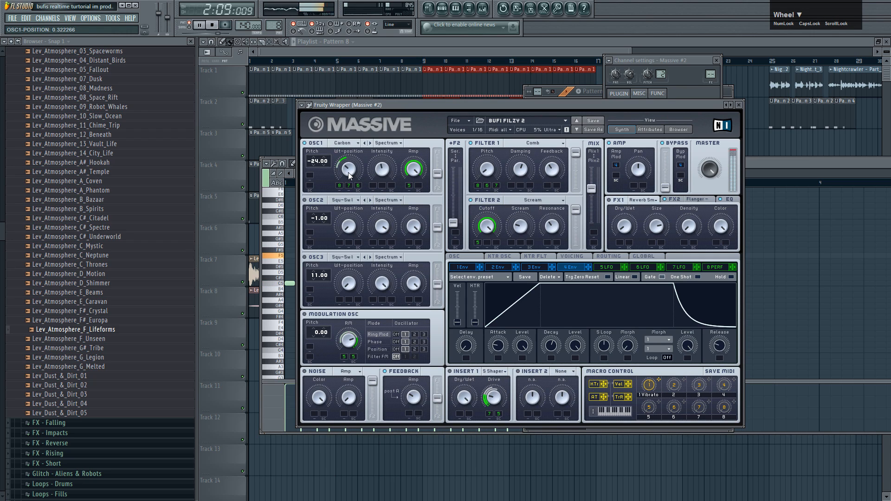
pyautogui.click(739, 105)
# Step: Reopen Massive #2, lower the FX2 Flanger's dry/wet to about 0.07, close the plugin and stop playback
pyautogui.click(562, 349)
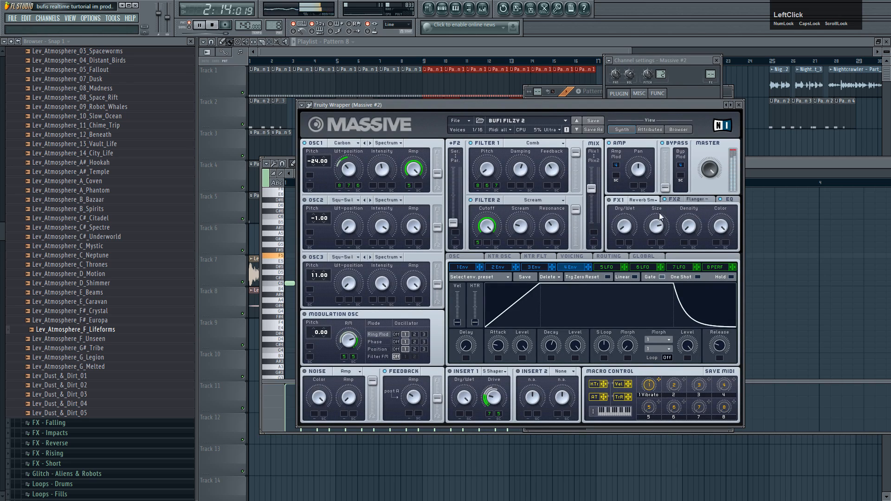
pyautogui.click(675, 199)
pyautogui.moveTo(630, 226); pyautogui.dragTo(631, 237)
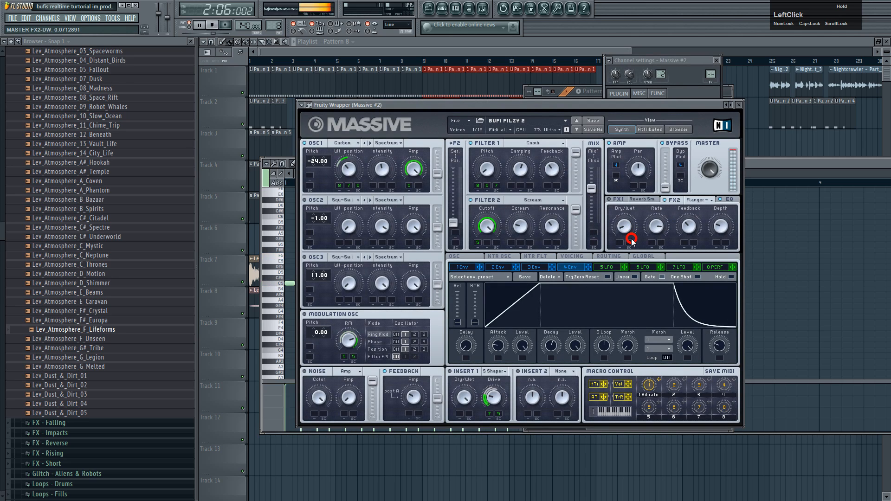
pyautogui.click(738, 105)
pyautogui.press('space')
# Step: Examine Massive #2's LFO 5, 6 and 7, the Performer and the OSC page settings
pyautogui.click(567, 349)
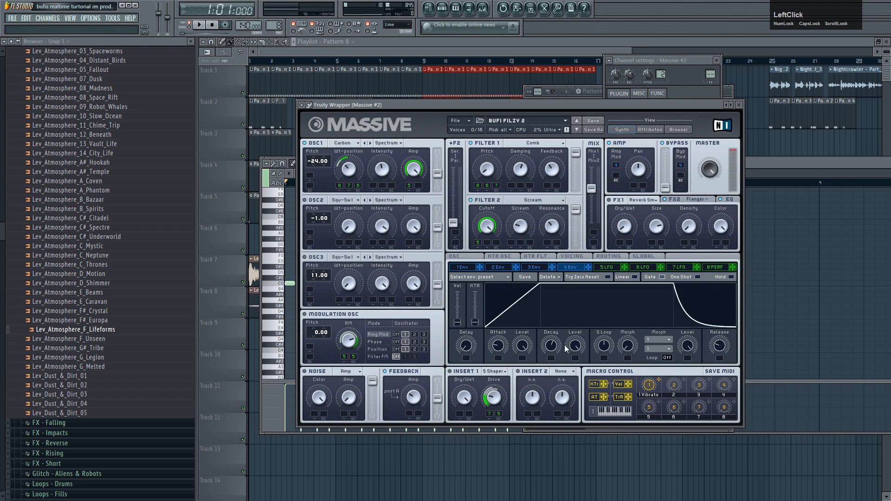
pyautogui.click(615, 267)
pyautogui.click(642, 266)
pyautogui.click(674, 267)
pyautogui.click(723, 268)
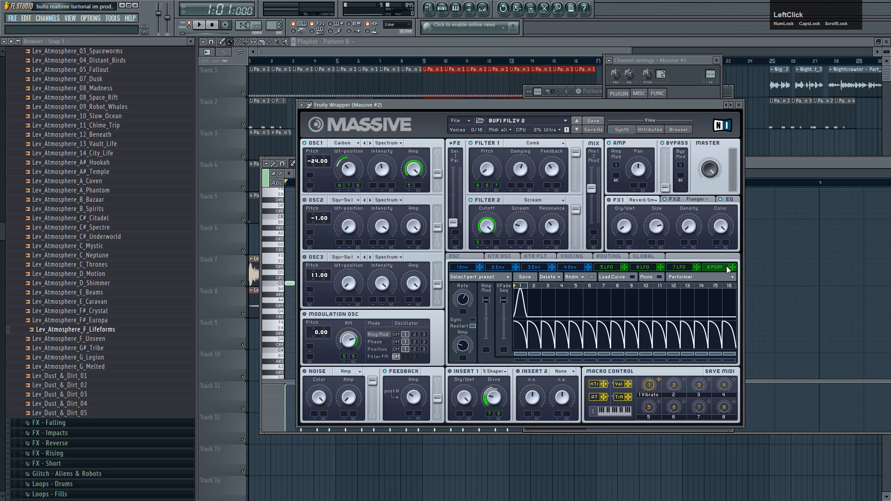
pyautogui.click(739, 104)
pyautogui.click(575, 349)
pyautogui.click(466, 258)
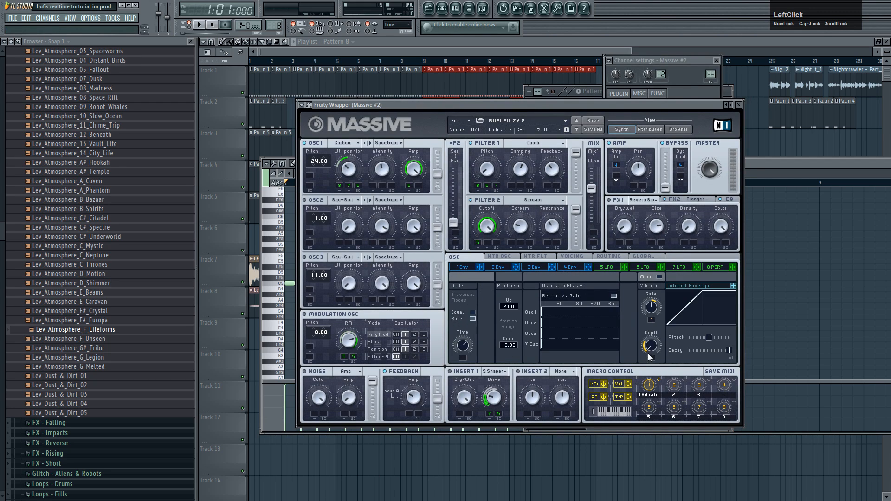
pyautogui.click(738, 105)
# Step: Position the Pattern 8 clip at bar 1 of Track 9, audition it and place a copy just after bar 17
pyautogui.click(188, 27)
pyautogui.click(199, 25)
pyautogui.click(212, 25)
pyautogui.click(277, 52)
pyautogui.click(264, 336)
pyautogui.moveTo(278, 337); pyautogui.dragTo(250, 339)
pyautogui.press('space')
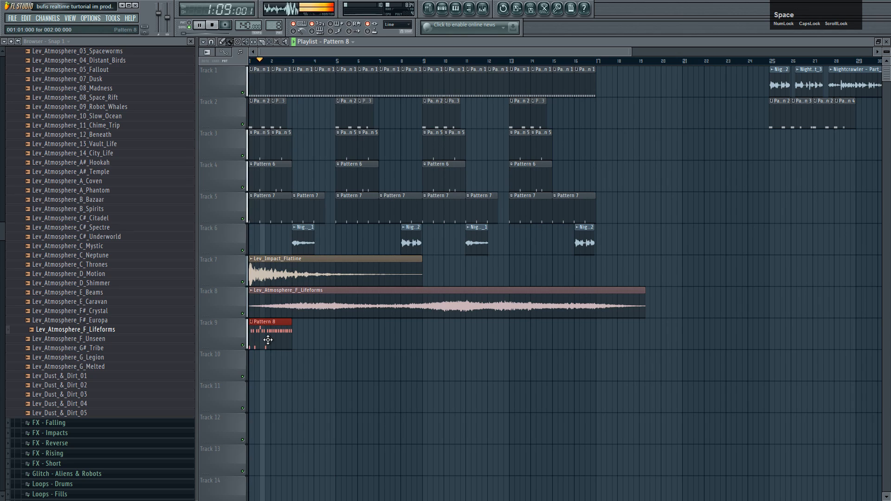
pyautogui.press('space')
pyautogui.moveTo(550, 333); pyautogui.dragTo(614, 332)
# Step: Clone the Massive #2 channel in the step sequencer and close the clone's channel settings
pyautogui.click(445, 13)
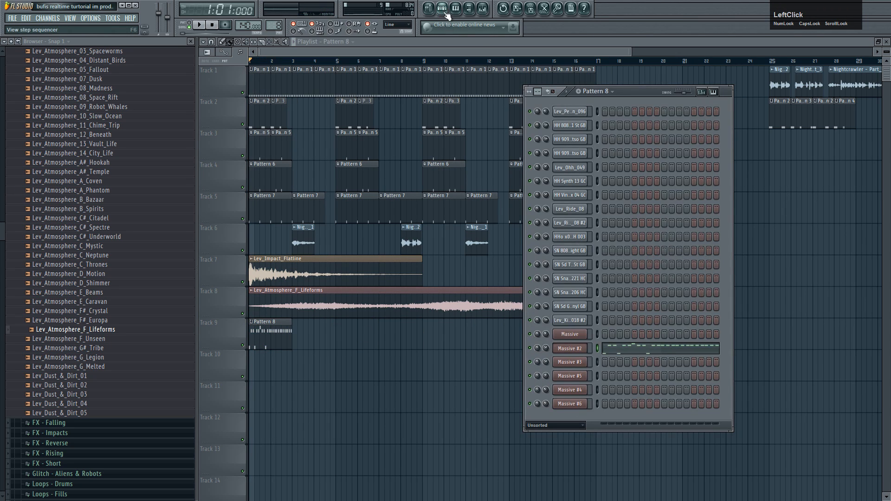
pyautogui.rightClick(586, 346)
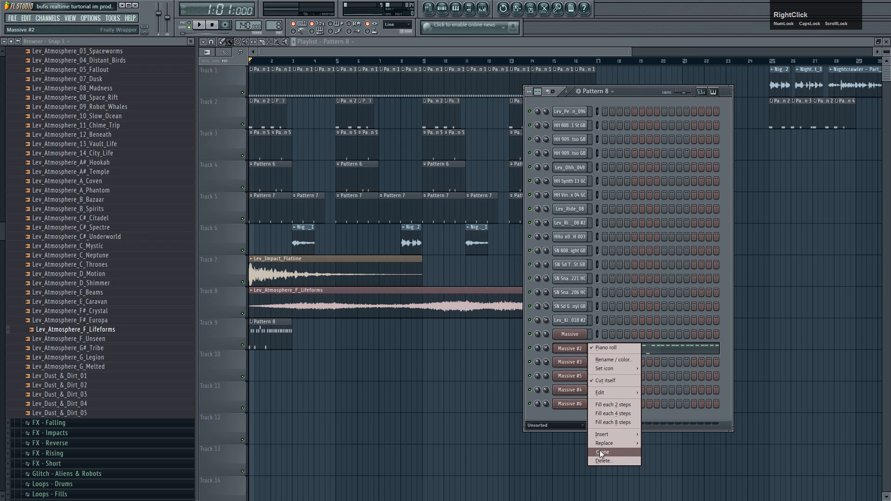
pyautogui.click(601, 453)
pyautogui.click(694, 148)
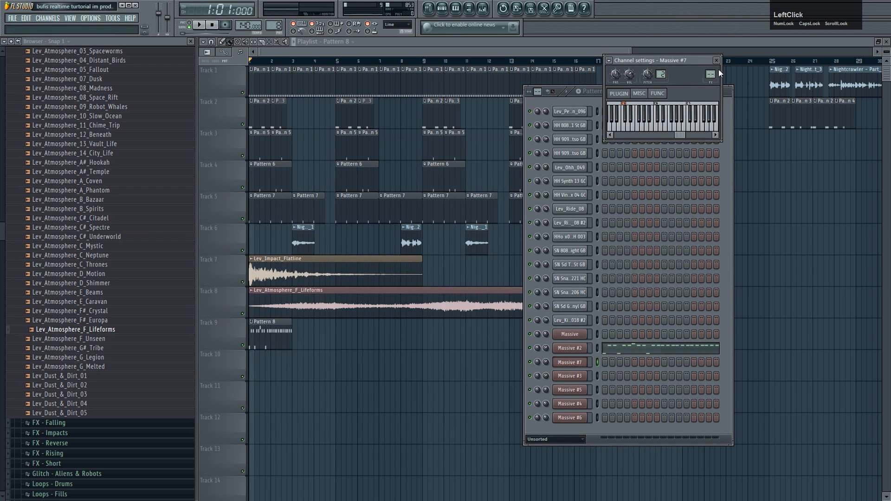
pyautogui.click(715, 61)
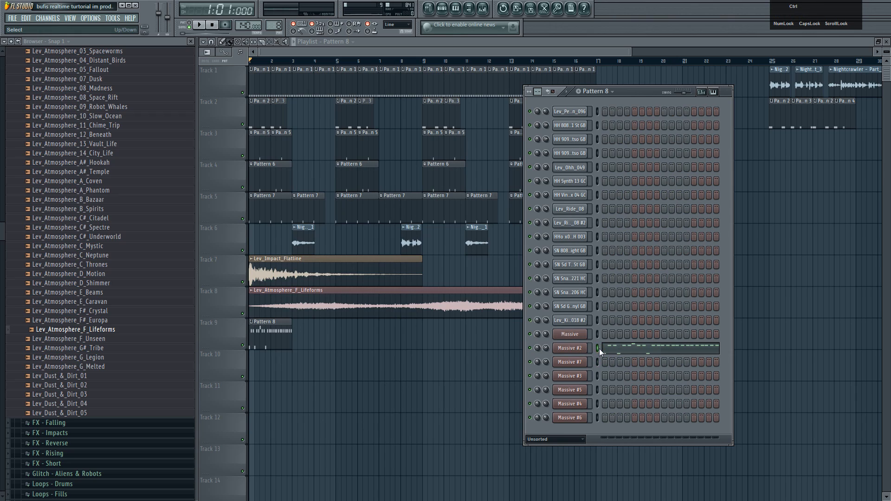
pyautogui.hotkey('ctrl', 'x')
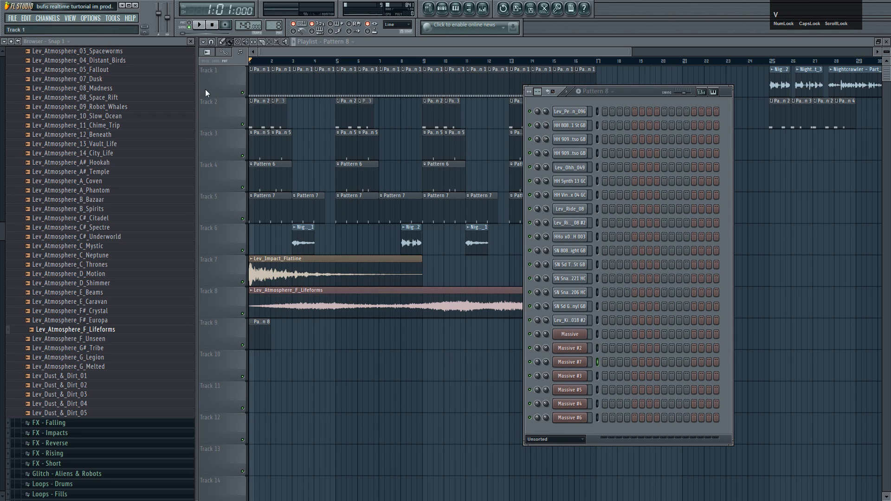
pyautogui.hotkey('ctrl', 'z')
pyautogui.hotkey('ctrl', 'shift', 'z')
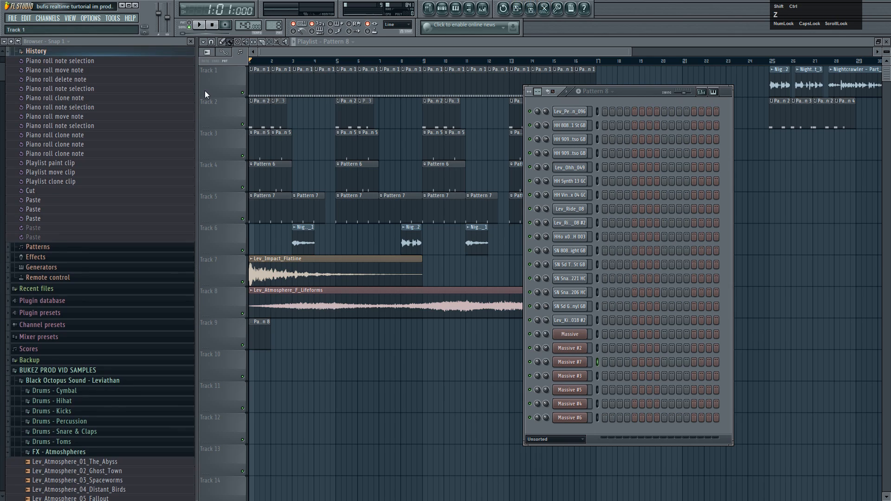
pyautogui.press('capslock')
pyautogui.click(78, 183)
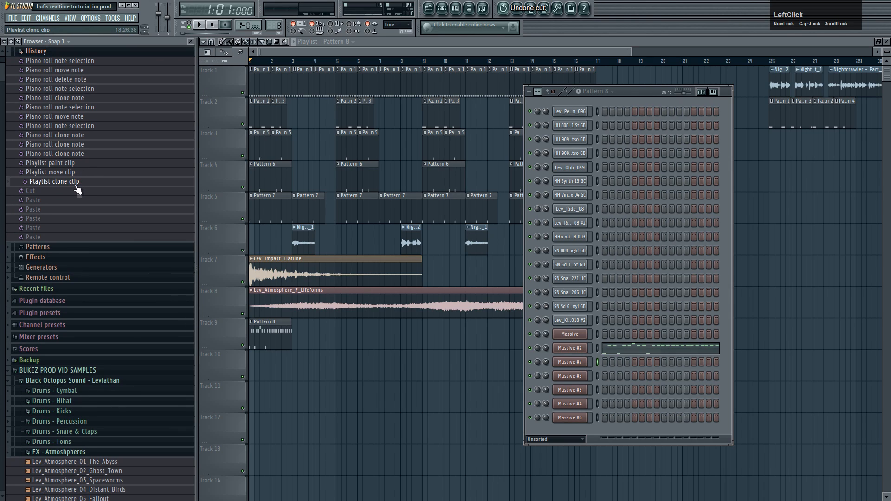
# Step: Copy Massive #2's Pattern 8 notes to Massive #7, then cut them from Massive #2
pyautogui.click(597, 348)
pyautogui.press('Scroll_Lock')
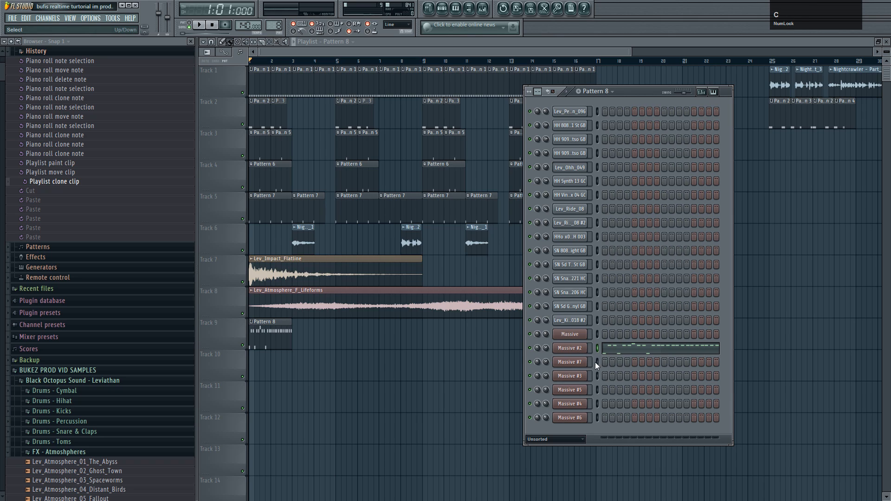
pyautogui.hotkey('ctrl', 'v')
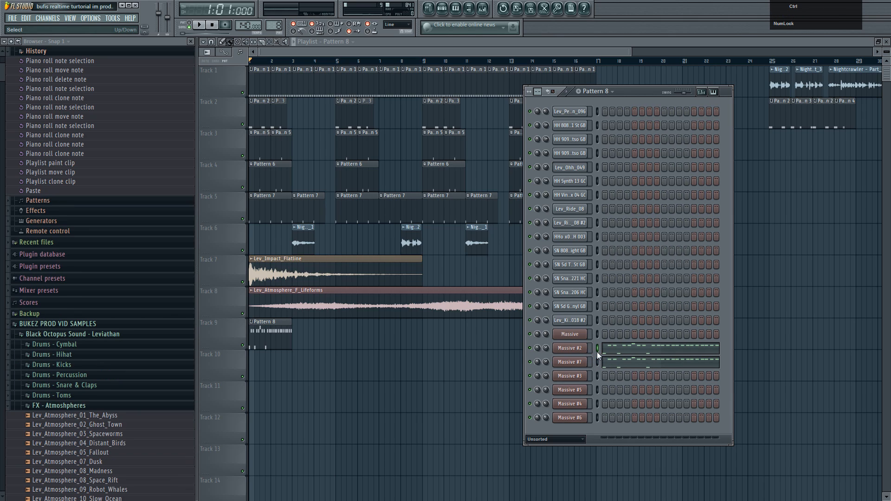
pyautogui.hotkey('ctrl', 'x')
# Step: Open Massive #7 during playback, set OSC1's intensity to 0, lower its amp and stop playback
pyautogui.click(198, 25)
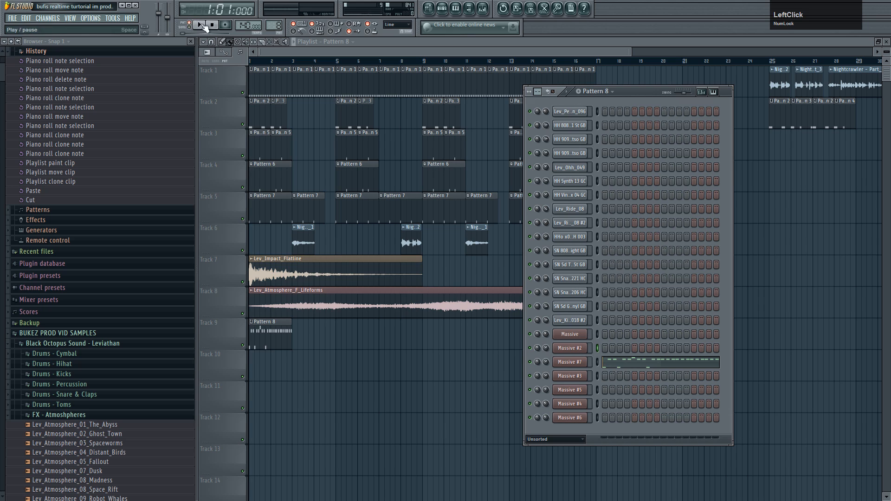
pyautogui.click(569, 363)
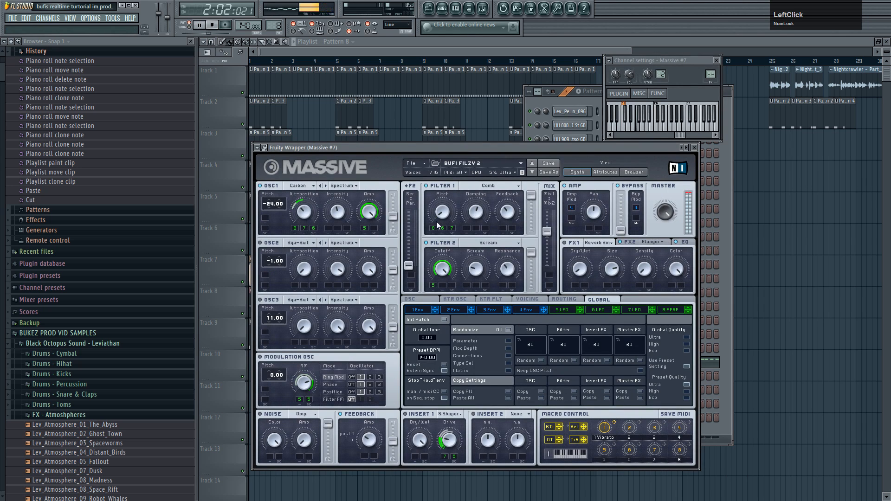
pyautogui.click(342, 215)
pyautogui.scroll(-3, 341, 214)
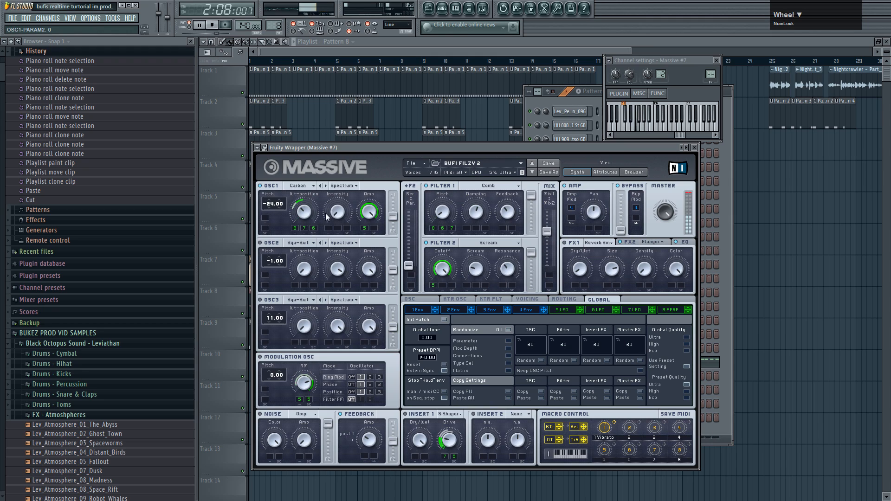
pyautogui.scroll(-3, 365, 214)
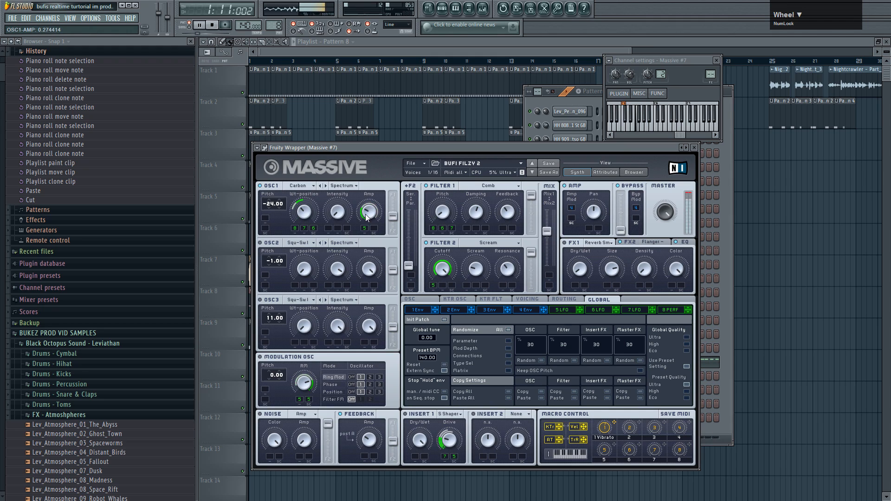
pyautogui.scroll(-4, 366, 213)
pyautogui.scroll(-2, 437, 274)
pyautogui.scroll(3, 438, 274)
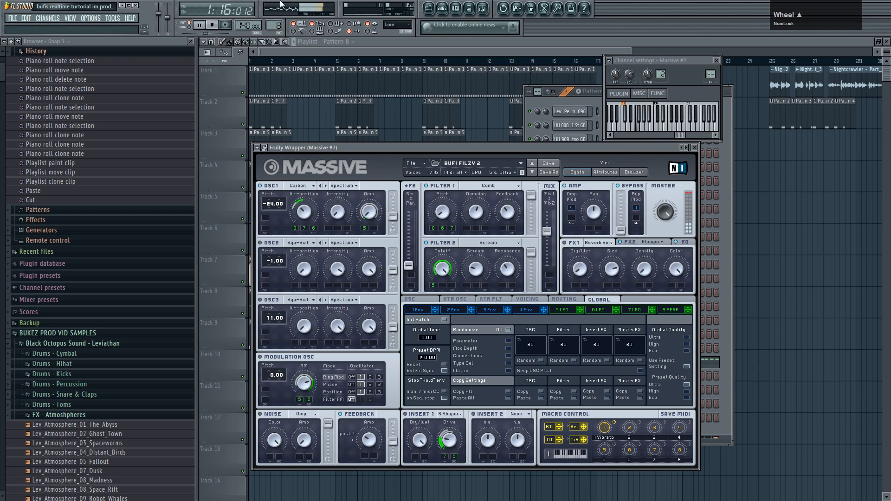
pyautogui.click(211, 24)
# Step: Browse Massive #7's parameters, touch Filter 2's cutoff to locate FILTER2-CUT and create an automation clip for it
pyautogui.click(257, 147)
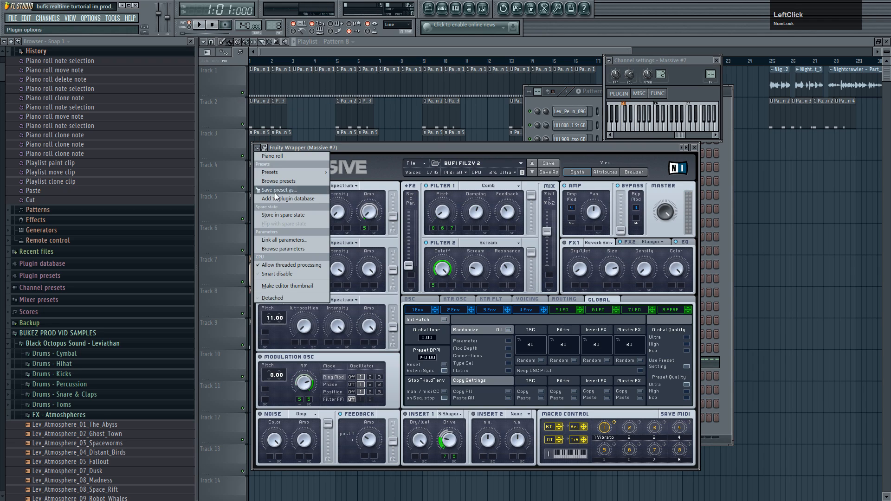
pyautogui.click(290, 248)
pyautogui.click(443, 269)
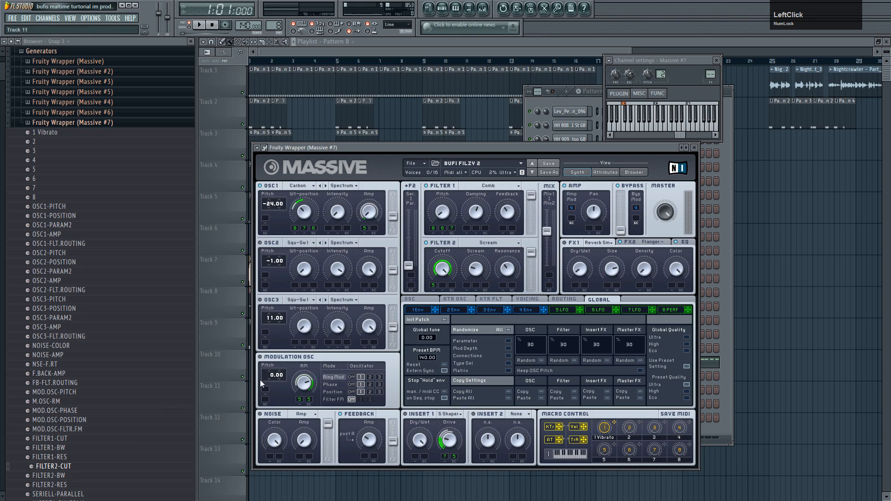
pyautogui.click(477, 272)
pyautogui.click(363, 272)
pyautogui.click(441, 270)
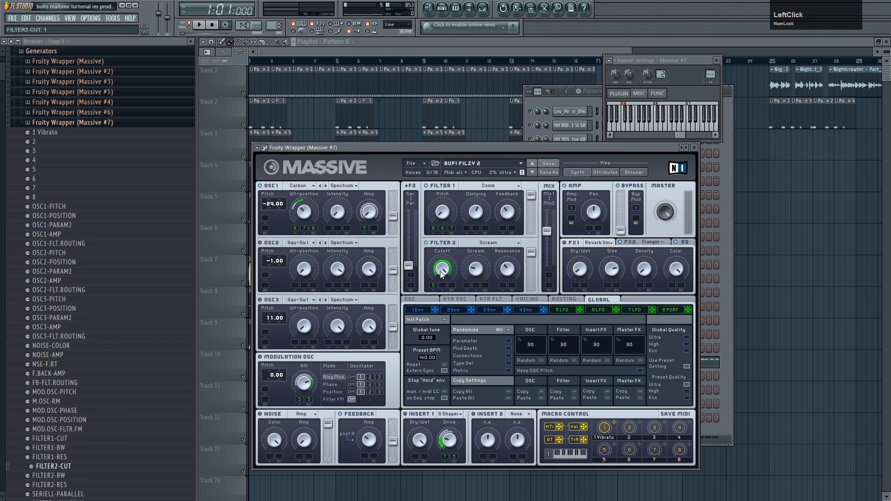
pyautogui.rightClick(64, 471)
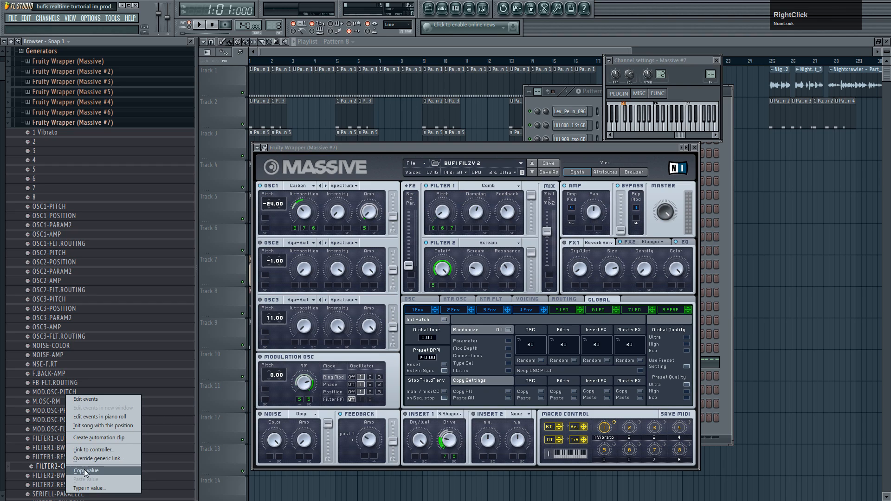
pyautogui.click(99, 438)
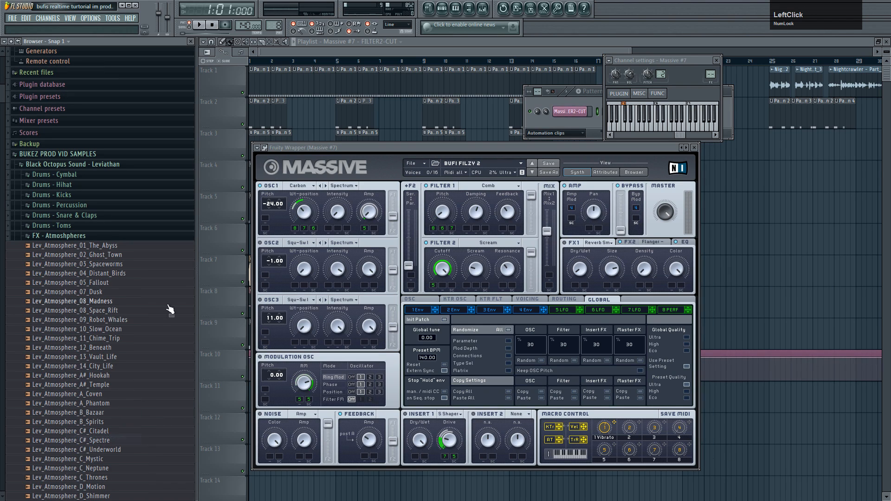
# Step: Lower the start point of the FILTER2-CUT envelope on Track 10, solo Track 9 and audition it
pyautogui.click(448, 51)
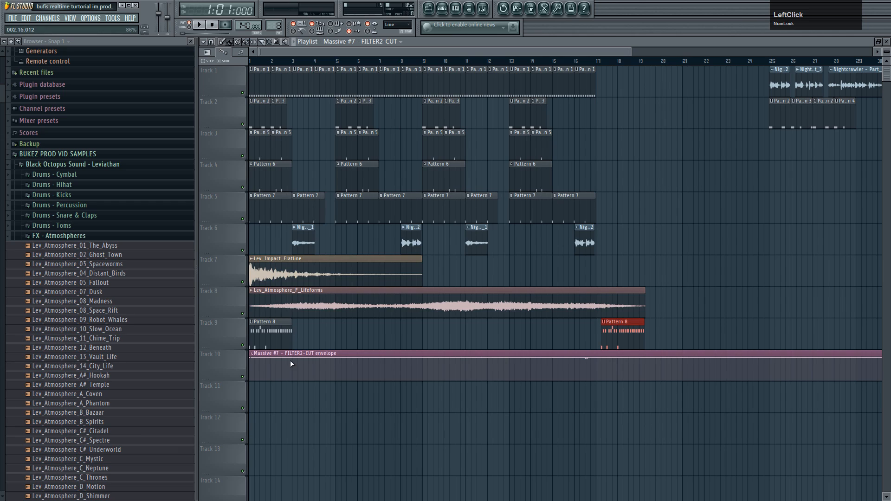
pyautogui.moveTo(249, 357); pyautogui.dragTo(250, 371)
pyautogui.click(239, 344)
pyautogui.press('space')
pyautogui.press('space')
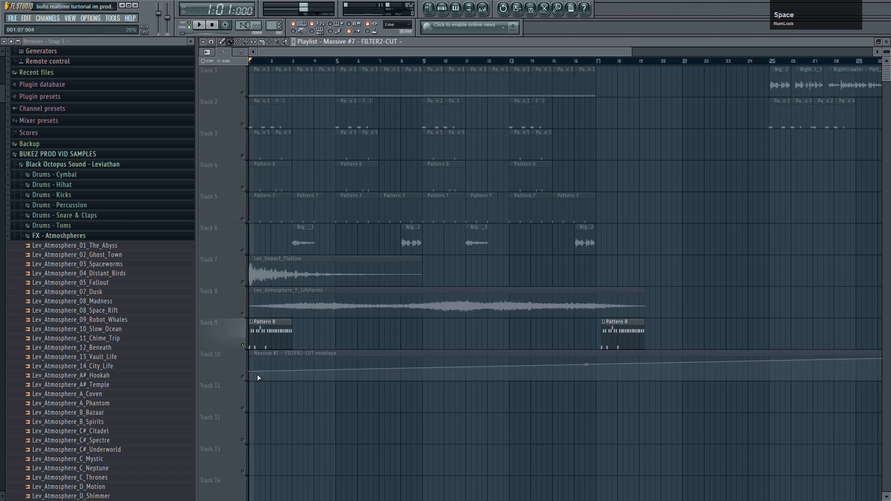
# Step: Lower the envelope's start point slightly more, audition with Track 10 enabled, and add a maximum-level point at bar 17
pyautogui.moveTo(253, 373); pyautogui.dragTo(254, 375)
pyautogui.press('space')
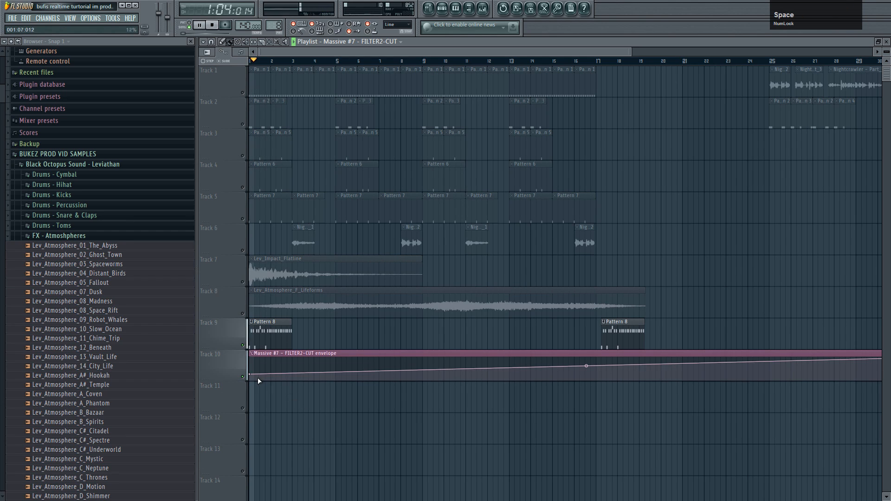
pyautogui.press('space')
pyautogui.moveTo(599, 366); pyautogui.dragTo(598, 357)
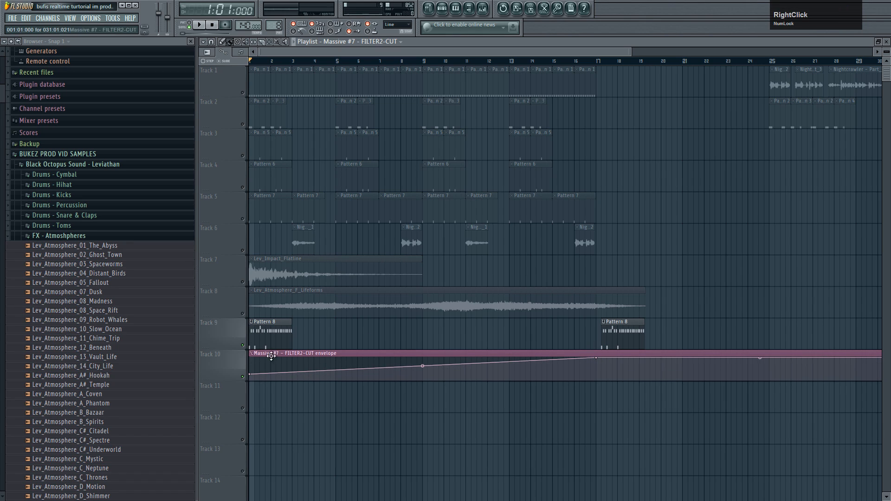
# Step: Copy the Pattern 8 clip to bar 3 and delete all but the first three notes from Massive #7's piano roll
pyautogui.moveTo(271, 339); pyautogui.dragTo(316, 339)
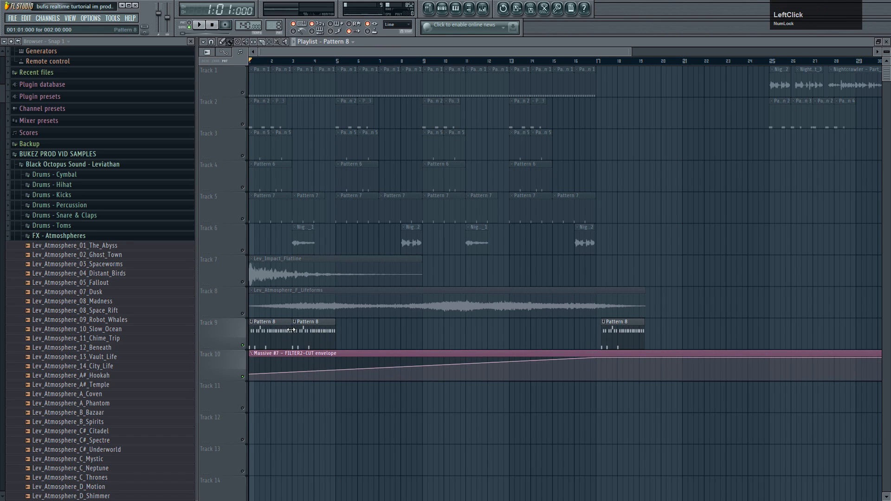
pyautogui.doubleClick(263, 331)
pyautogui.moveTo(446, 303); pyautogui.dragTo(286, 315)
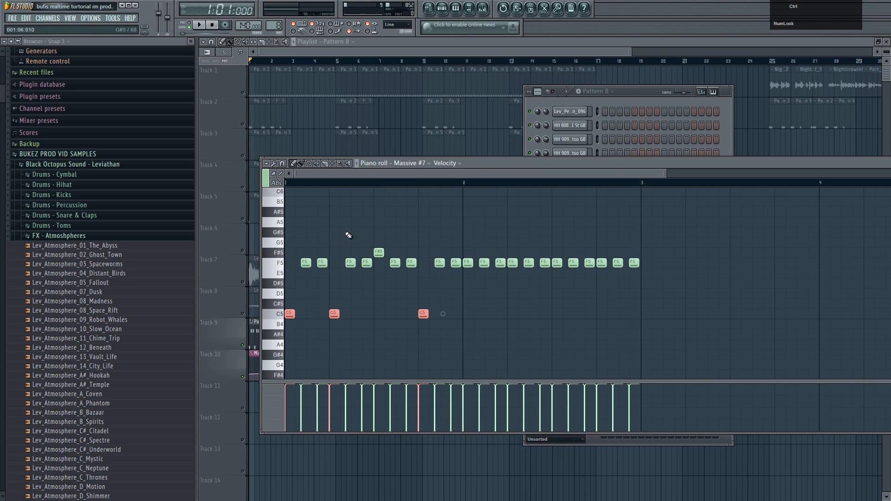
pyautogui.moveTo(338, 229); pyautogui.dragTo(714, 368)
pyautogui.press('Delete')
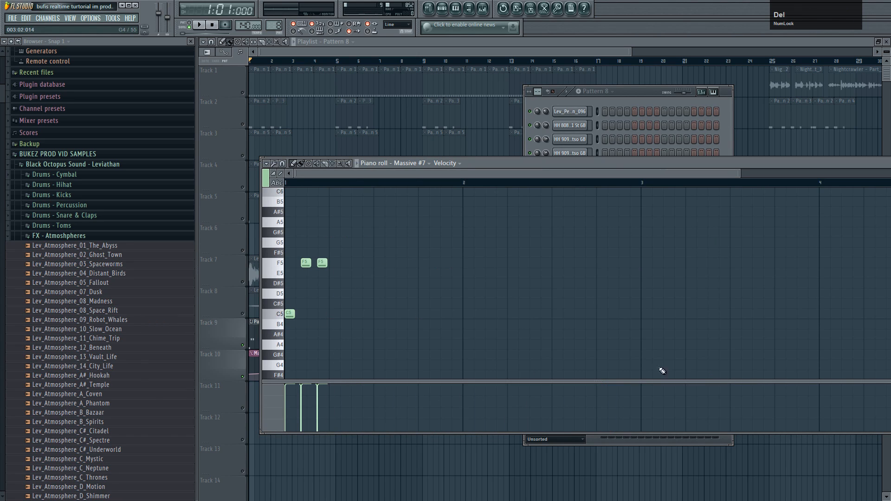
# Step: Repeat the C5–F5–F5 group on all four beats of bar 1 and start playback
pyautogui.hotkey('ctrl', 'a')
pyautogui.moveTo(290, 315)
pyautogui.mouseDown()
pyautogui.moveTo(431, 315)
pyautogui.moveTo(420, 315)
pyautogui.mouseUp()
pyautogui.hotkey('ctrl', 'a')
pyautogui.press('space')
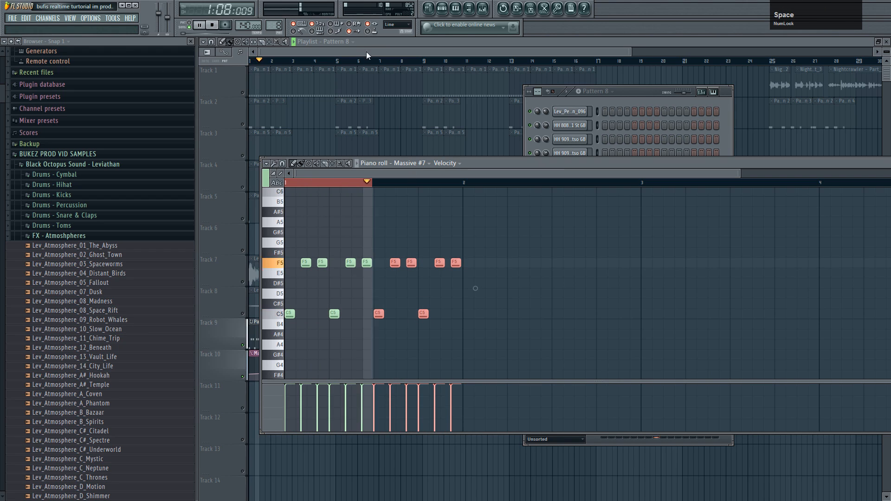
# Step: Duplicate the one-bar Pattern 8 clips along Track 9 so they fill bars 1 to 16
pyautogui.click(366, 51)
pyautogui.moveTo(307, 338)
pyautogui.mouseDown()
pyautogui.moveTo(266, 338)
pyautogui.moveTo(311, 336)
pyautogui.mouseUp()
pyautogui.moveTo(376, 347); pyautogui.dragTo(258, 319)
pyautogui.hotkey('ctrl', 'b')
pyautogui.hotkey('ctrl', 'b')
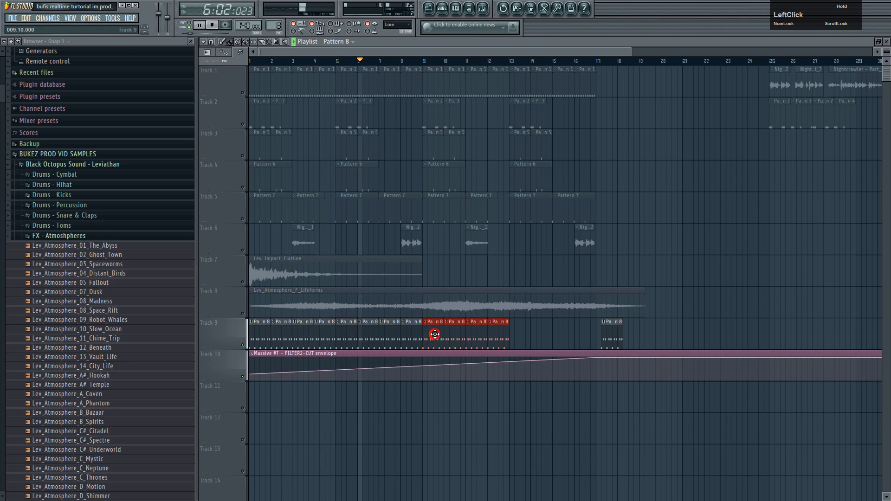
pyautogui.moveTo(433, 335); pyautogui.dragTo(516, 334)
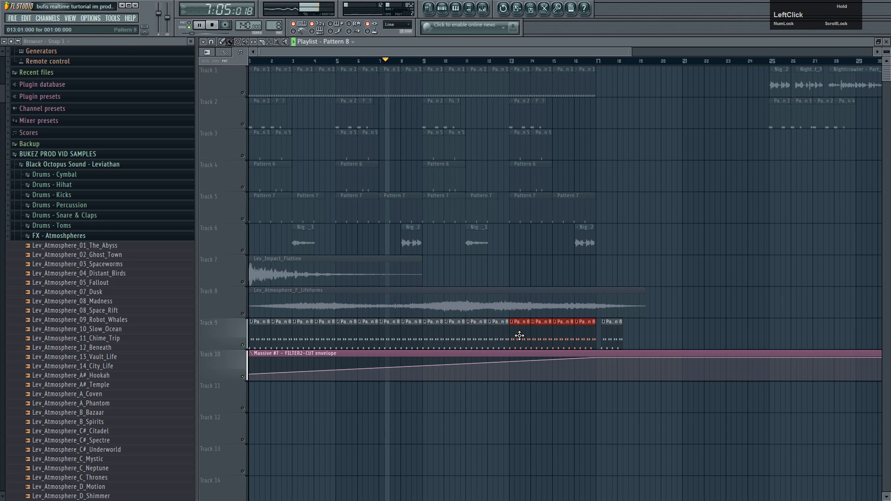
# Step: Delete the Track 9 clips from bar 15 onward and add a point at bar 16 on the Massive #7 cutoff envelope
pyautogui.rightClick(608, 338)
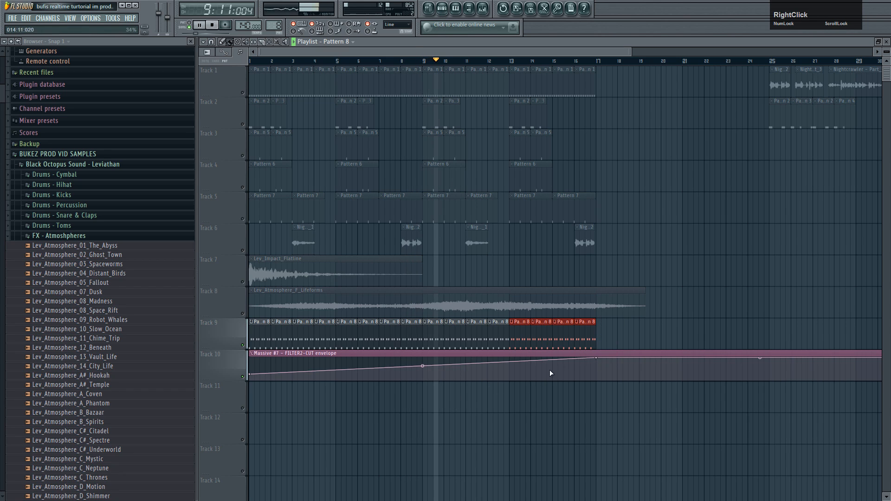
pyautogui.moveTo(597, 357); pyautogui.dragTo(586, 378)
pyautogui.rightClick(575, 363)
pyautogui.rightClick(586, 325)
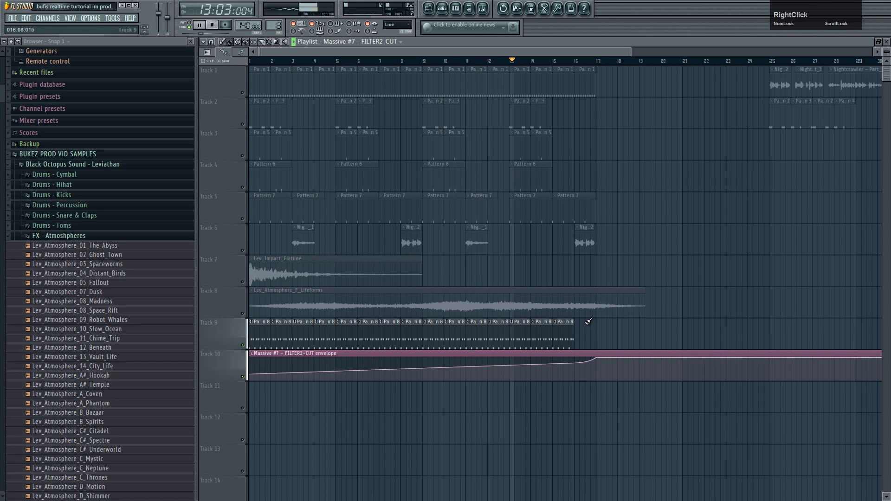
pyautogui.rightClick(564, 325)
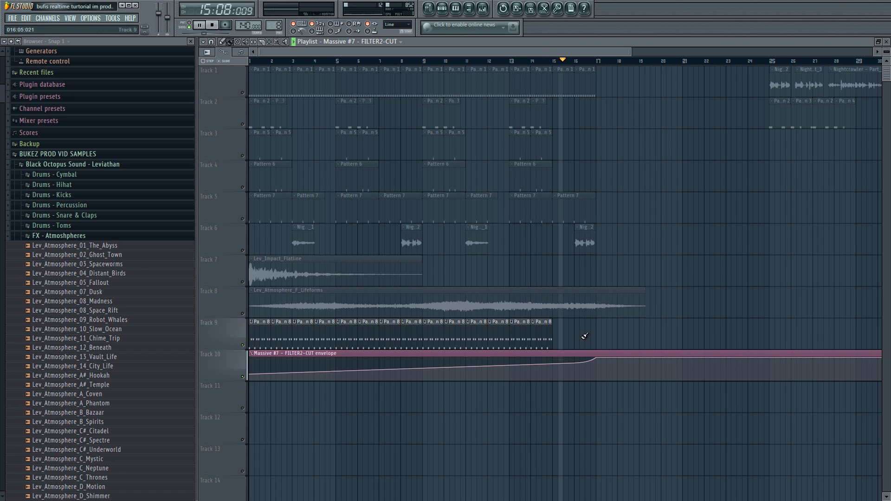
# Step: Place a Pattern 8 clip at bar 17 on Track 9 after a two-bar gap, then stop playback
pyautogui.click(596, 327)
pyautogui.rightClick(710, 323)
pyautogui.click(537, 332)
pyautogui.click(603, 332)
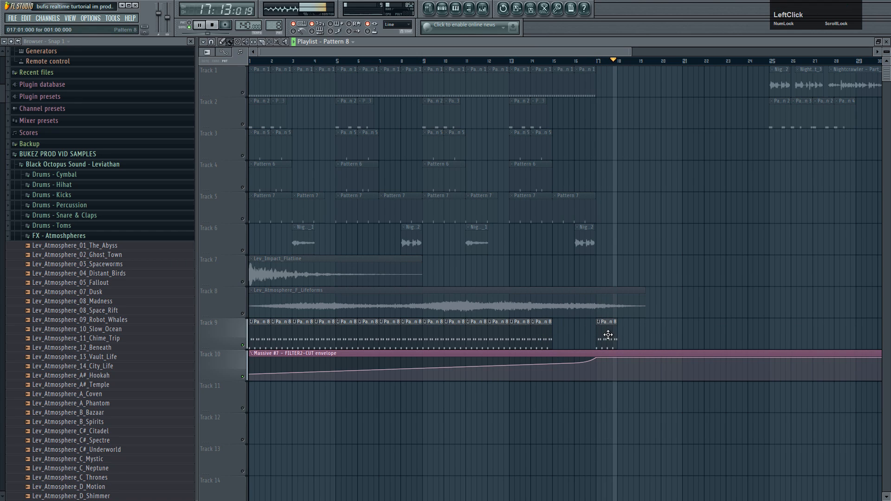
pyautogui.press('space')
# Step: Open Massive #7 and Massive #2 from Pattern 8's channels to compare their synth settings
pyautogui.click(442, 11)
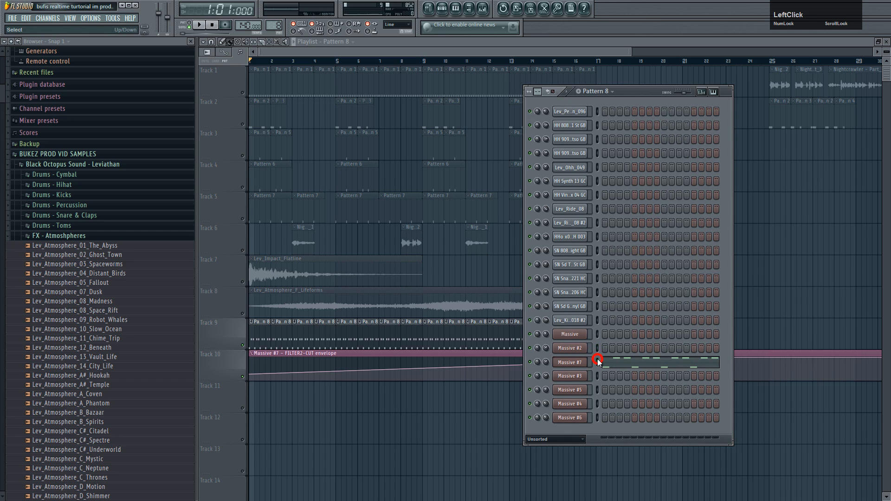
pyautogui.click(586, 363)
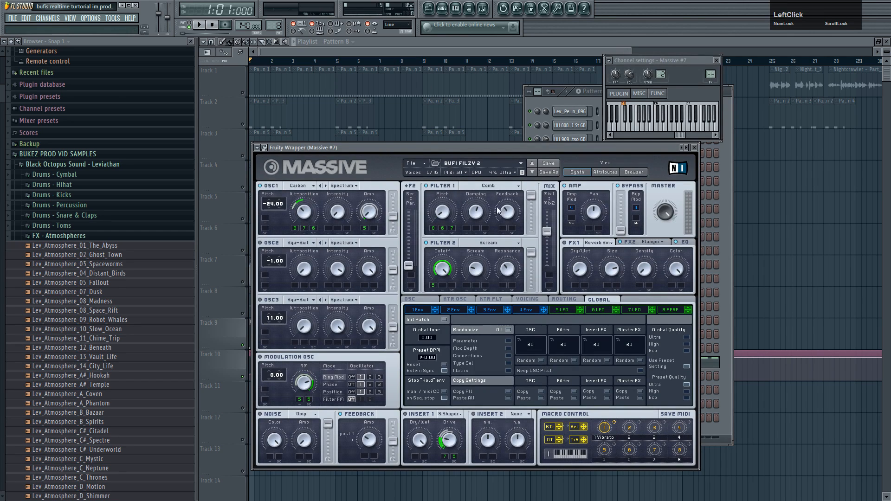
pyautogui.click(694, 148)
pyautogui.click(579, 350)
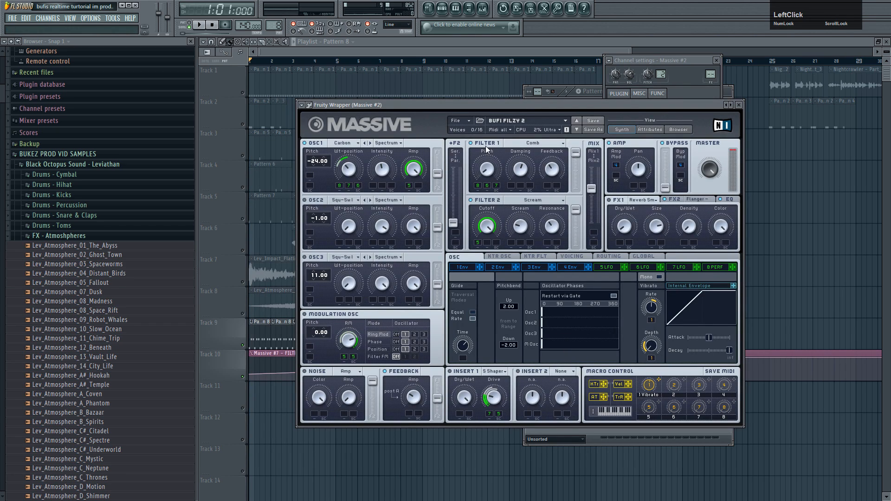
pyautogui.click(737, 104)
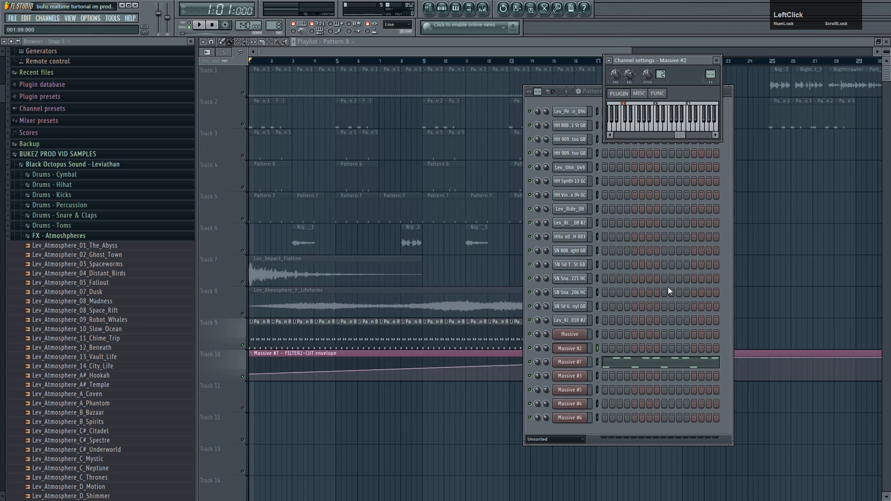
# Step: Copy the Massive #7 notes from Pattern 8 into the Massive #2 channel of the empty Pattern 9
pyautogui.click(577, 339)
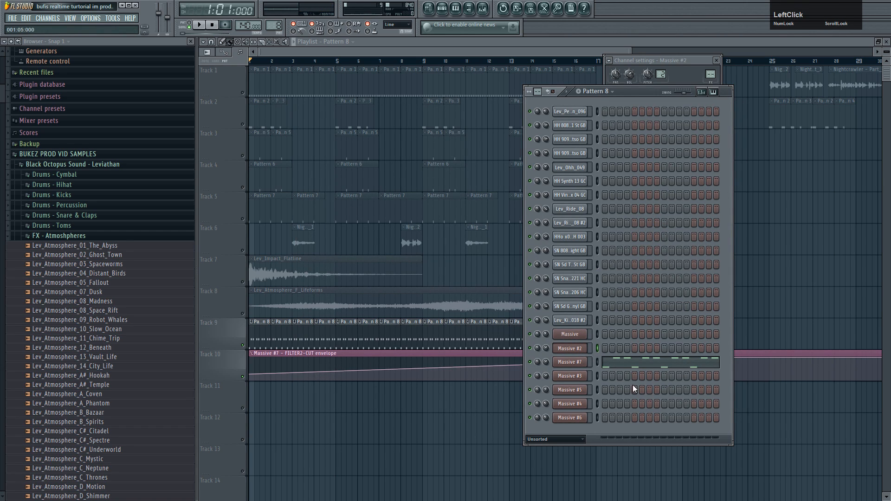
pyautogui.click(597, 349)
pyautogui.scroll(1, 278, 29)
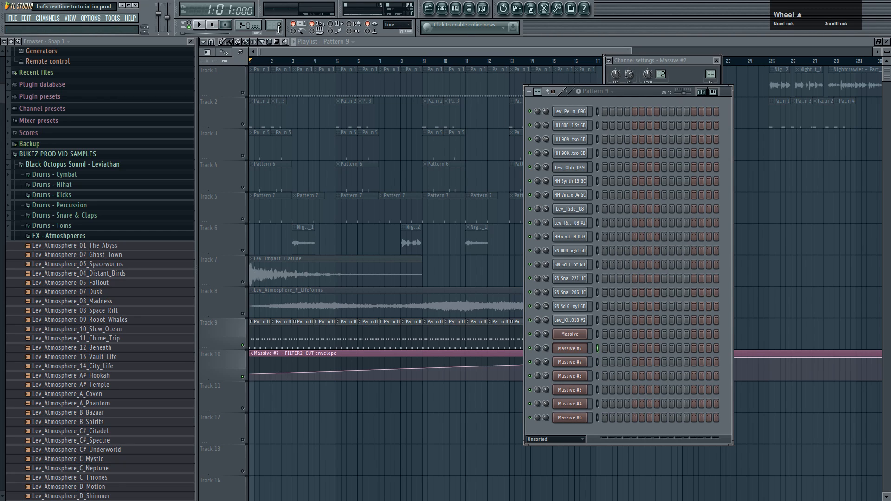
pyautogui.hotkey('ctrl', 'v')
pyautogui.click(393, 56)
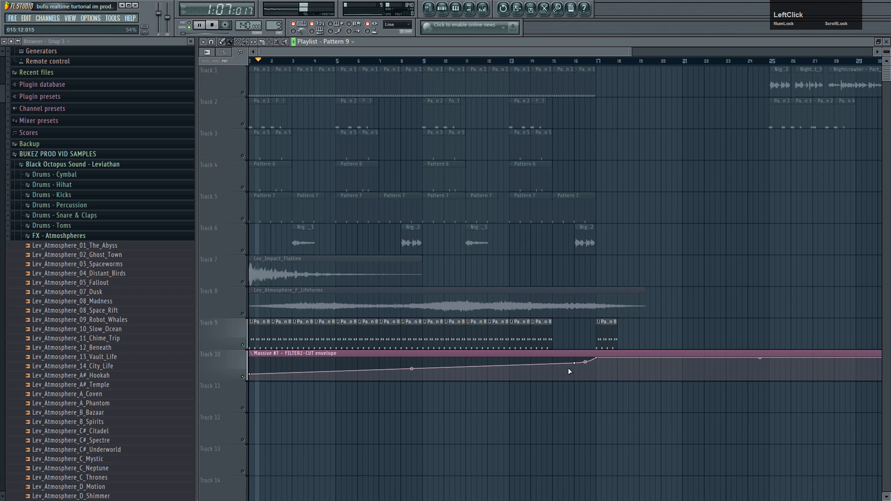
# Step: Replace the bar 17 clip on Track 9 with Pattern 9 and repeat it through bar 25
pyautogui.rightClick(608, 334)
pyautogui.click(607, 333)
pyautogui.moveTo(615, 334); pyautogui.dragTo(770, 328)
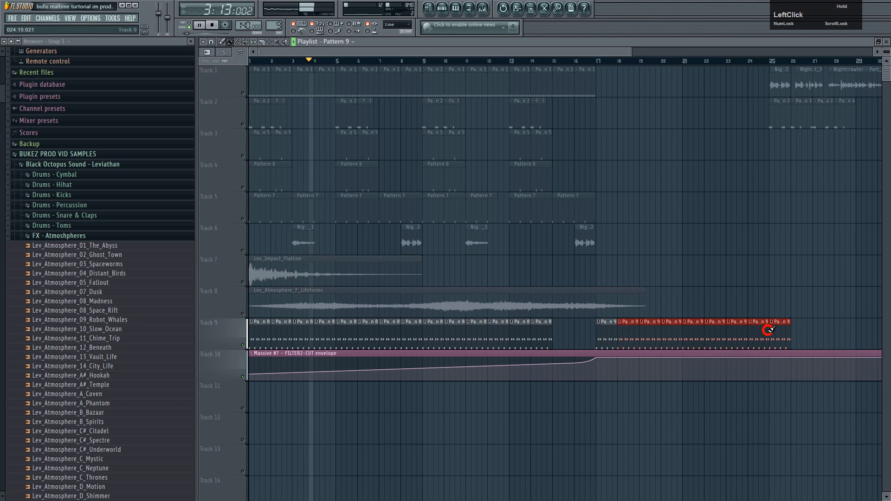
# Step: Add a point at bar 15 to the cutoff envelope on Track 10 and delete the point at bar 16
pyautogui.scroll(3, 538, 362)
pyautogui.rightClick(535, 361)
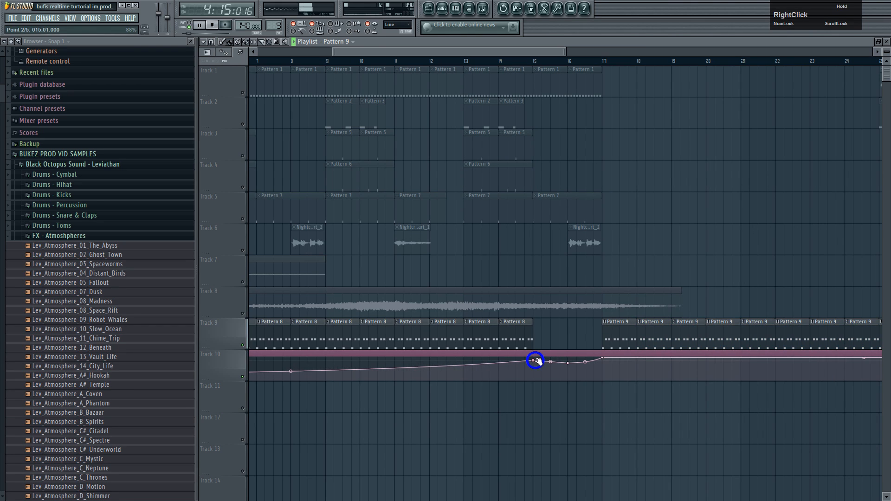
pyautogui.rightClick(570, 364)
pyautogui.click(586, 371)
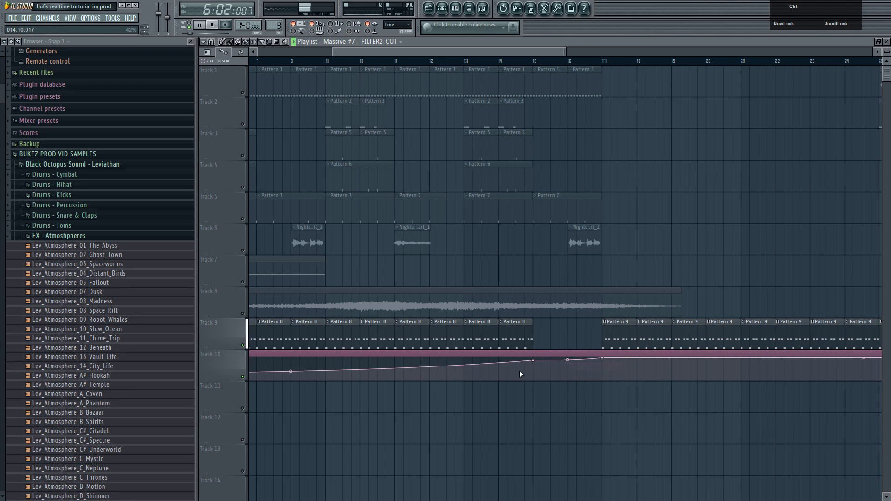
pyautogui.scroll(-4, 520, 370)
pyautogui.rightClick(463, 360)
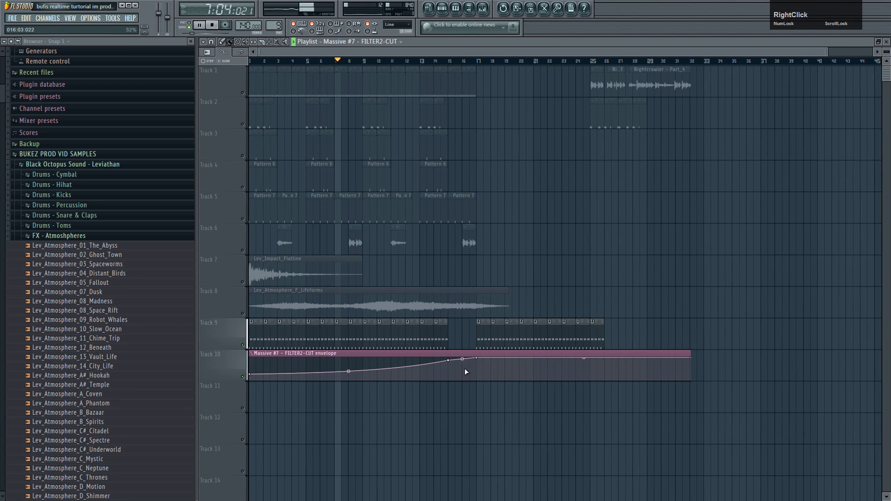
# Step: Move the Nightcrawler - Part_4 clip to Track 7 and, with snapping off, align its first loud hit with bar 13
pyautogui.moveTo(678, 96); pyautogui.dragTo(459, 286)
pyautogui.scroll(5, 459, 287)
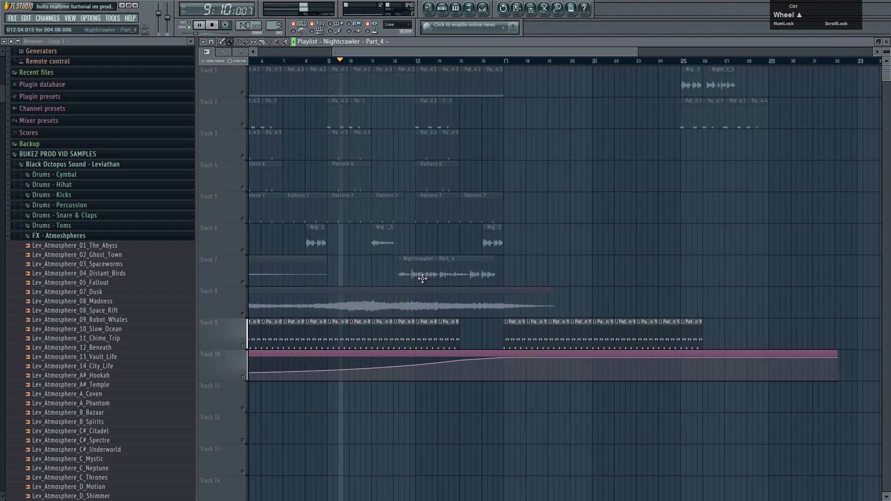
pyautogui.click(212, 41)
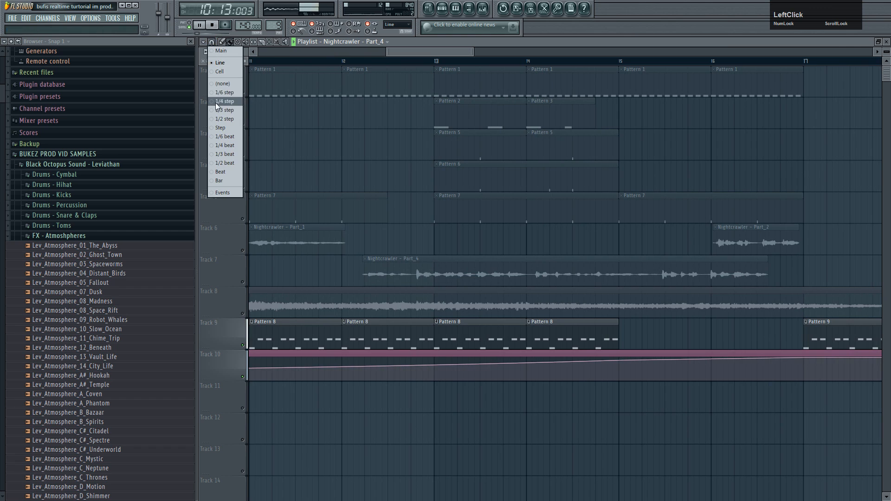
pyautogui.click(220, 83)
pyautogui.moveTo(364, 279); pyautogui.dragTo(494, 275)
pyautogui.scroll(3, 410, 277)
pyautogui.press('space')
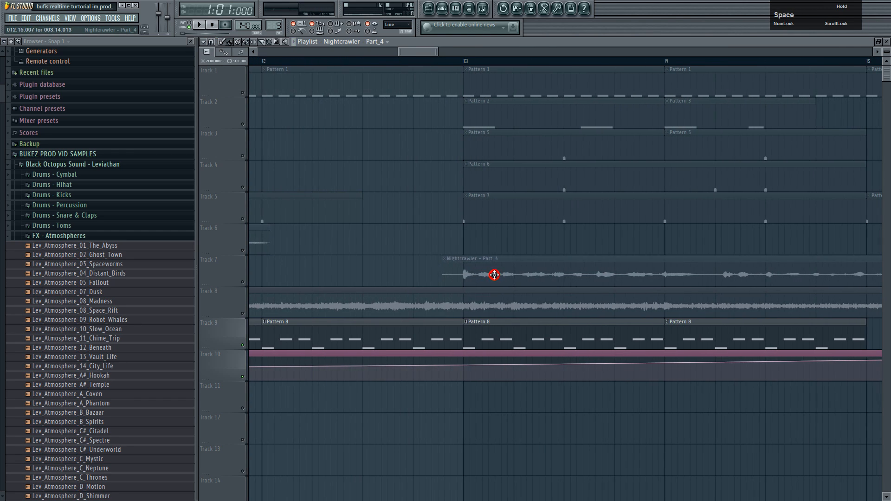
pyautogui.scroll(4, 461, 276)
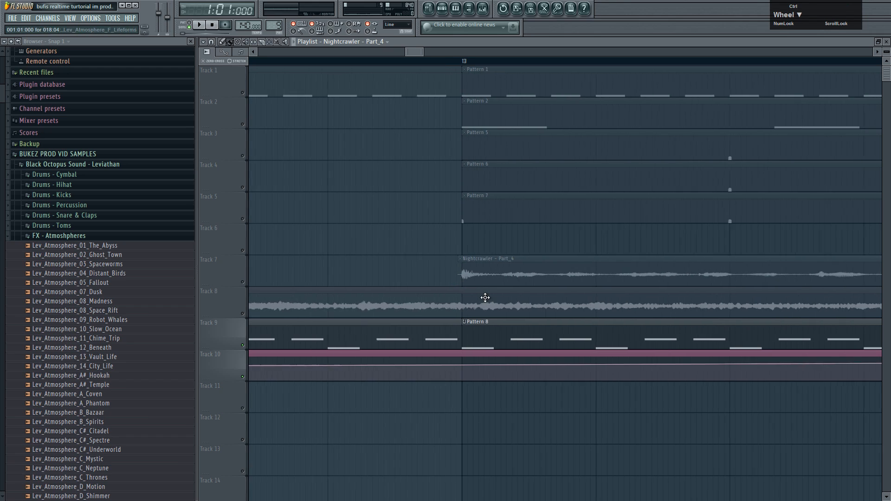
# Step: Re-enable all playlist tracks and trim the Lev_Atmosphere_F_Lifeforms clip on Track 8 to end at bar 13
pyautogui.scroll(-5, 483, 299)
pyautogui.keyDown('ctrl'); pyautogui.click(245, 288); pyautogui.keyUp('ctrl')
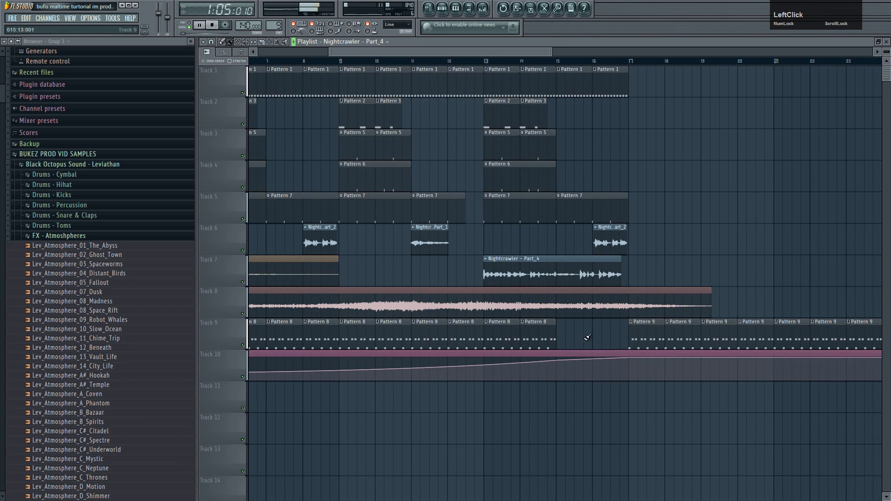
pyautogui.moveTo(717, 309); pyautogui.dragTo(495, 305)
pyautogui.scroll(4, 482, 306)
pyautogui.scroll(3, 492, 305)
pyautogui.scroll(-5, 496, 296)
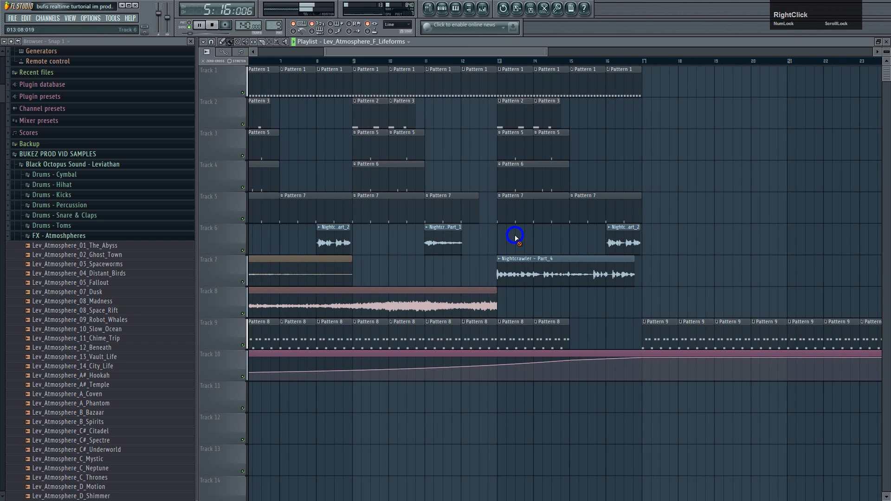
# Step: Delete all drum and vocal clips on Tracks 1 to 6 between bars 13 and 17
pyautogui.rightClick(515, 208)
pyautogui.rightClick(515, 179)
pyautogui.rightClick(516, 158)
pyautogui.rightClick(520, 118)
pyautogui.rightClick(537, 124)
pyautogui.rightClick(545, 146)
pyautogui.rightClick(577, 200)
pyautogui.rightClick(534, 81)
pyautogui.rightClick(603, 80)
pyautogui.rightClick(612, 229)
# Step: Straighten the cutoff envelope's curve on Track 10 between its start point and bar 15
pyautogui.scroll(-3, 590, 247)
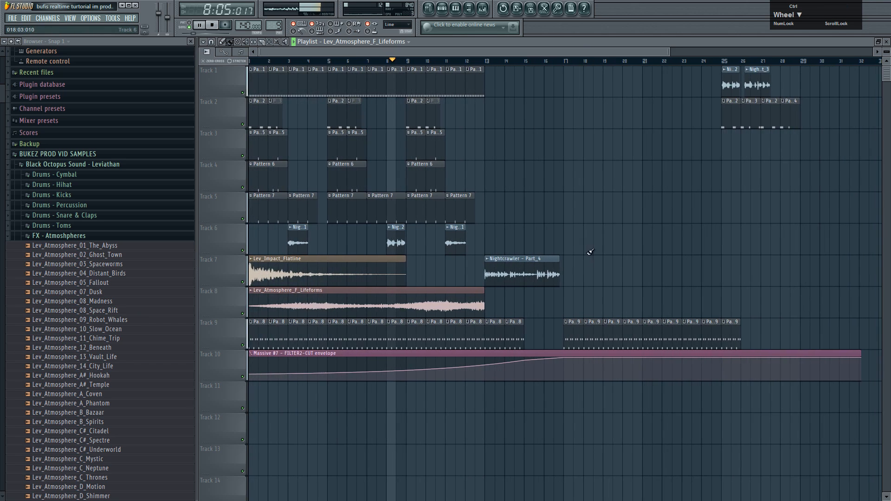
pyautogui.scroll(5, 562, 292)
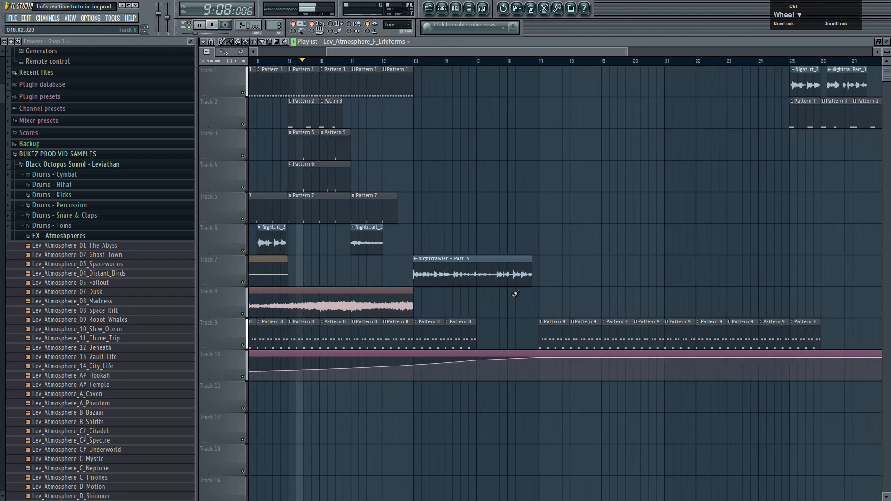
pyautogui.scroll(-5, 515, 293)
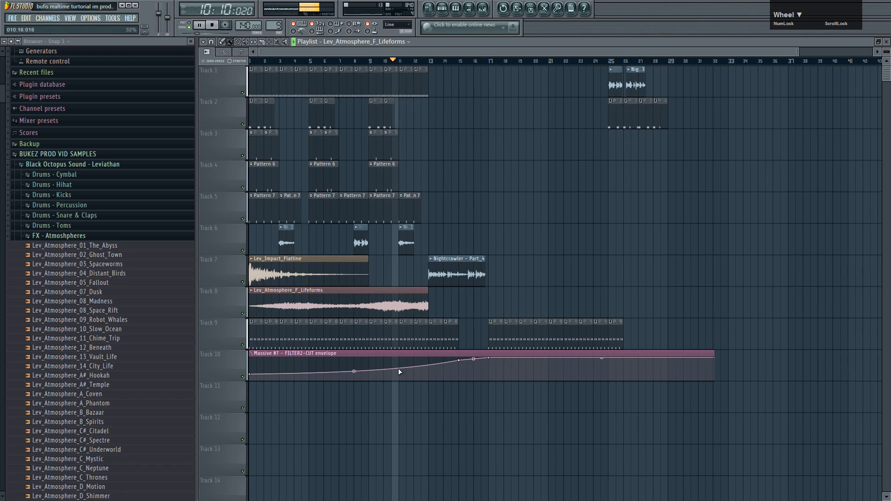
pyautogui.moveTo(356, 373); pyautogui.dragTo(356, 370)
pyautogui.rightClick(355, 370)
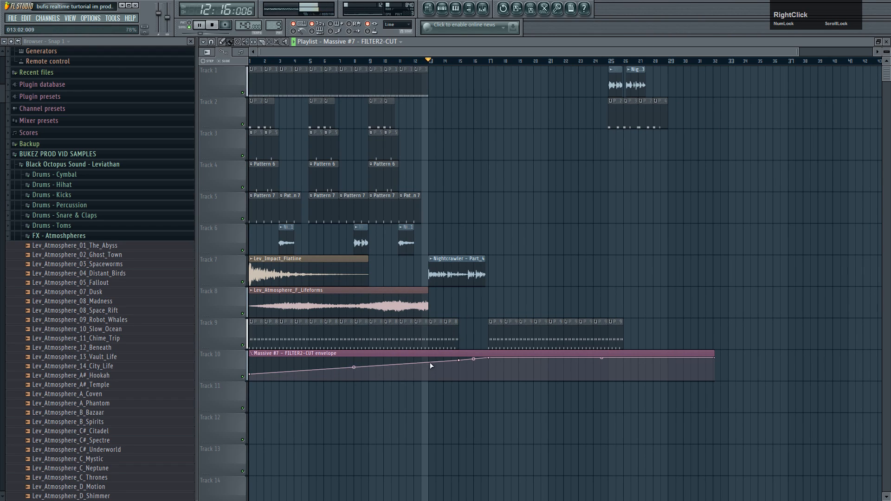
pyautogui.keyDown('shift'); pyautogui.click(462, 340); pyautogui.keyUp('shift')
pyautogui.moveTo(462, 340); pyautogui.dragTo(468, 340)
pyautogui.scroll(4, 468, 340)
pyautogui.rightClick(468, 340)
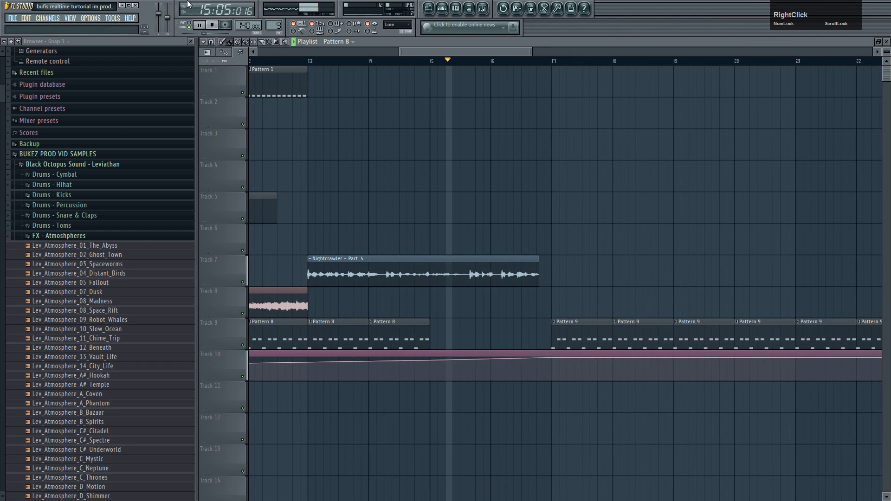
# Step: Set playlist snapping to Line and copy the last Pattern 8 clip to bar 15 on Track 9
pyautogui.click(211, 43)
pyautogui.click(221, 65)
pyautogui.moveTo(399, 328); pyautogui.dragTo(459, 326)
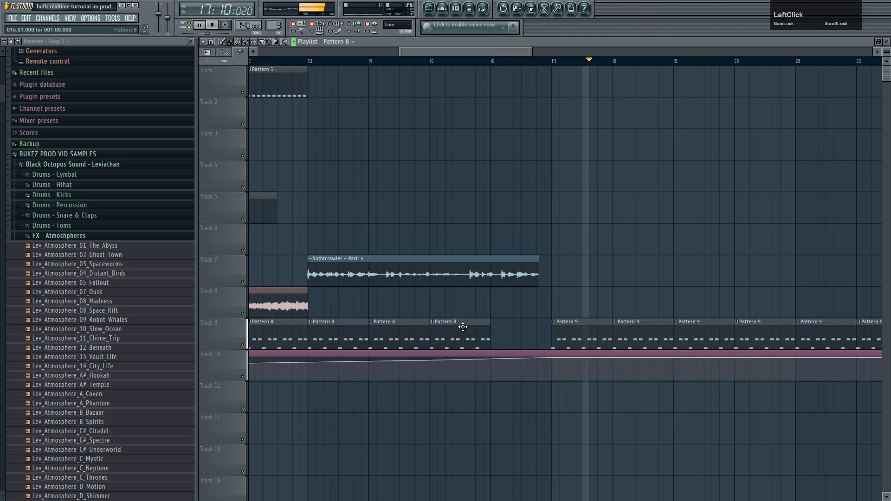
pyautogui.scroll(-4, 511, 330)
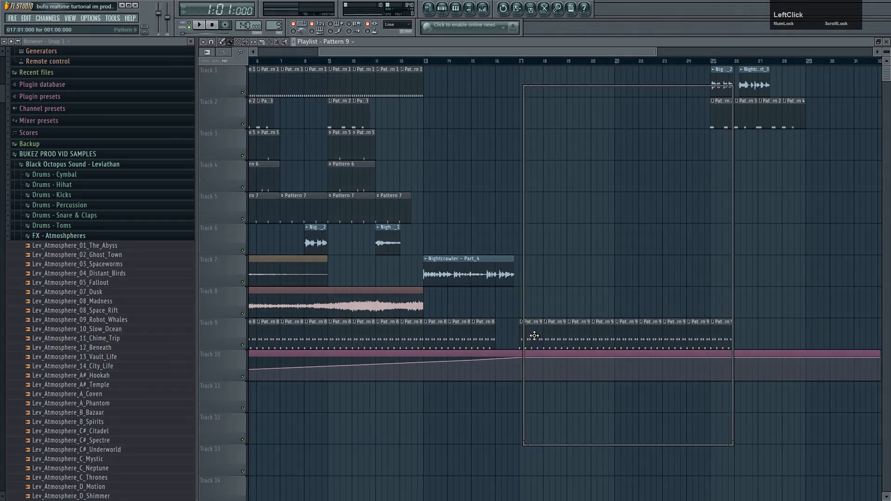